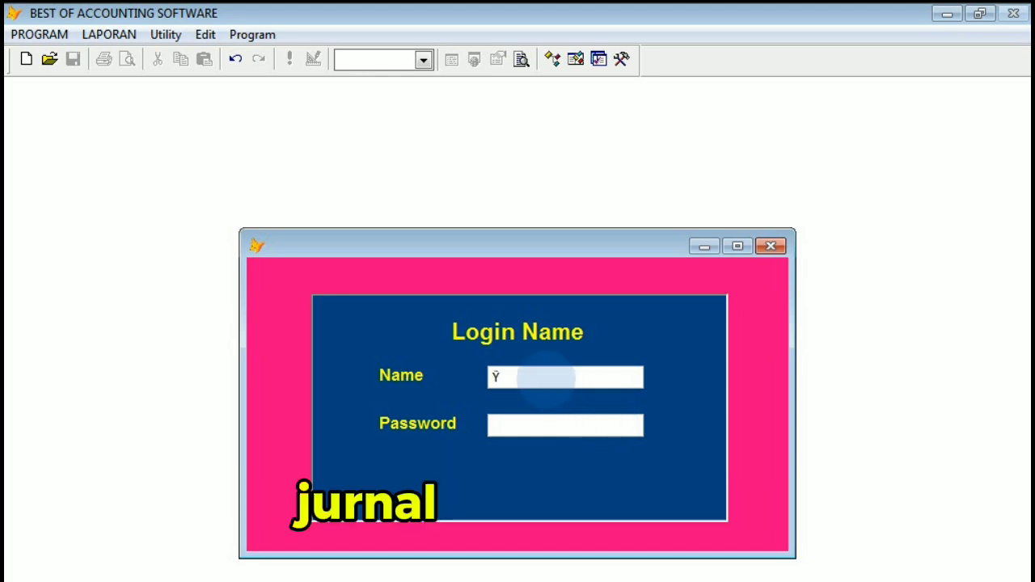
# Log in under the name ADMIN with the account password.
pyautogui.click(547, 379)
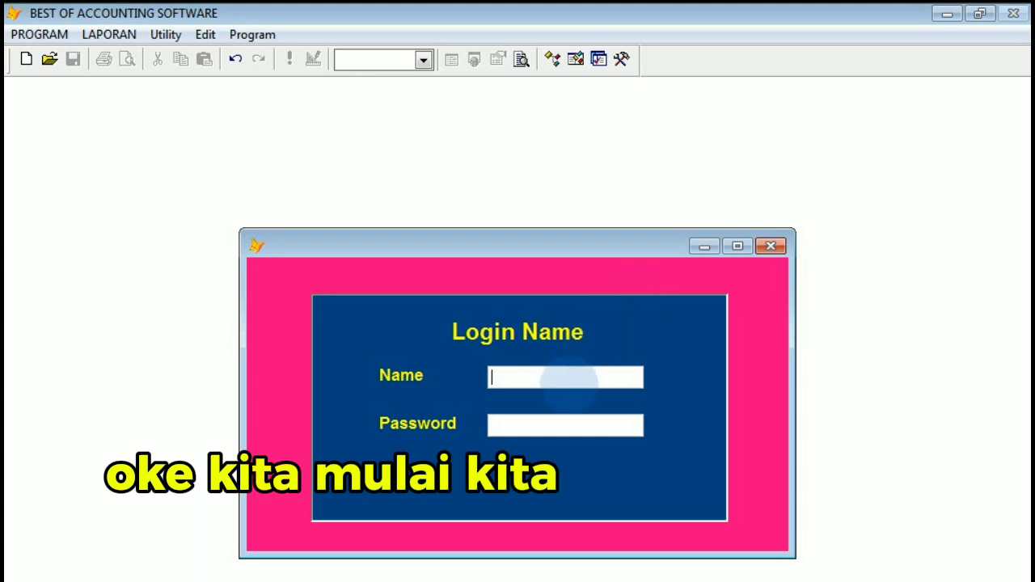
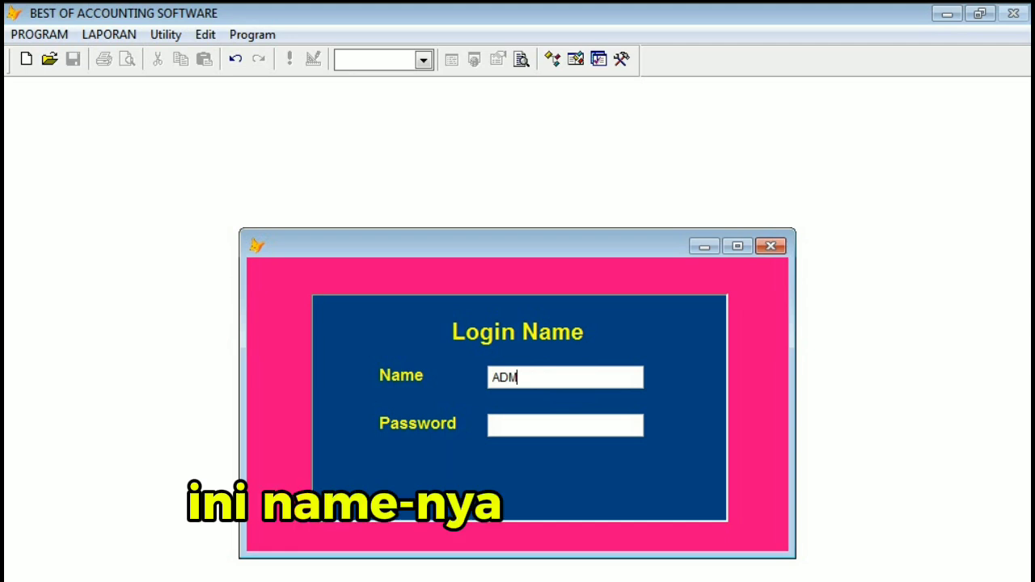
pyautogui.press('Return')
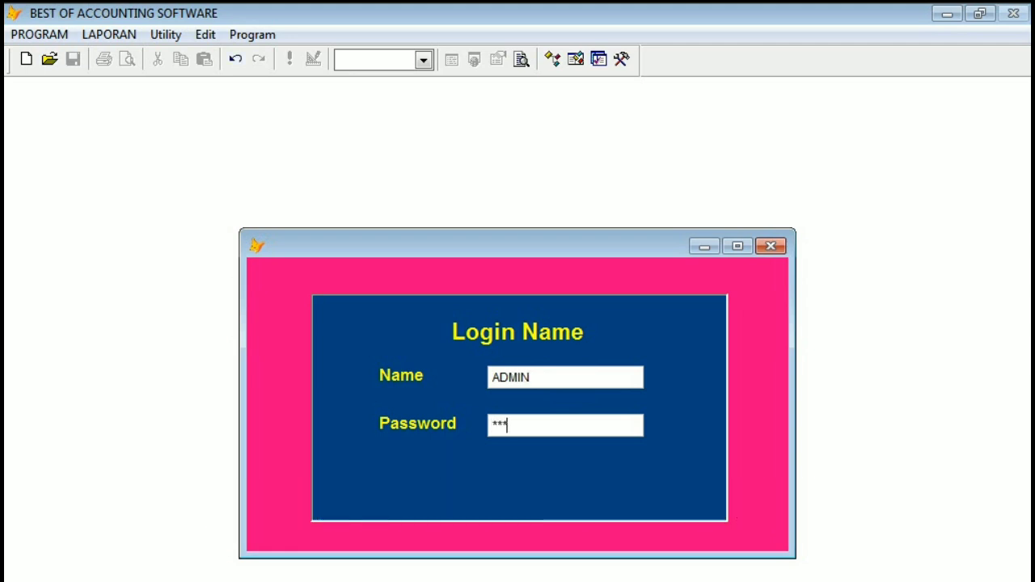
pyautogui.press('Return')
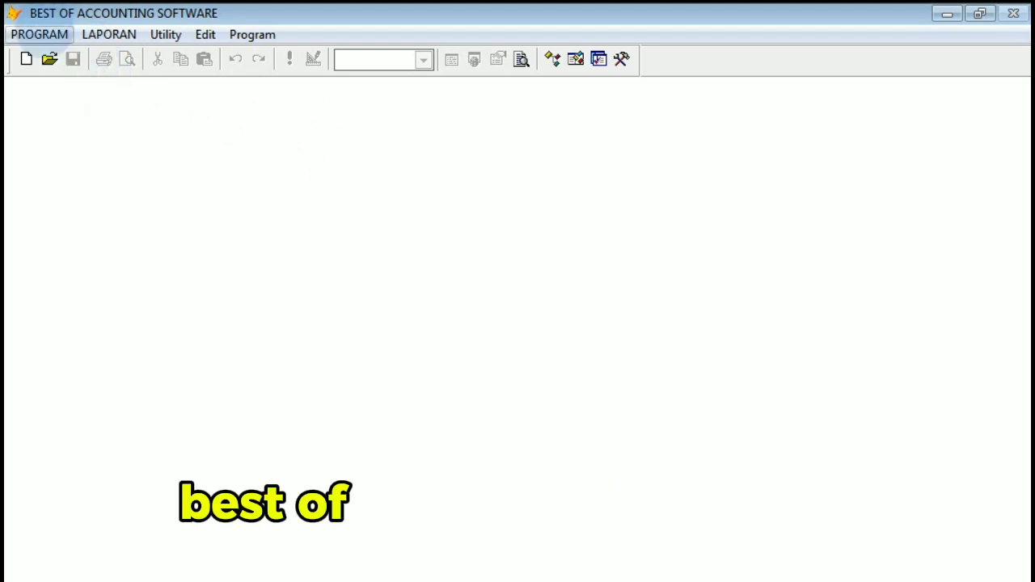
# Open the chart of accounts setup and preview its printed report at 100%.
pyautogui.click(38, 35)
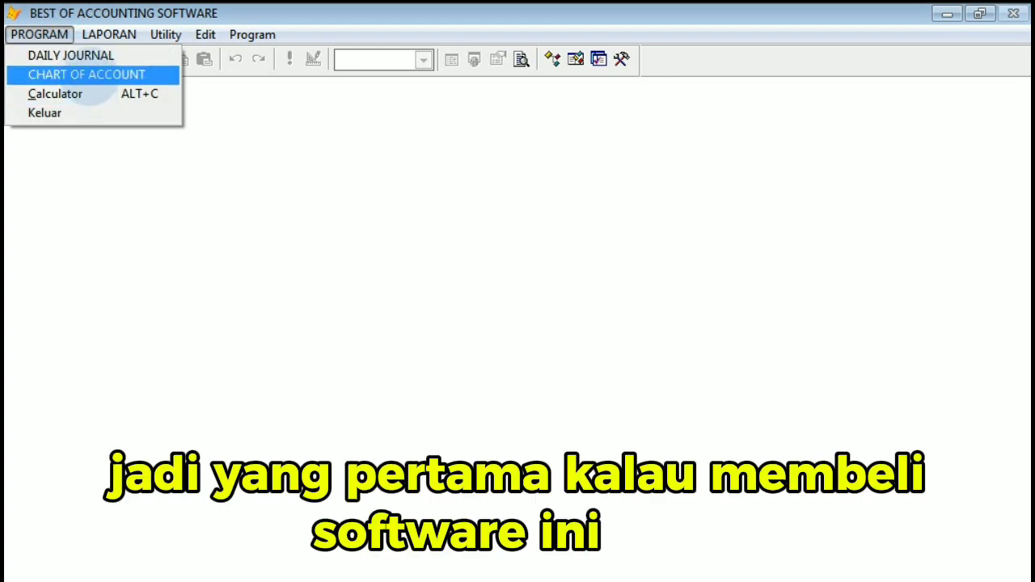
pyautogui.click(89, 75)
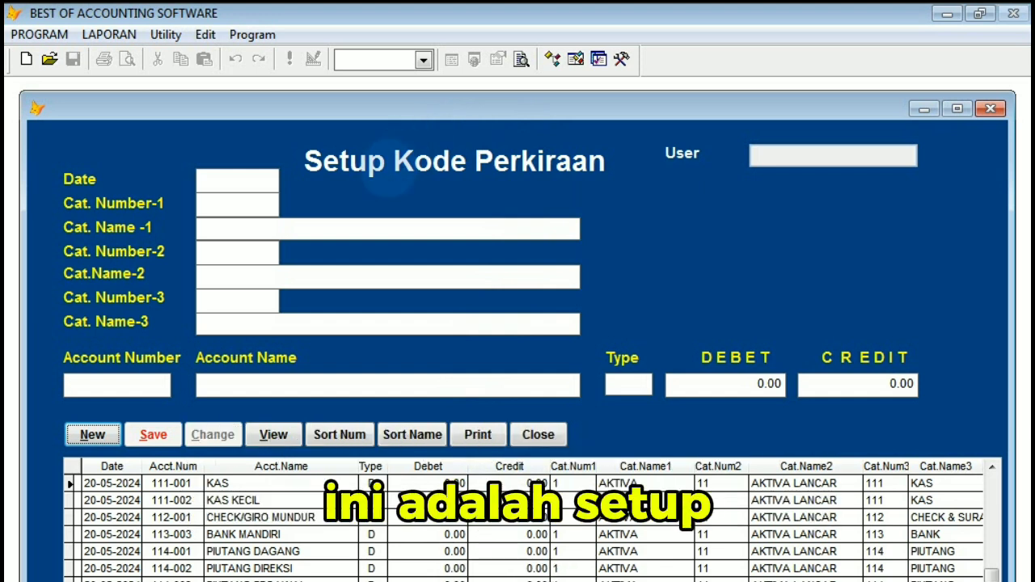
pyautogui.click(479, 435)
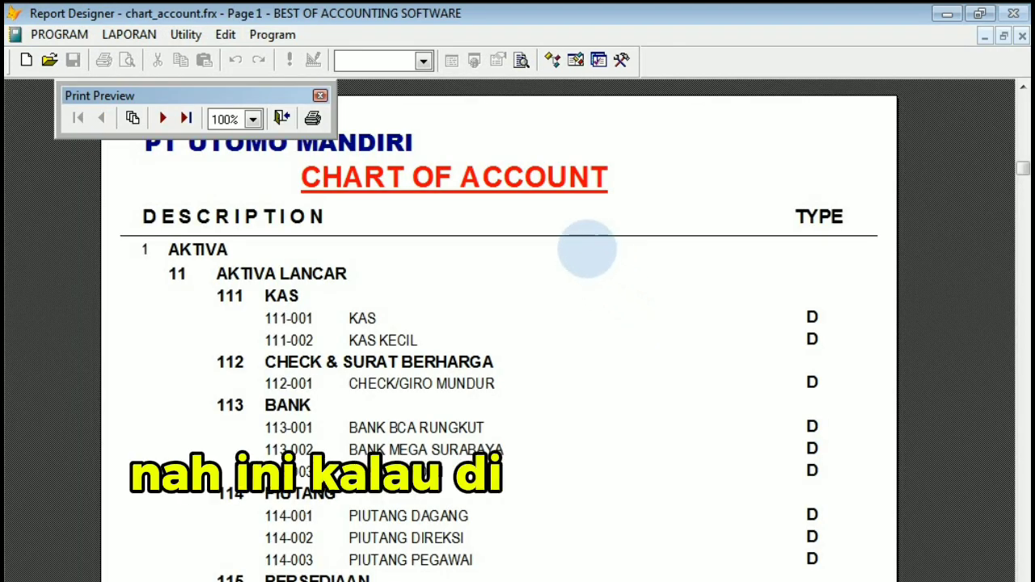
pyautogui.click(587, 247)
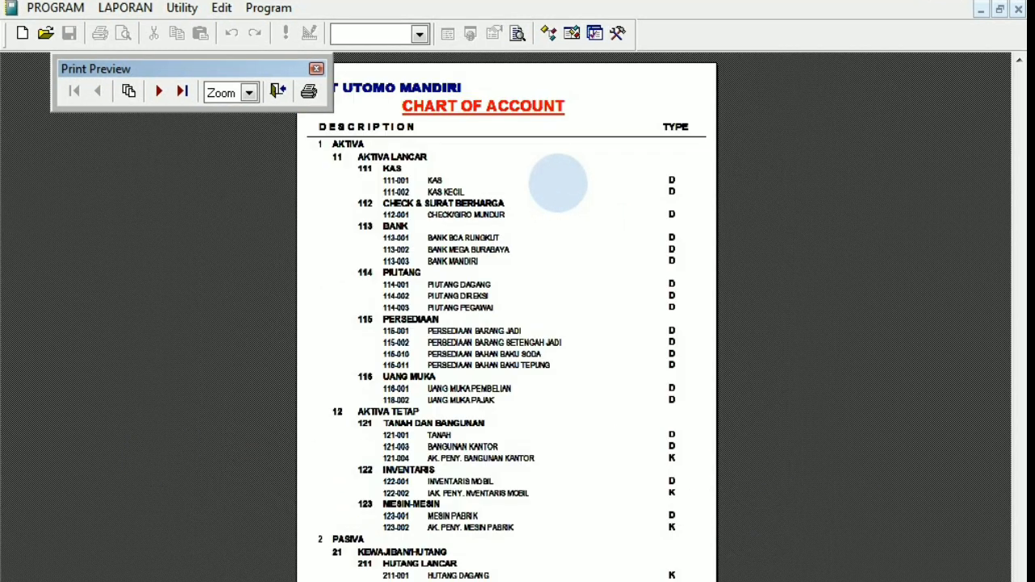
pyautogui.click(558, 183)
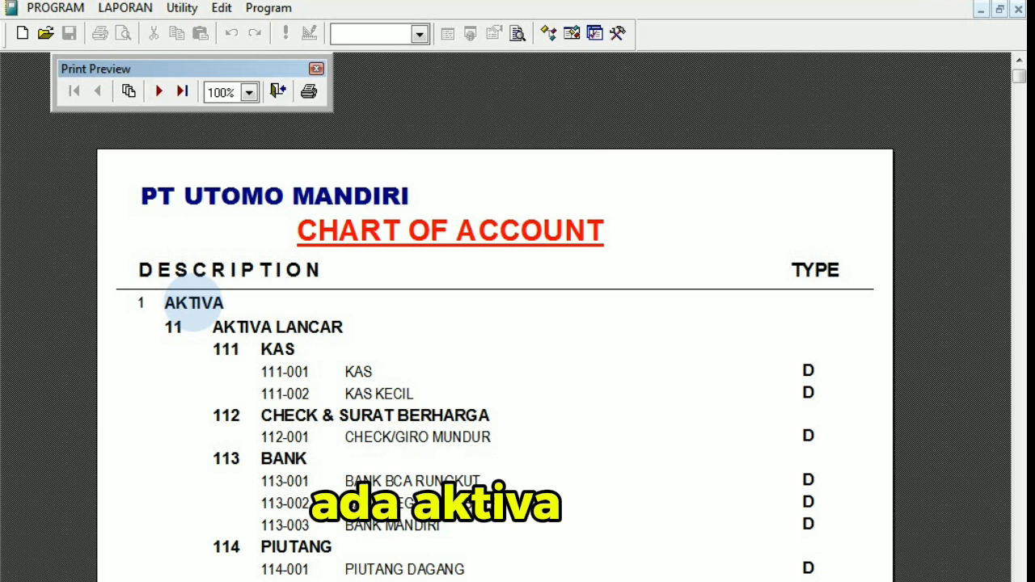
# Examine the account categories and debit/credit types on the first two pages of the chart of accounts report, and close the preview.
pyautogui.scroll(-3, 194, 303)
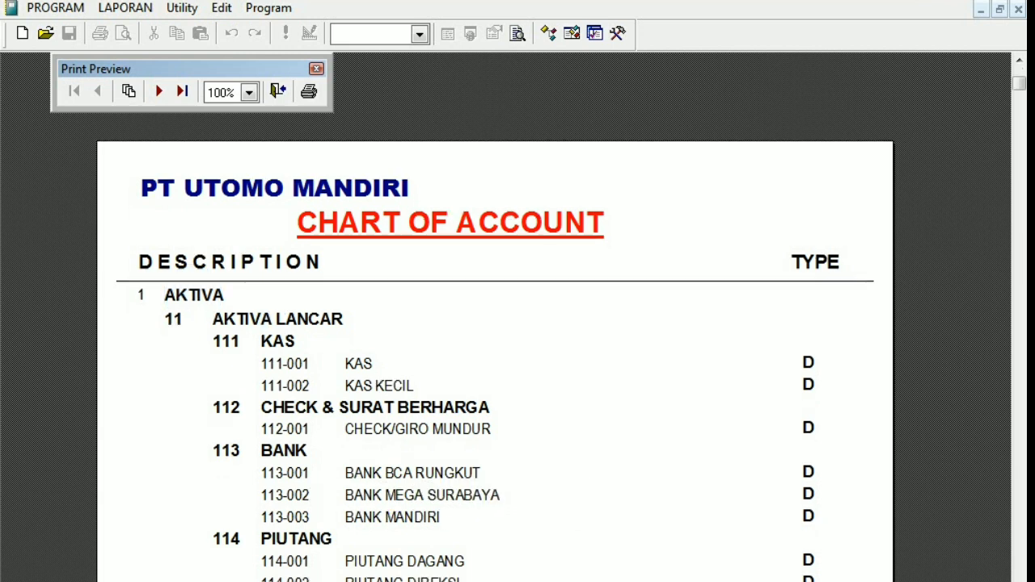
pyautogui.scroll(-5, 493, 323)
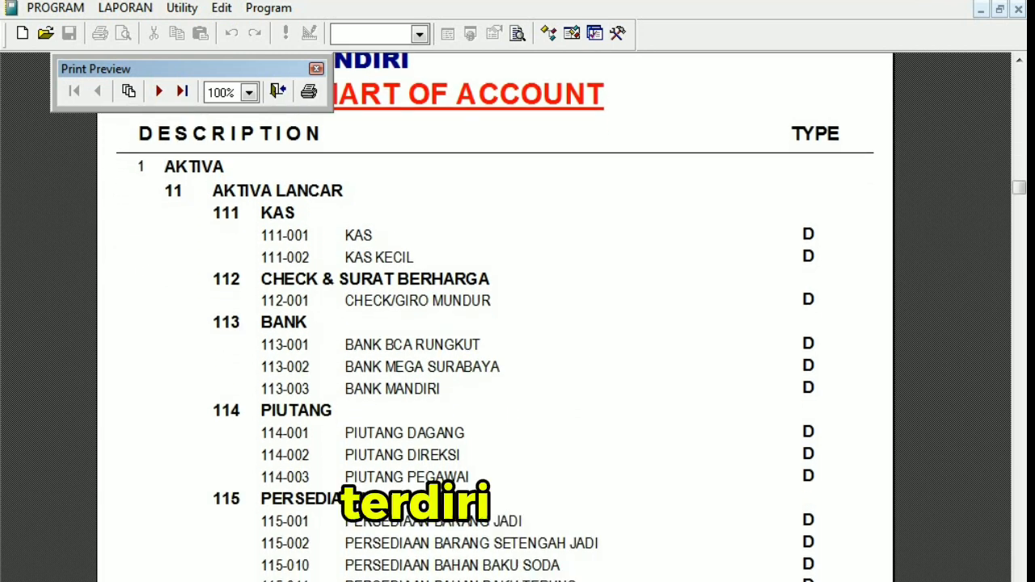
pyautogui.scroll(-4, 493, 324)
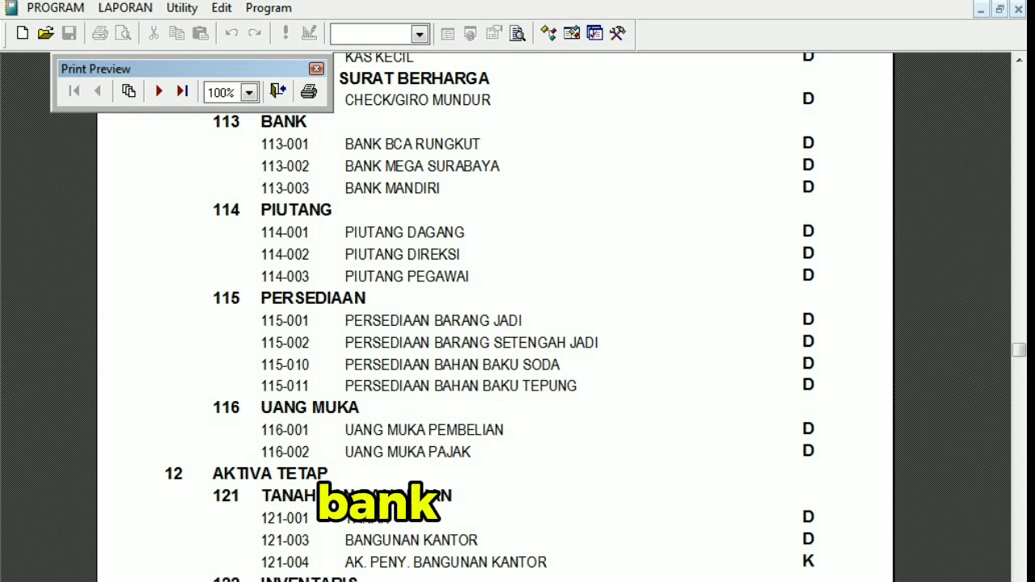
pyautogui.scroll(-5, 493, 324)
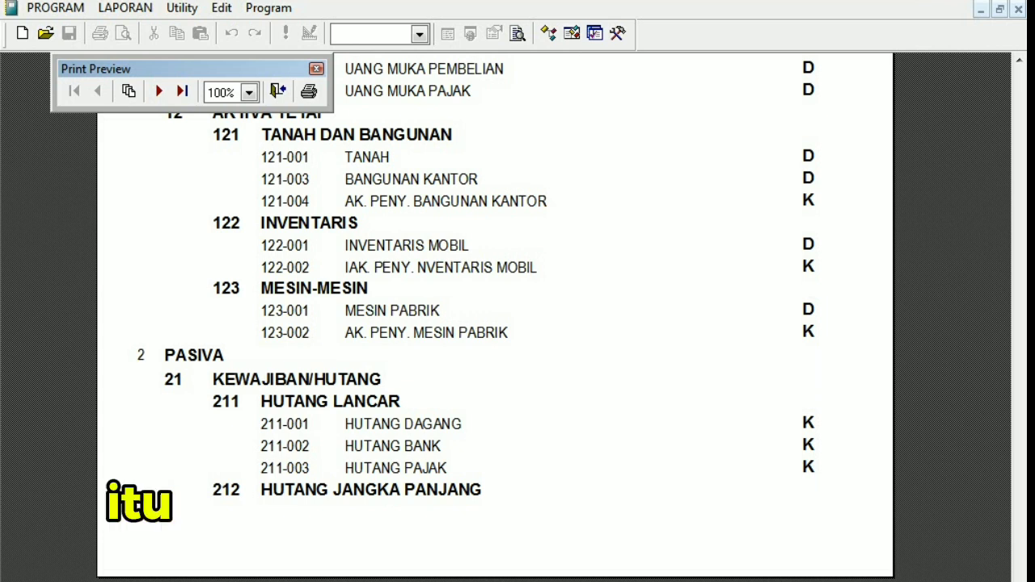
pyautogui.press('pagedown')
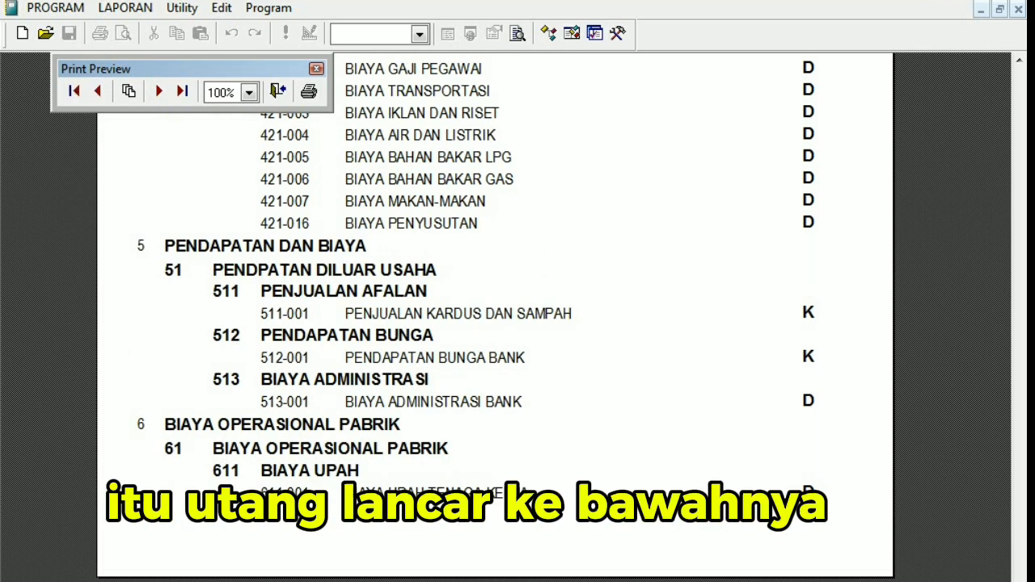
pyautogui.scroll(5, 494, 316)
pyautogui.scroll(7, 494, 339)
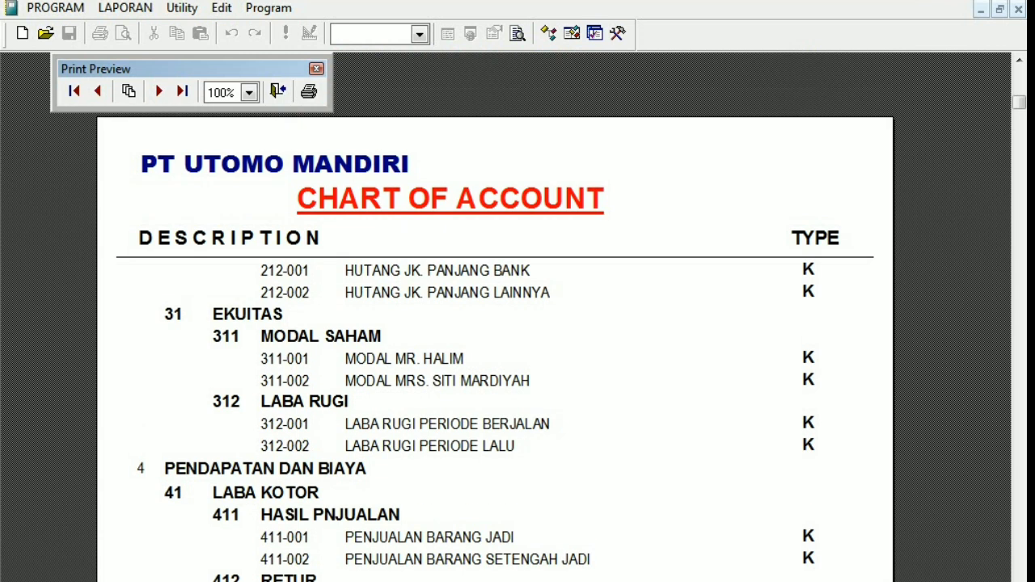
pyautogui.scroll(-2, 494, 340)
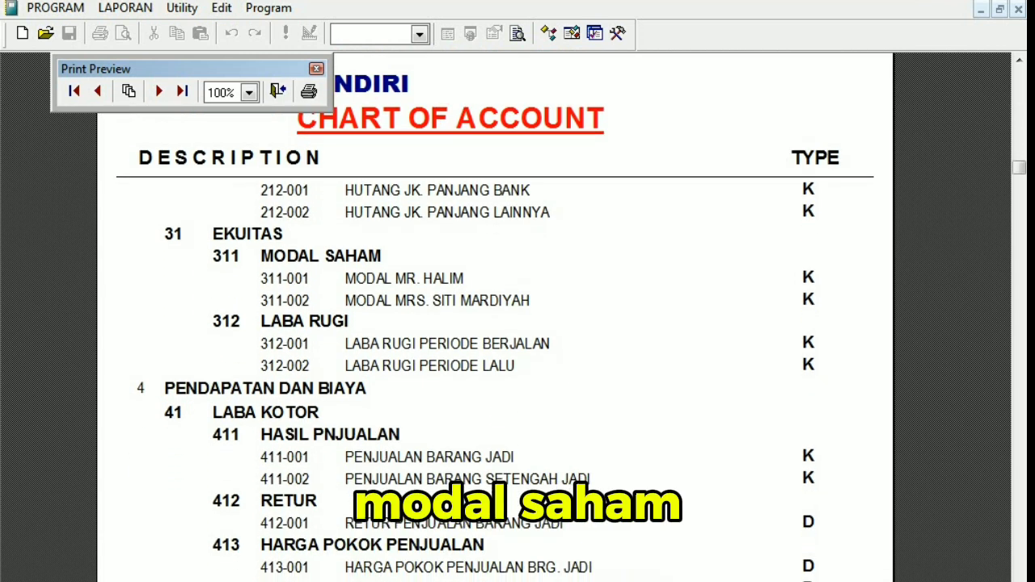
pyautogui.scroll(-2, 493, 340)
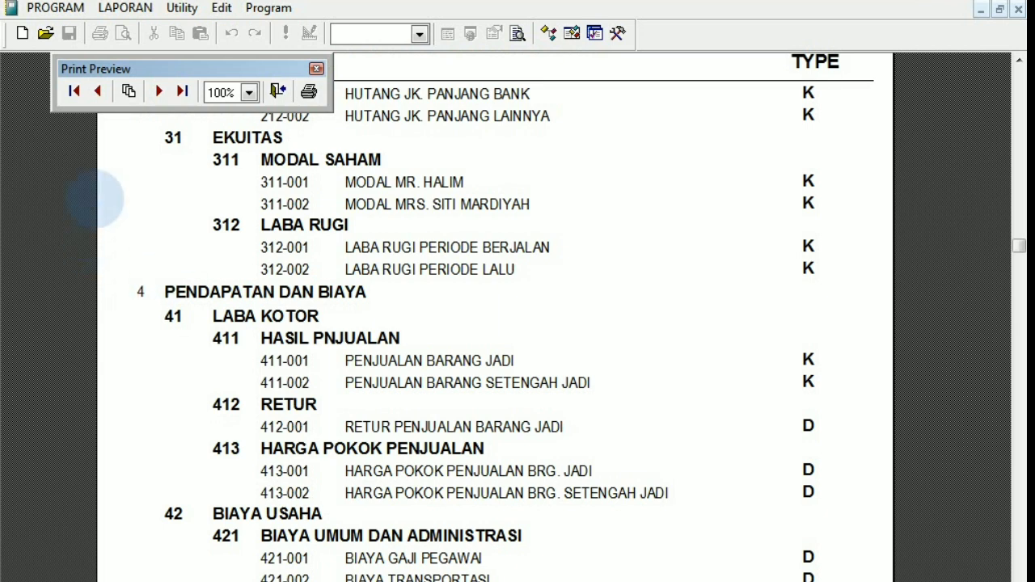
pyautogui.click(278, 91)
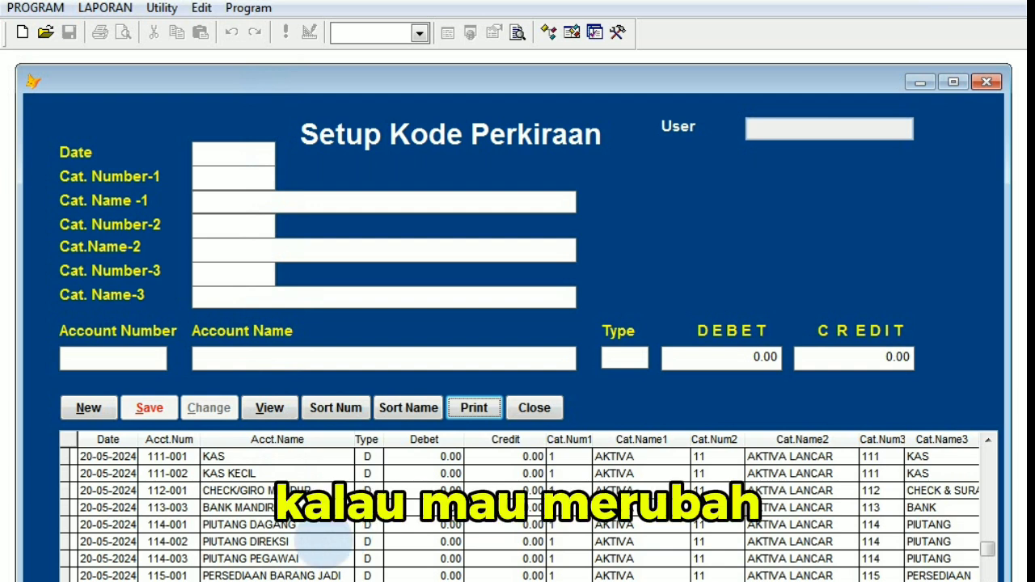
# Sort the accounts by number and load the BANK MANDIRI record into the form.
pyautogui.click(331, 408)
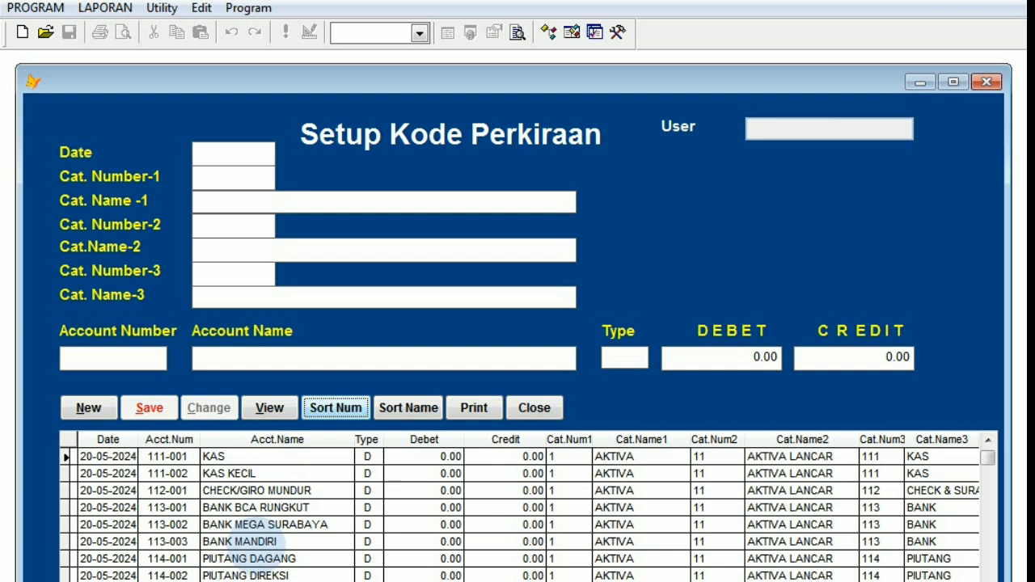
pyautogui.click(255, 542)
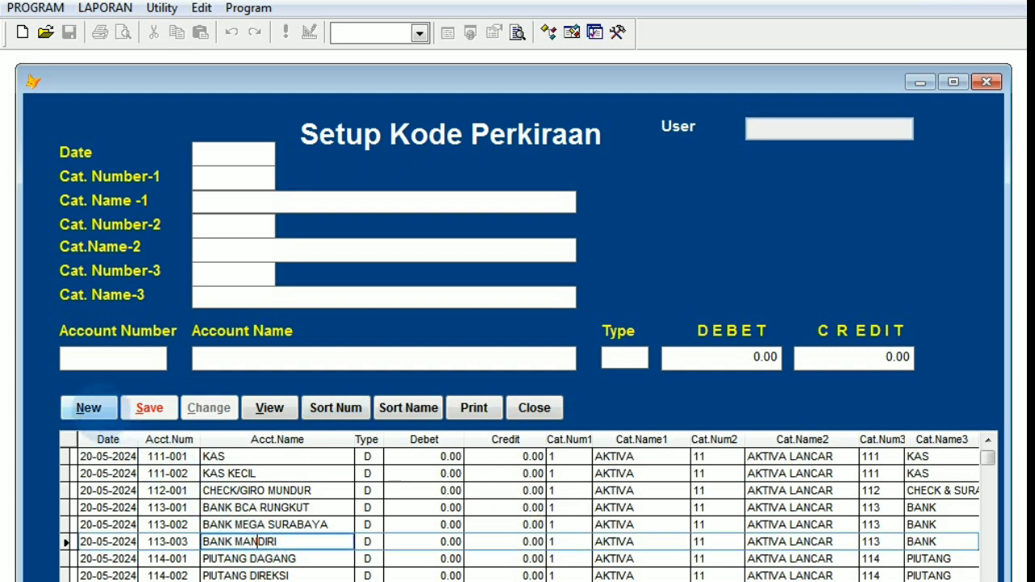
pyautogui.click(269, 408)
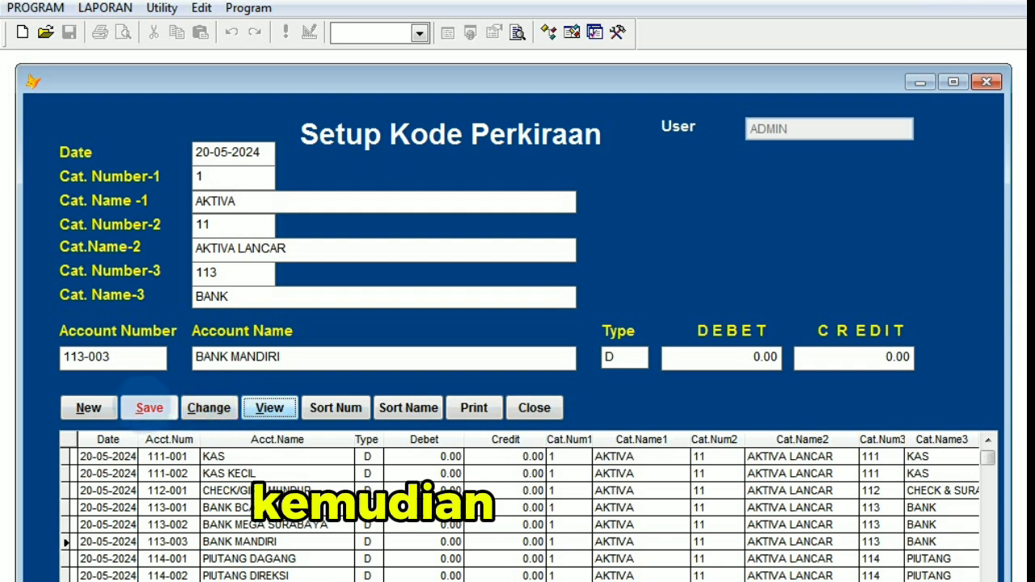
# Add a new account 113-004 named BANK NIAGA with type D under category BANK, save it and close the setup form.
pyautogui.click(89, 407)
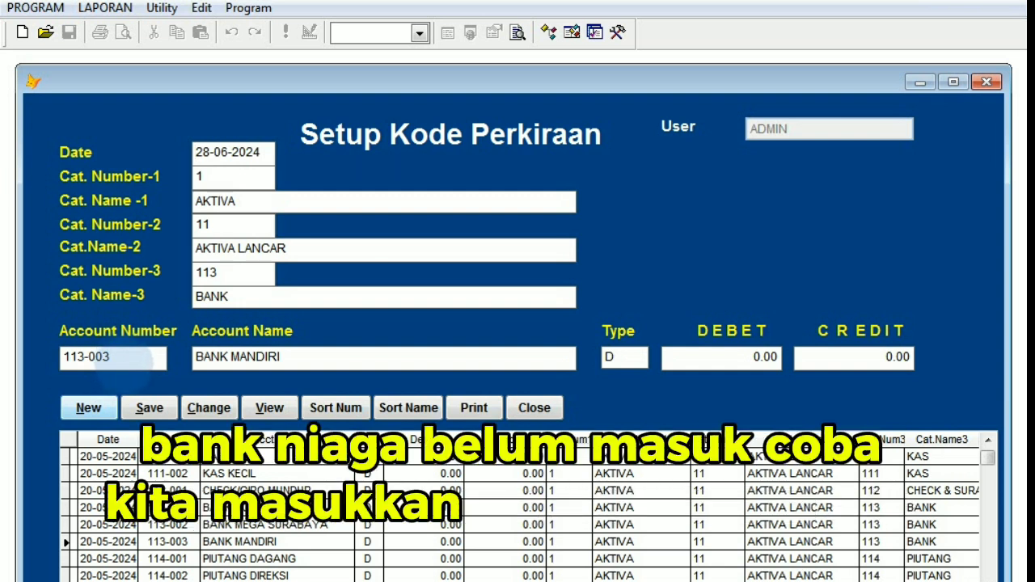
pyautogui.press('BackSpace')
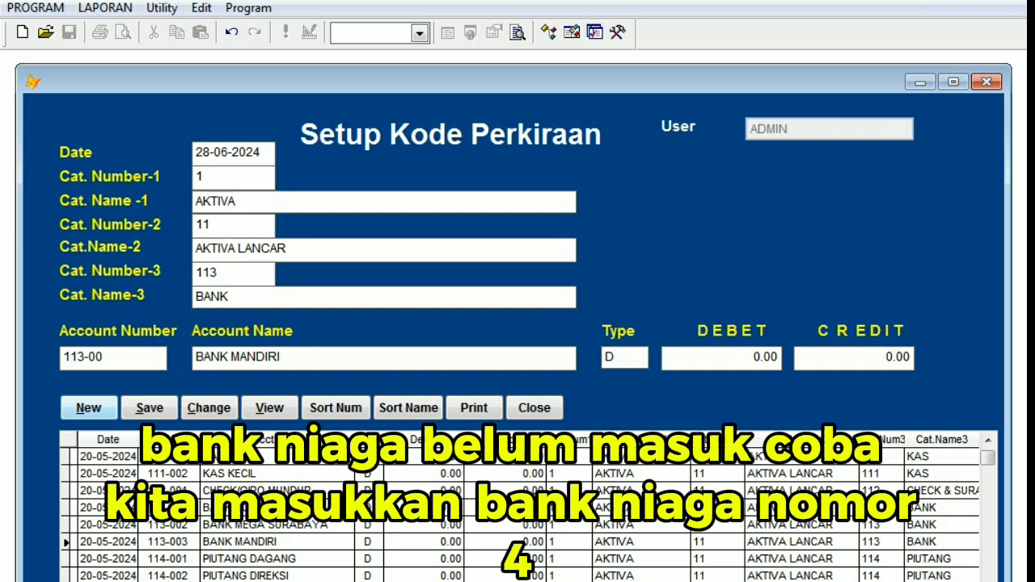
pyautogui.write('4')
pyautogui.press('Tab')
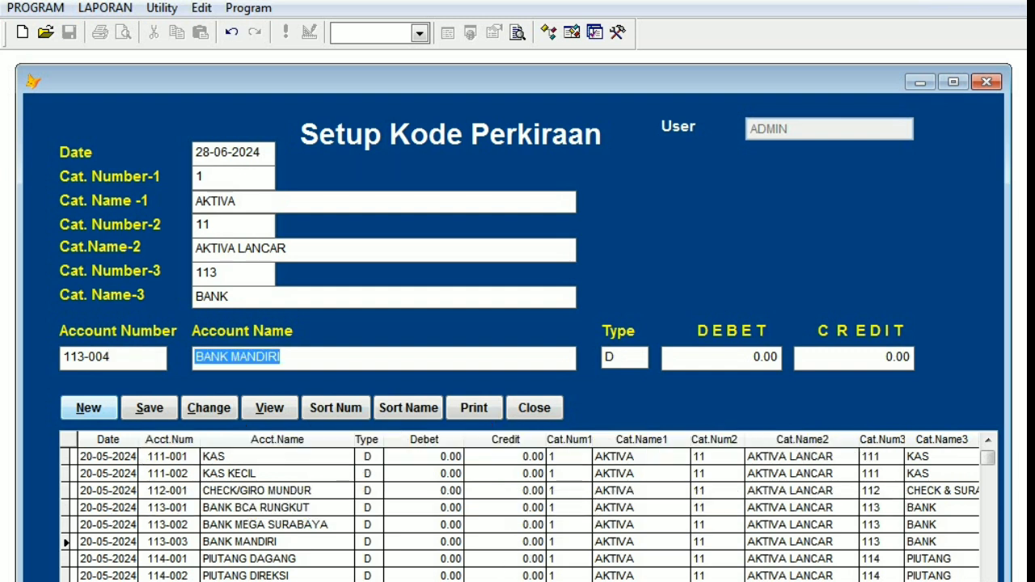
pyautogui.write('BA')
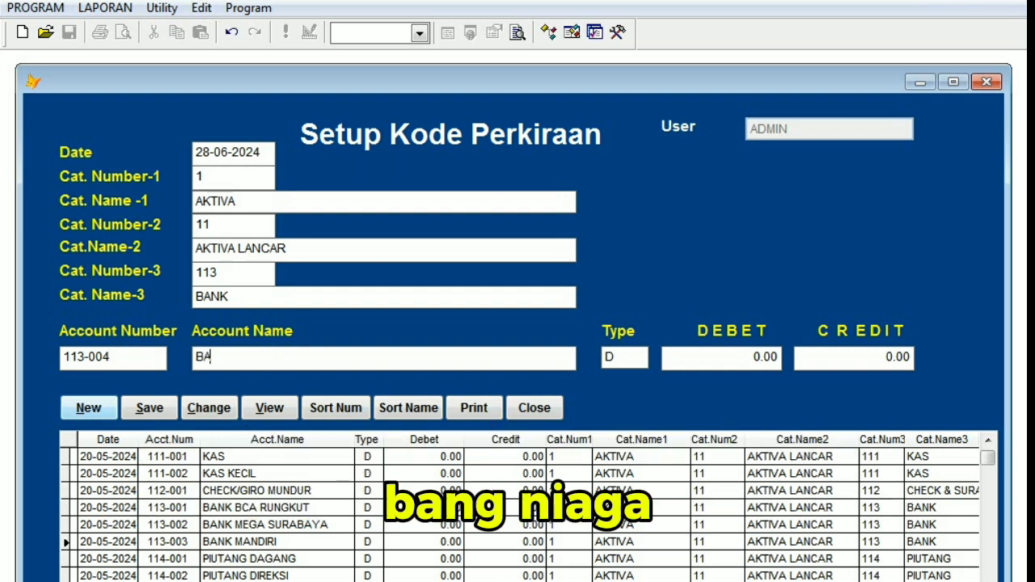
pyautogui.write('NK N')
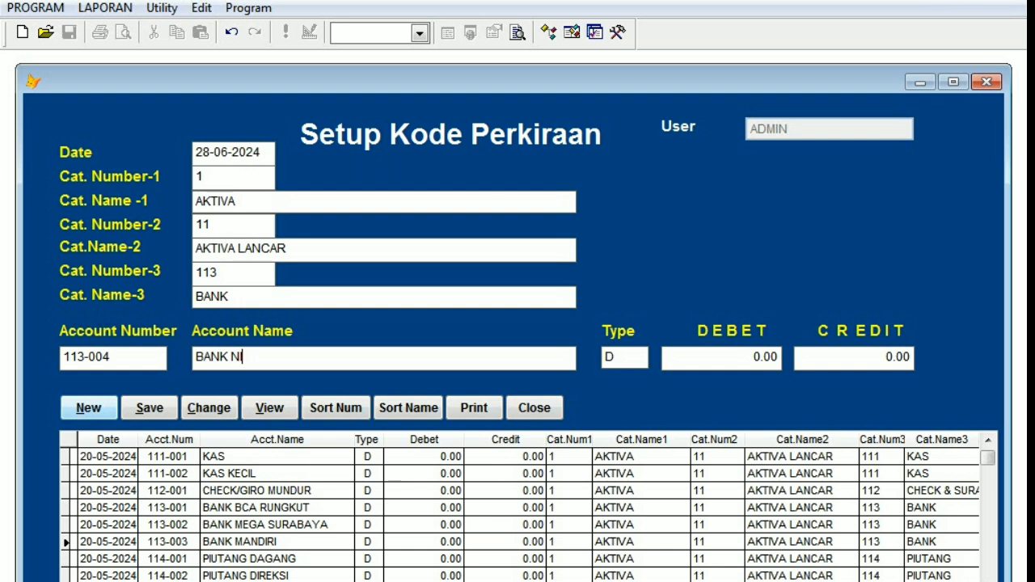
pyautogui.write('IAGA')
pyautogui.click(624, 357)
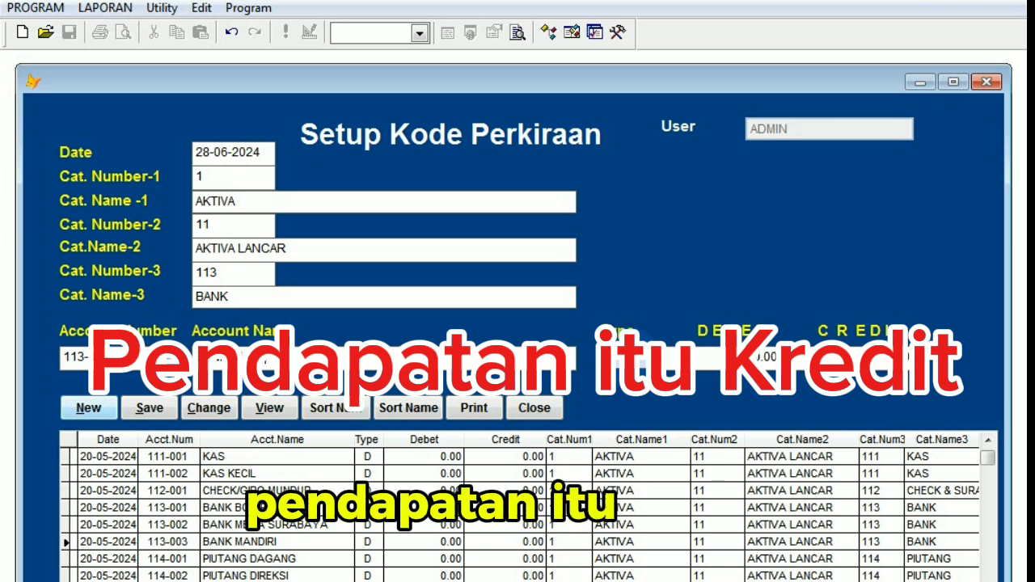
pyautogui.click(149, 407)
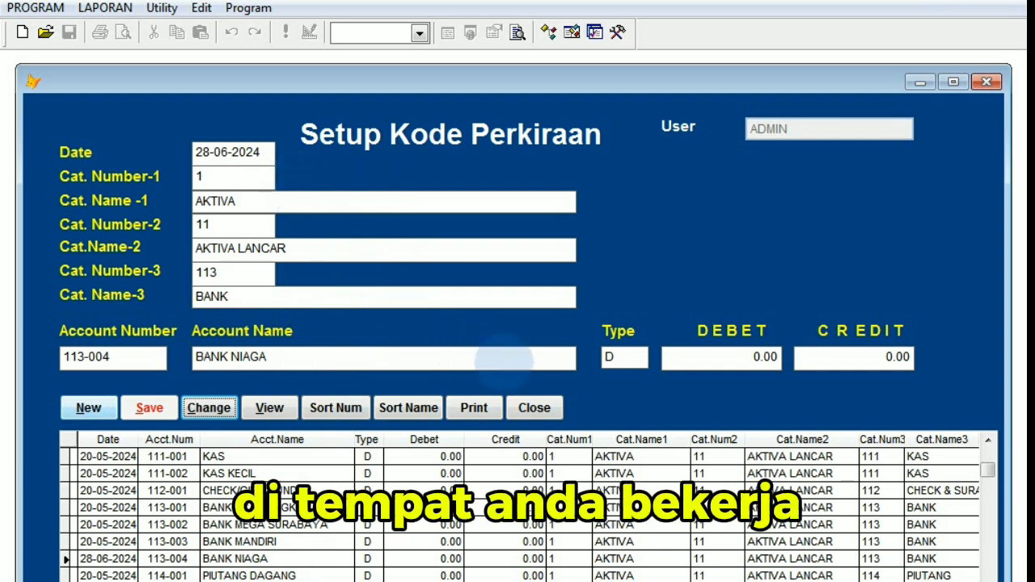
pyautogui.click(534, 406)
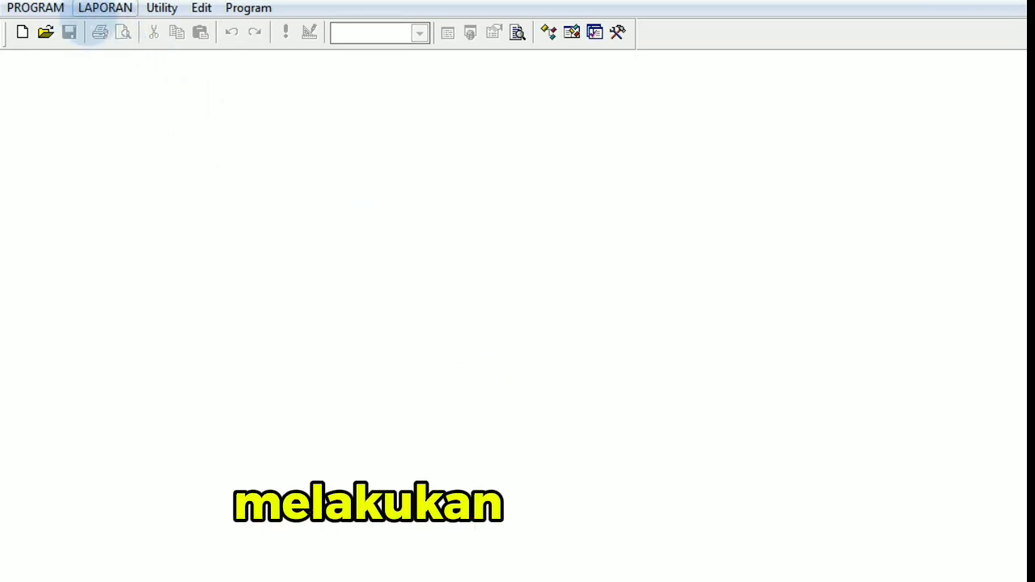
# Open the daily journal to view its general journal entries, and close it.
pyautogui.click(36, 7)
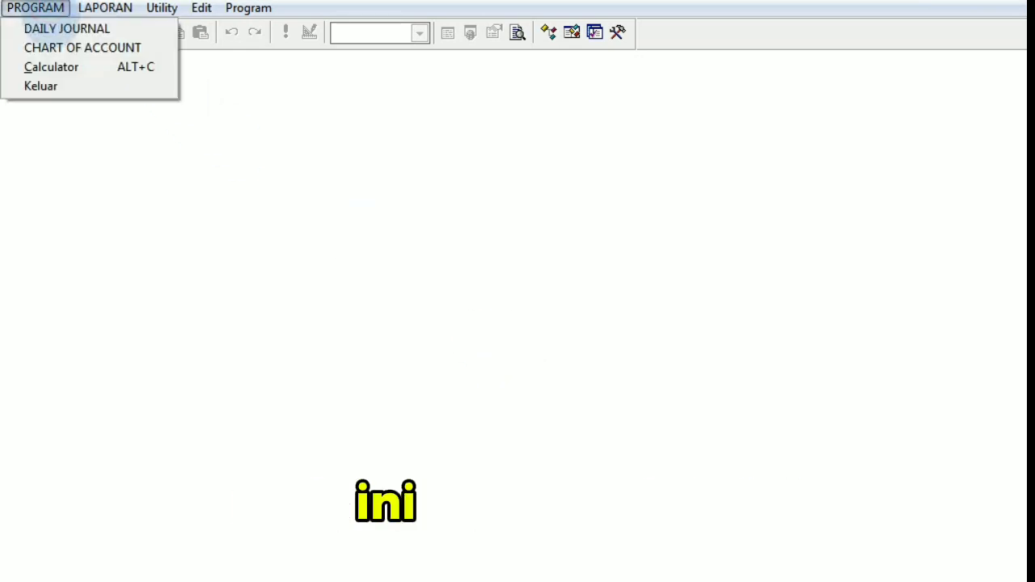
pyautogui.click(67, 29)
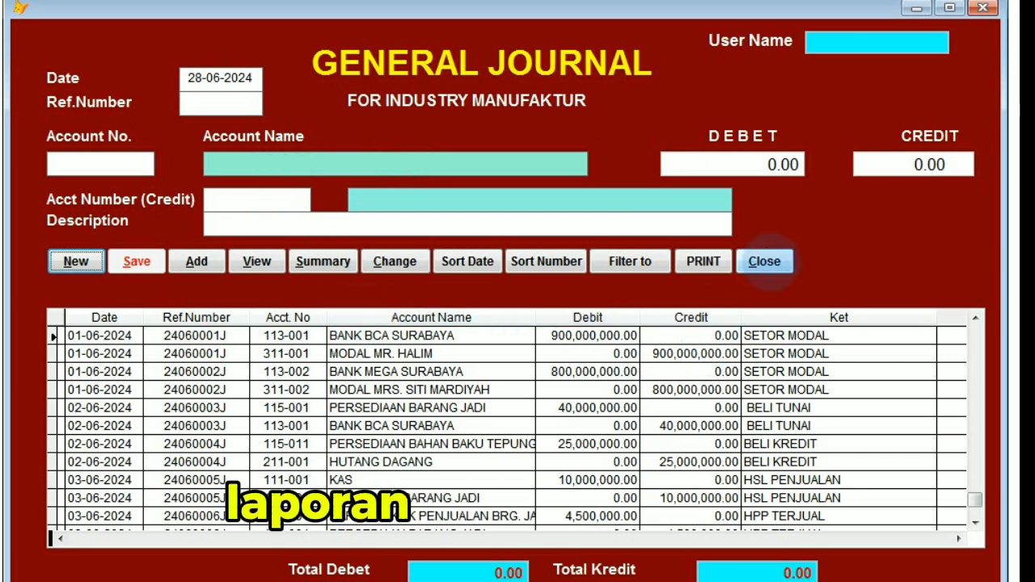
pyautogui.click(768, 261)
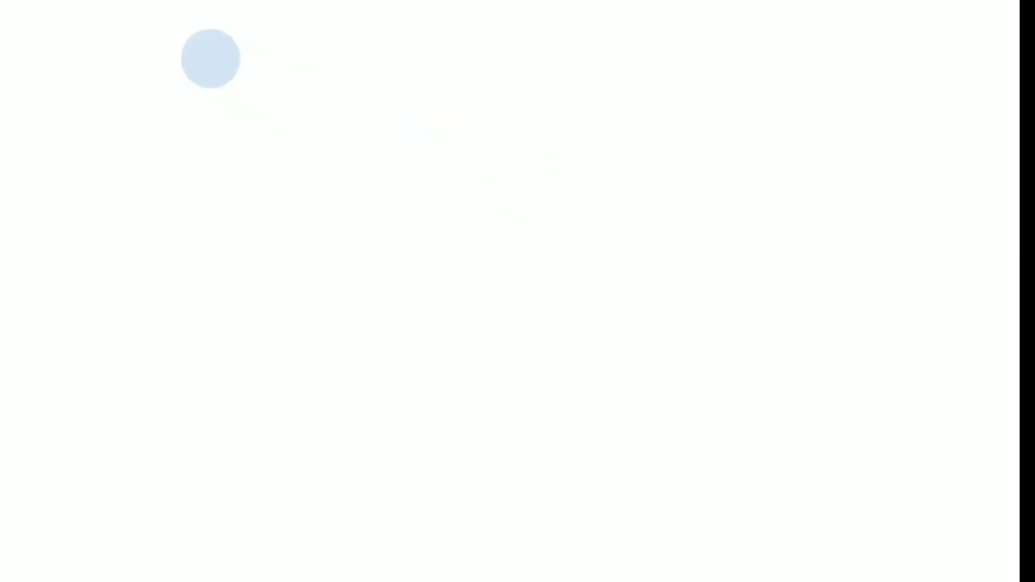
# Open the income statement report form.
pyautogui.click(89, 2)
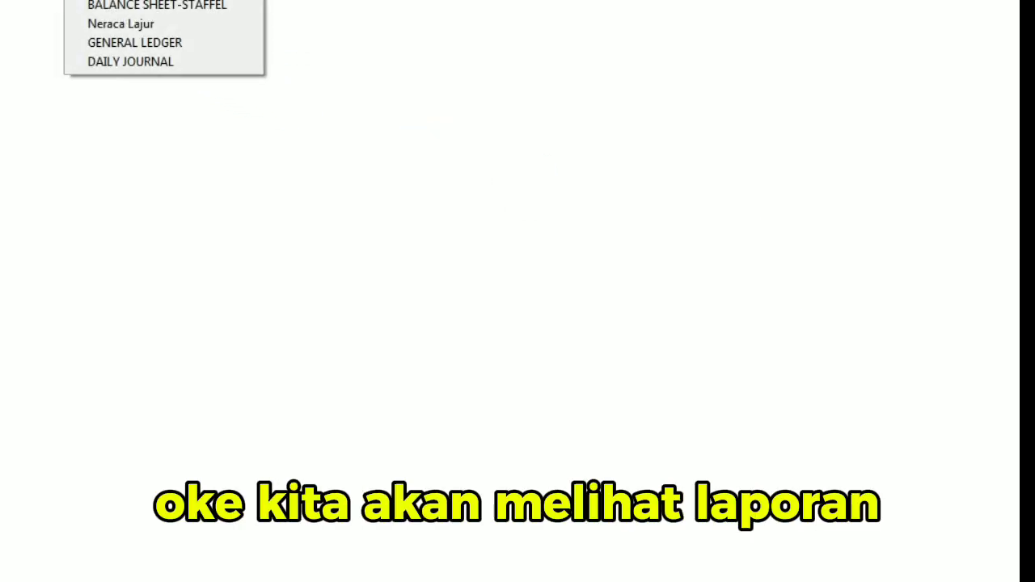
pyautogui.click(121, 29)
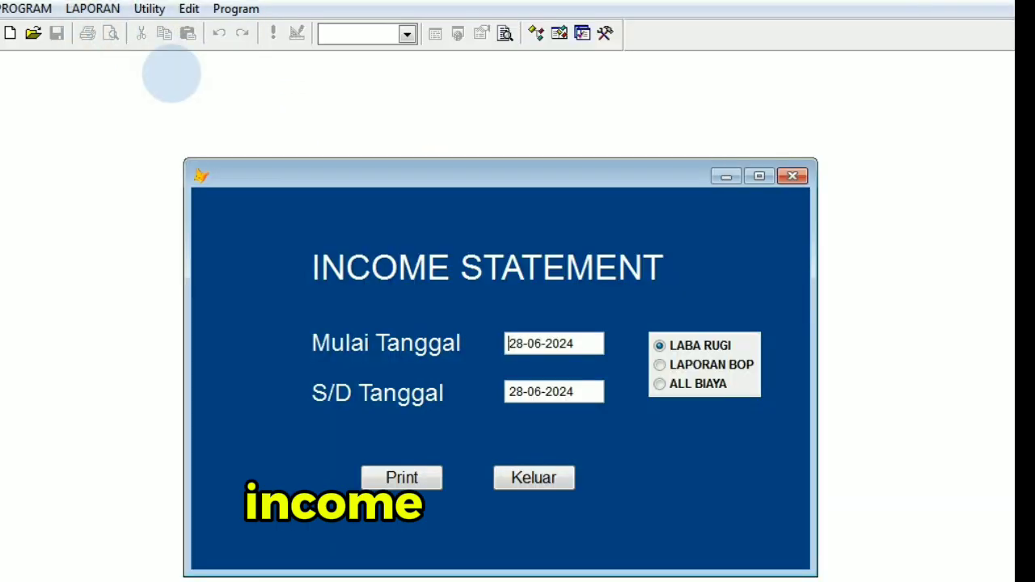
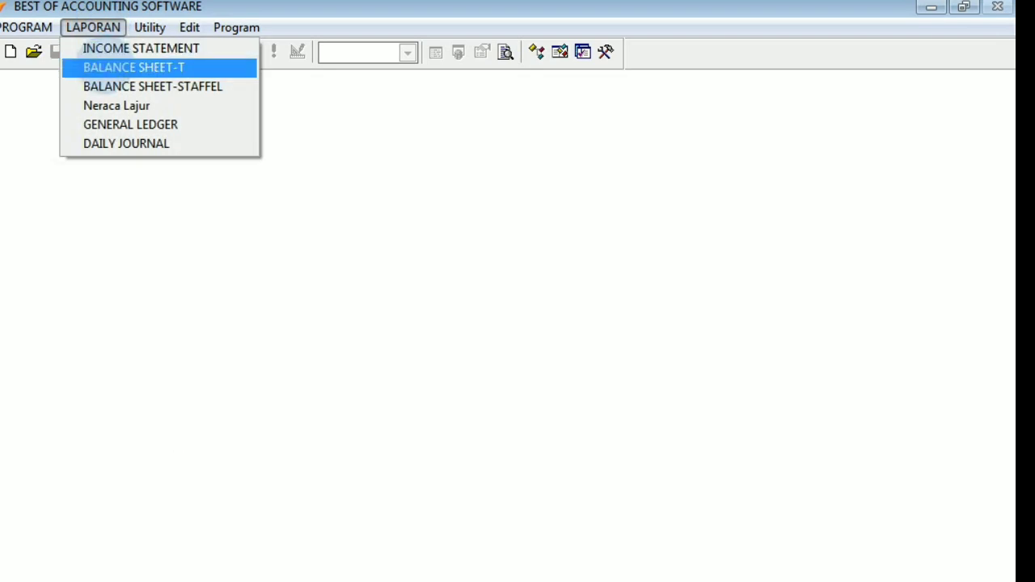
# Generate the T-form balance sheet for 01-06-2024 to 28-06-2024 as an on-screen preview instead of a printout.
pyautogui.click(105, 66)
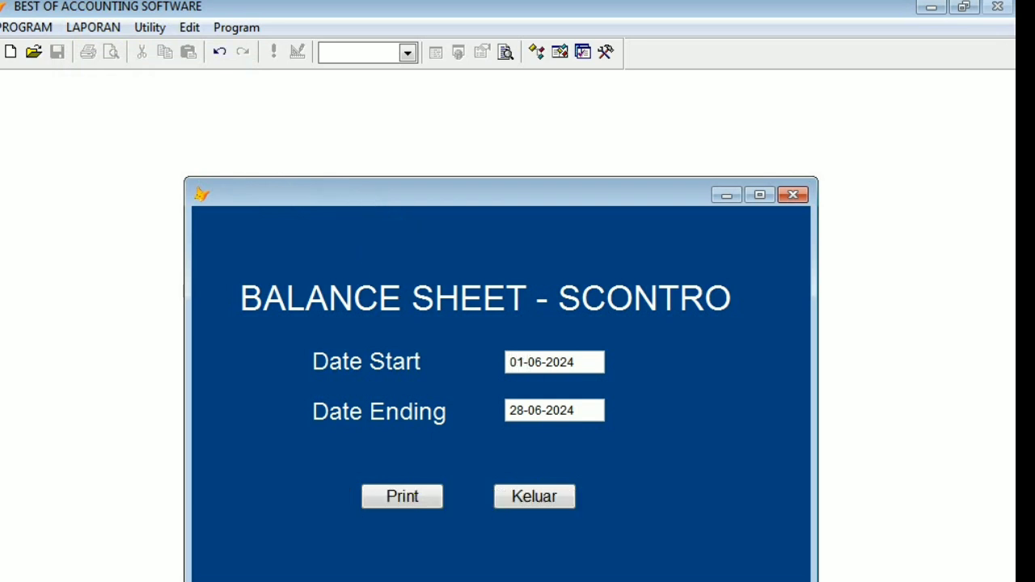
pyautogui.click(402, 496)
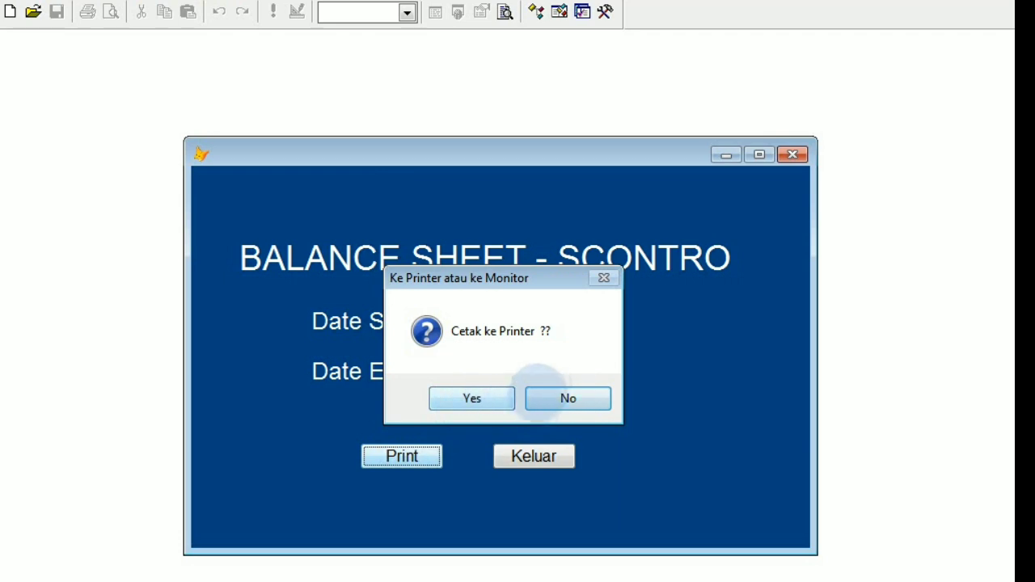
pyautogui.click(554, 400)
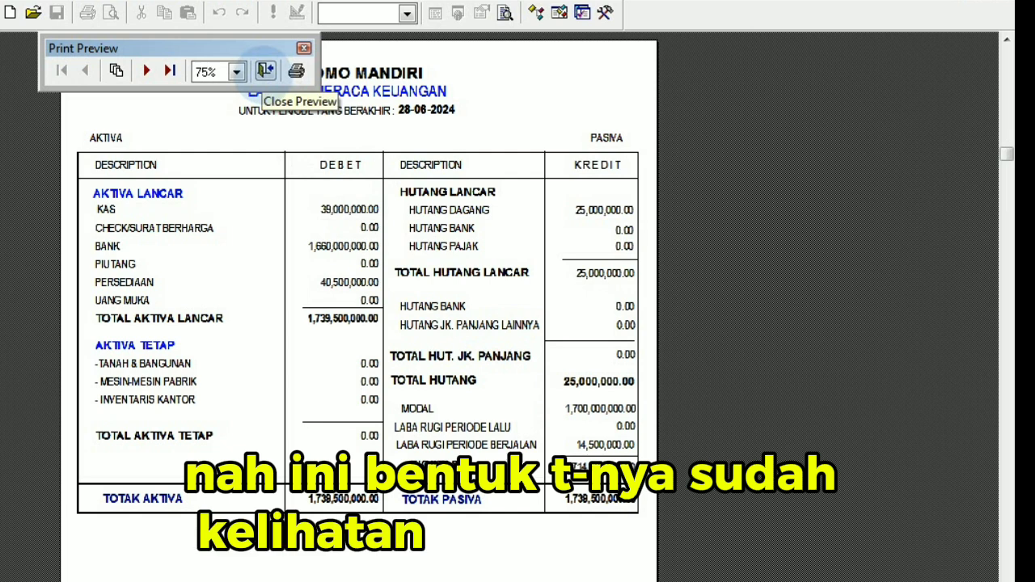
# Examine the assets, liabilities and equity on the T-form balance sheet at 100% zoom, and close the preview and report form.
pyautogui.click(236, 71)
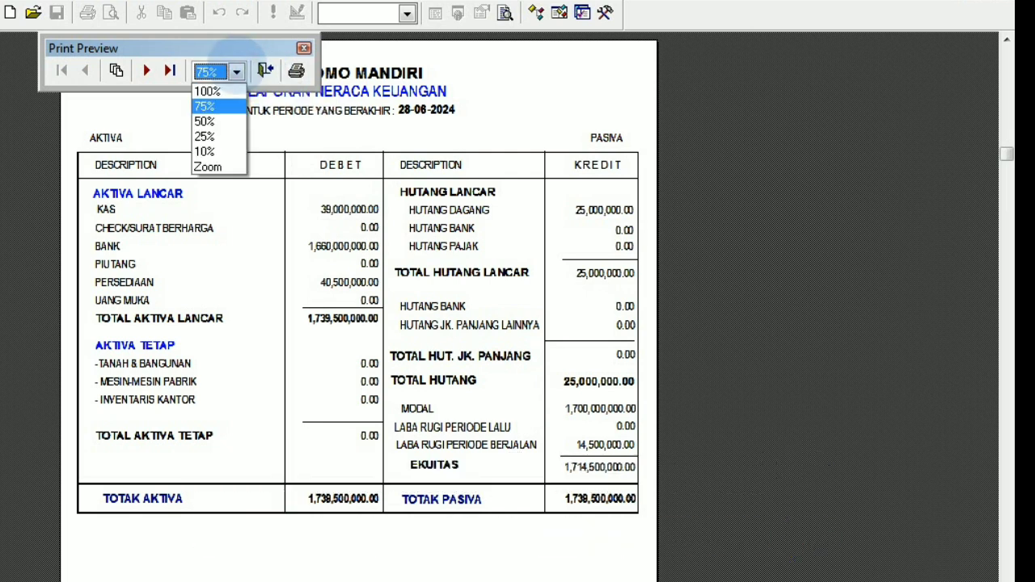
pyautogui.click(208, 92)
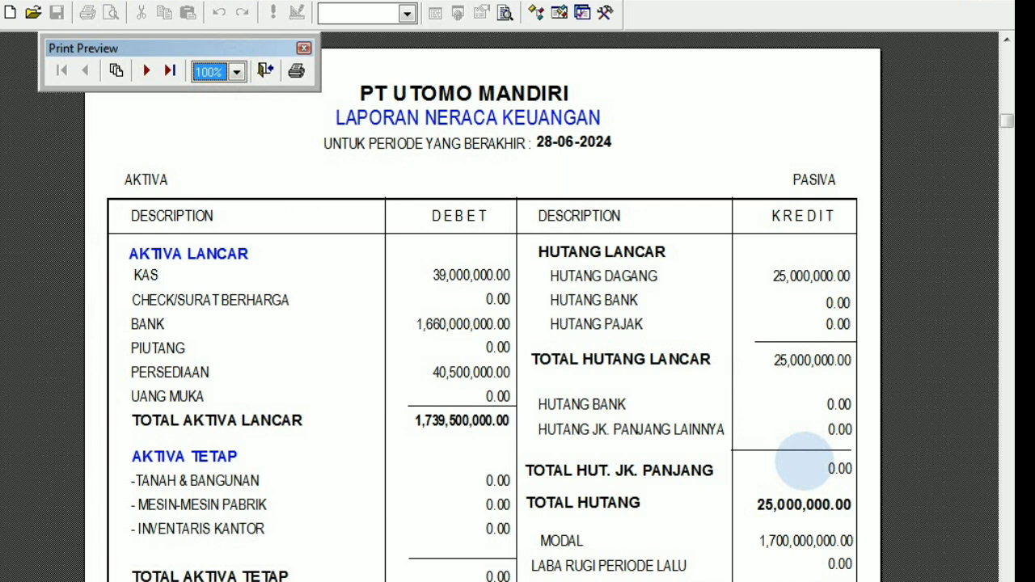
pyautogui.scroll(-5, 803, 459)
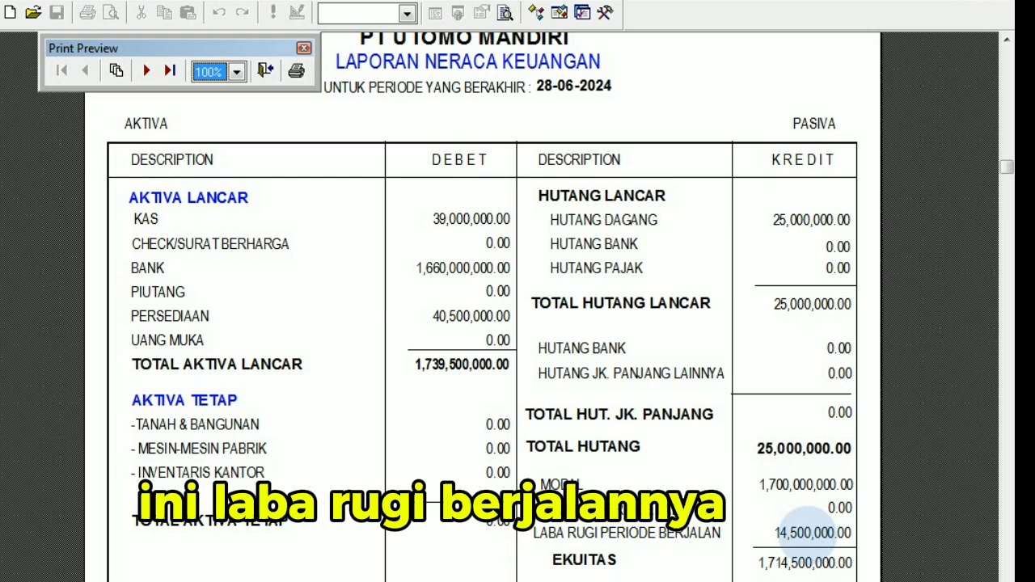
pyautogui.scroll(-2, 806, 522)
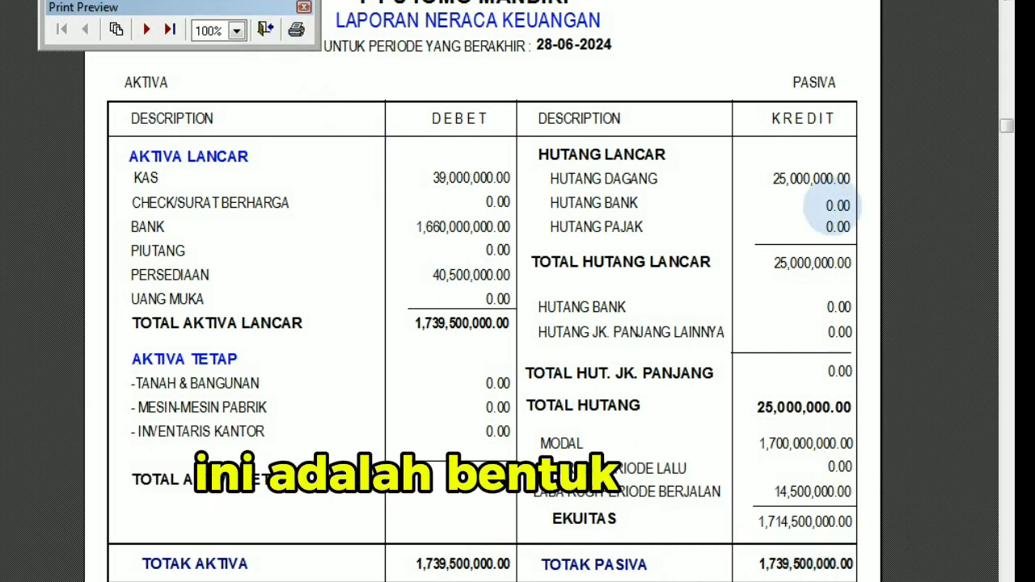
pyautogui.scroll(1, 485, 324)
pyautogui.scroll(2, 483, 324)
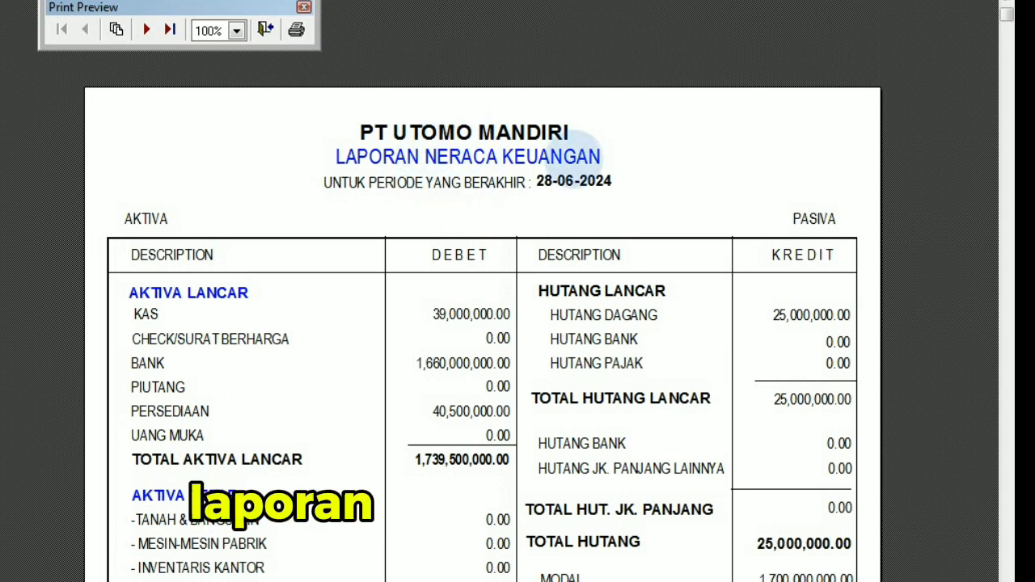
pyautogui.click(265, 30)
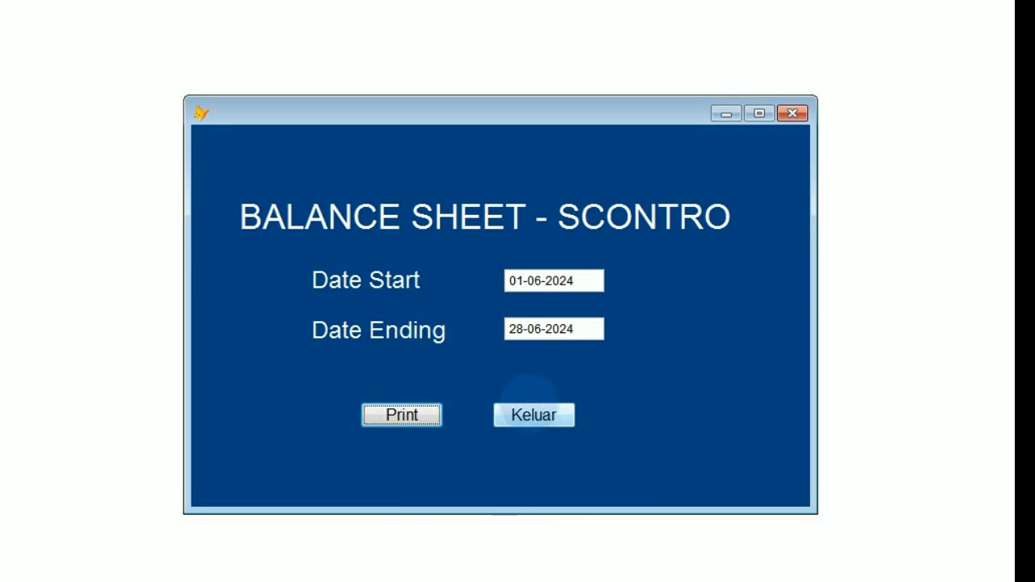
pyautogui.click(532, 411)
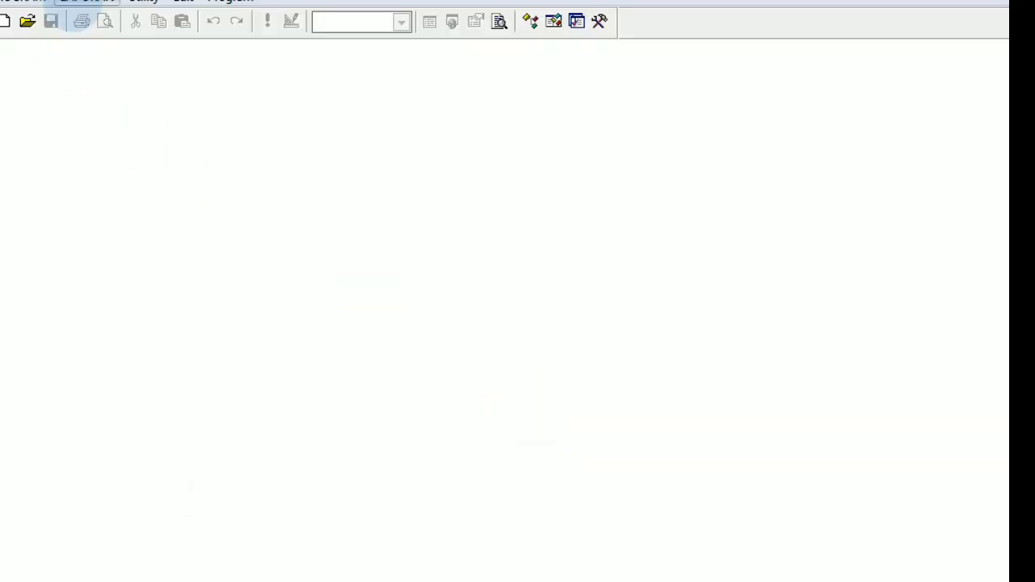
# Generate the staffel-form balance sheet as an on-screen preview, with the start date set to 01-06-2024.
pyautogui.click(85, 3)
pyautogui.click(106, 55)
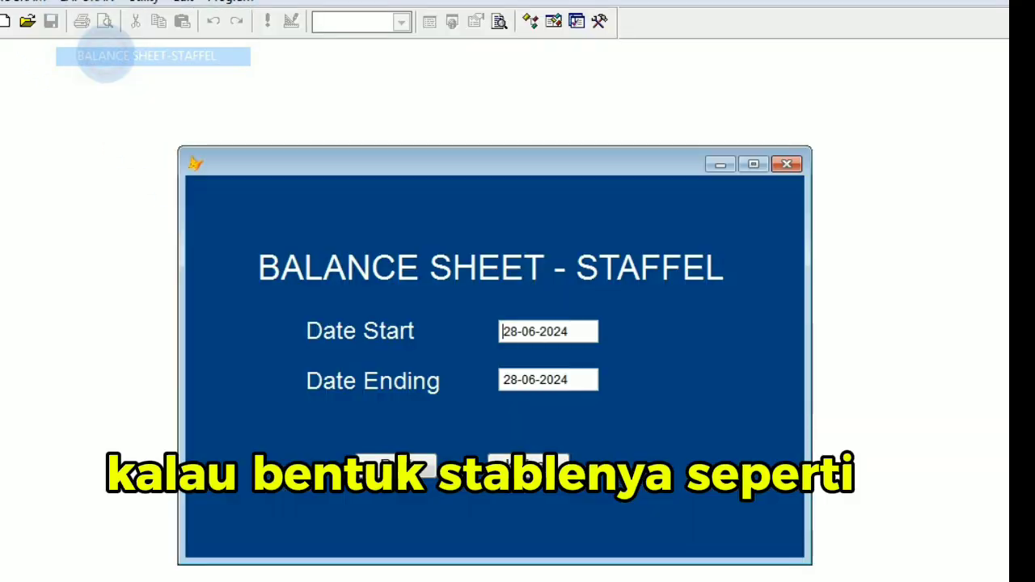
pyautogui.write('01')
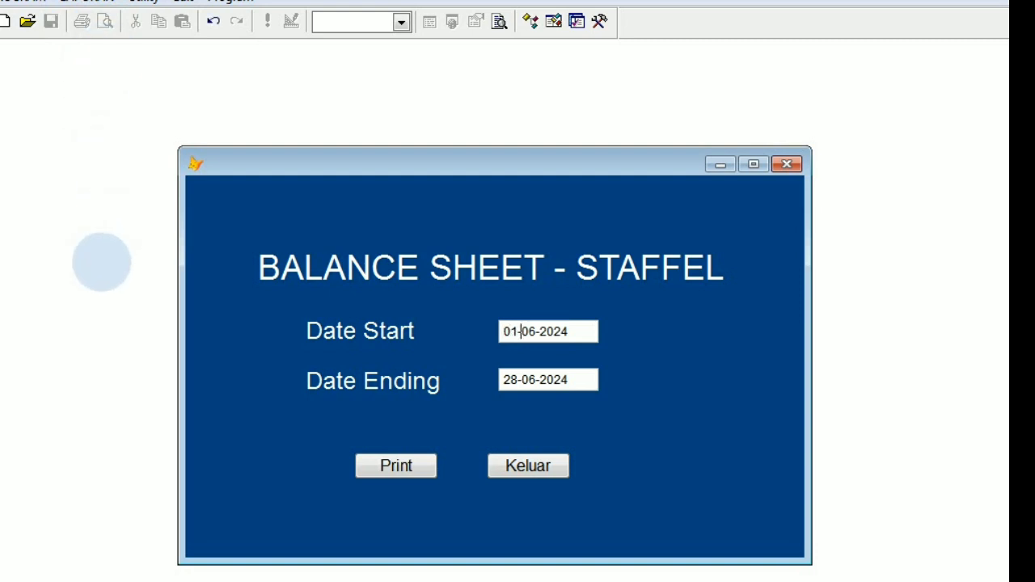
pyautogui.click(409, 469)
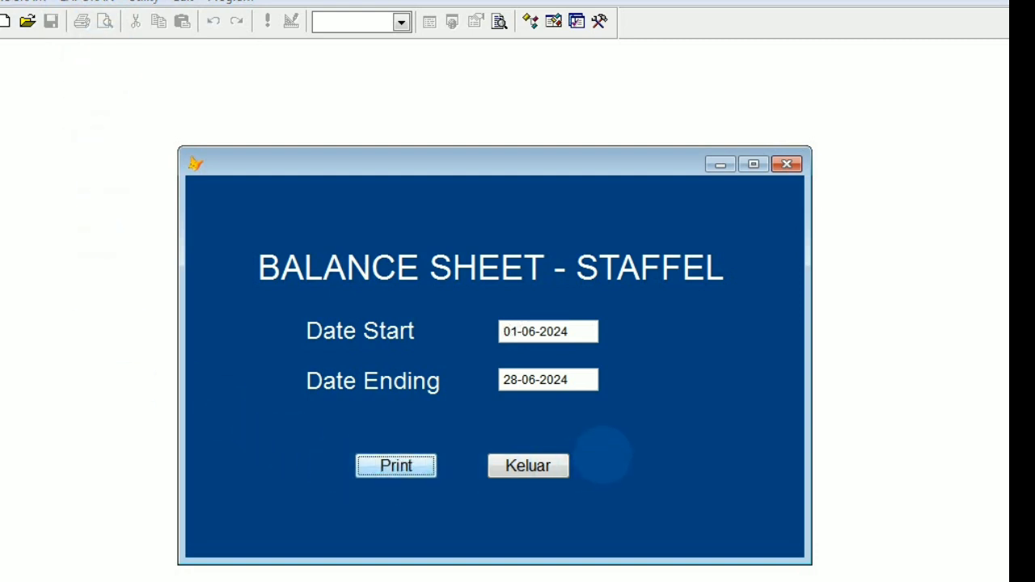
pyautogui.click(594, 410)
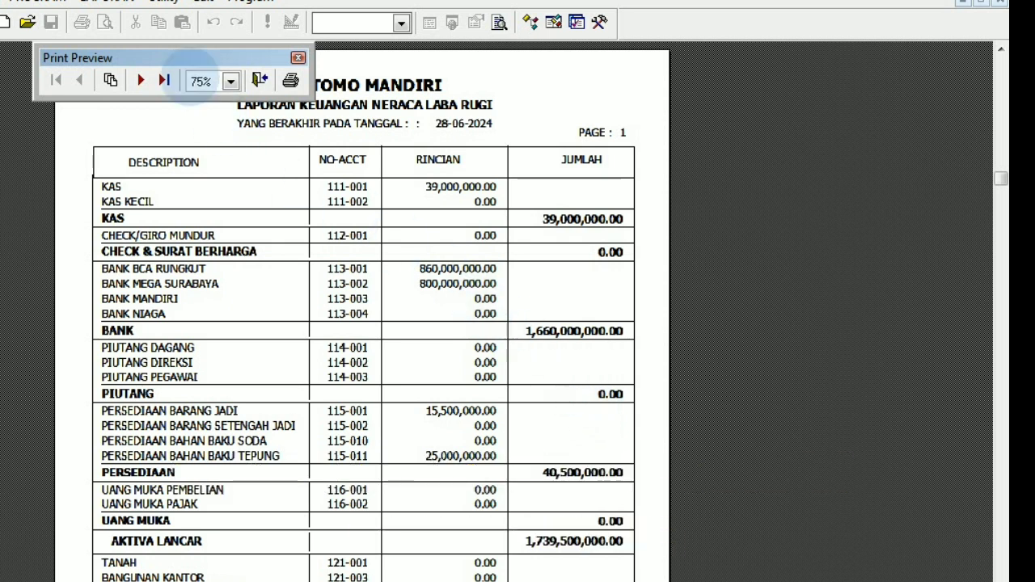
# Examine page 1 of the staffel balance sheet at 100% zoom, from the cash accounts down to current liabilities.
pyautogui.click(231, 80)
pyautogui.click(217, 101)
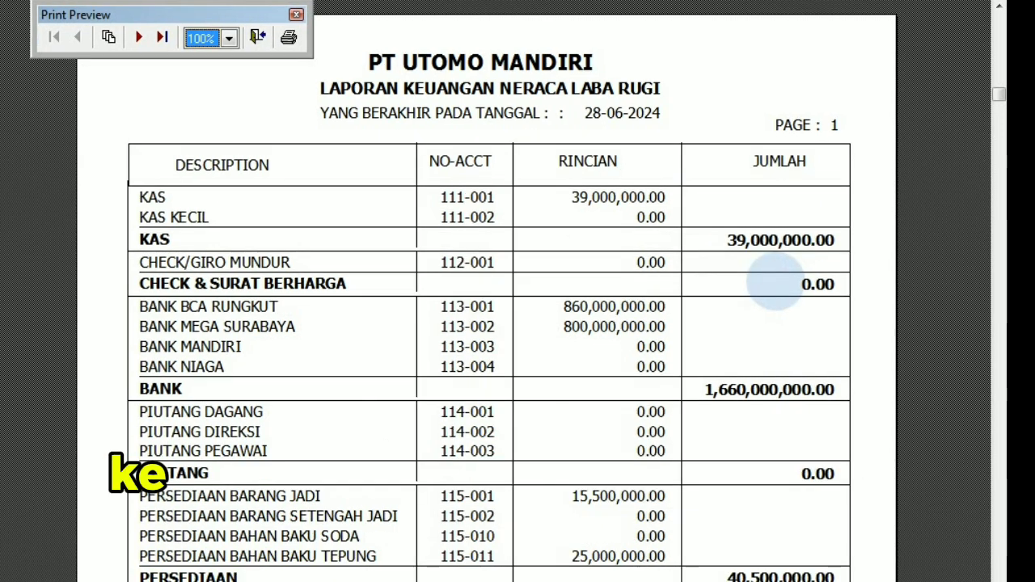
pyautogui.scroll(-5, 777, 325)
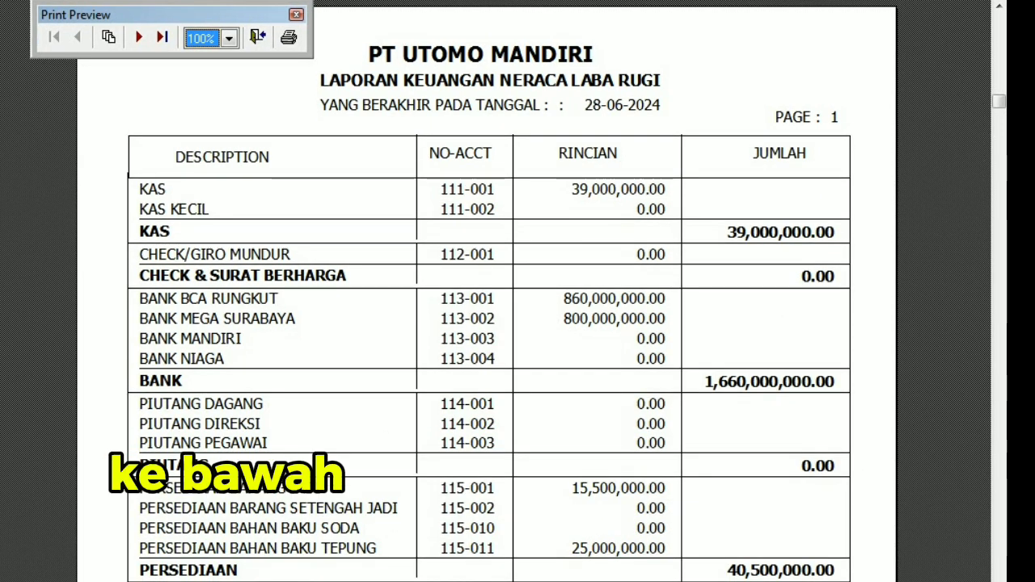
pyautogui.scroll(-4, 488, 291)
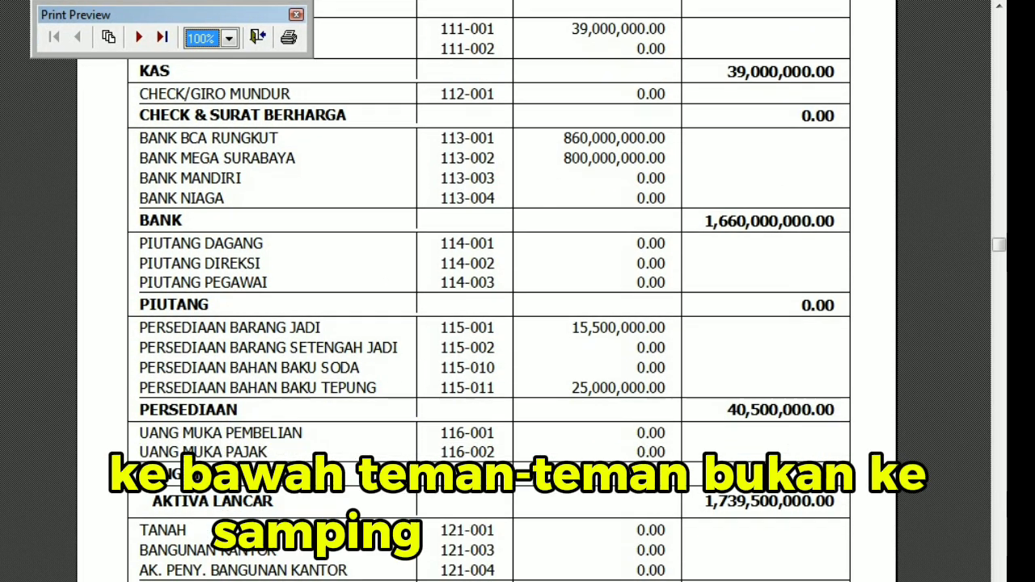
pyautogui.scroll(-5, 488, 291)
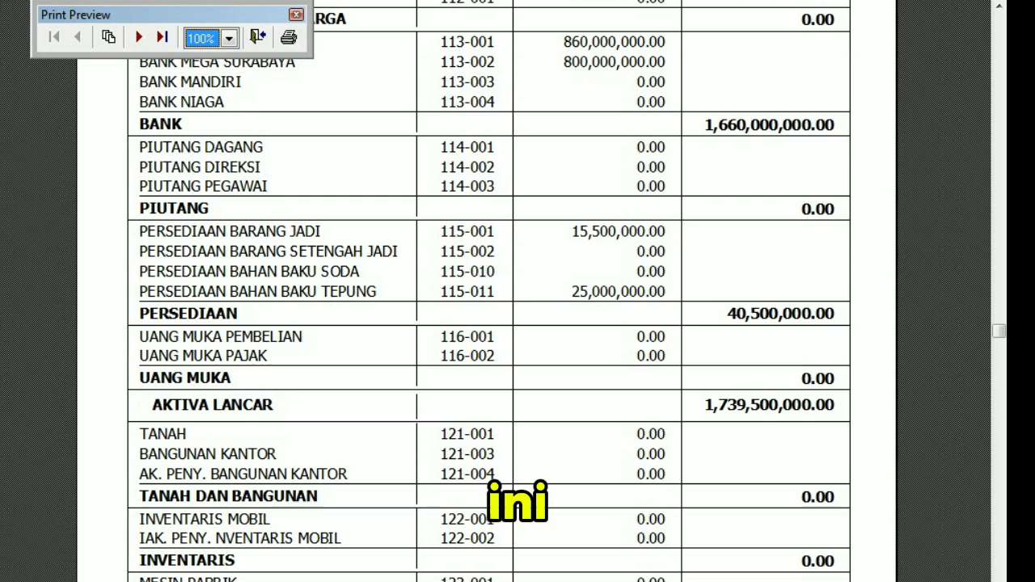
pyautogui.scroll(-2, 489, 292)
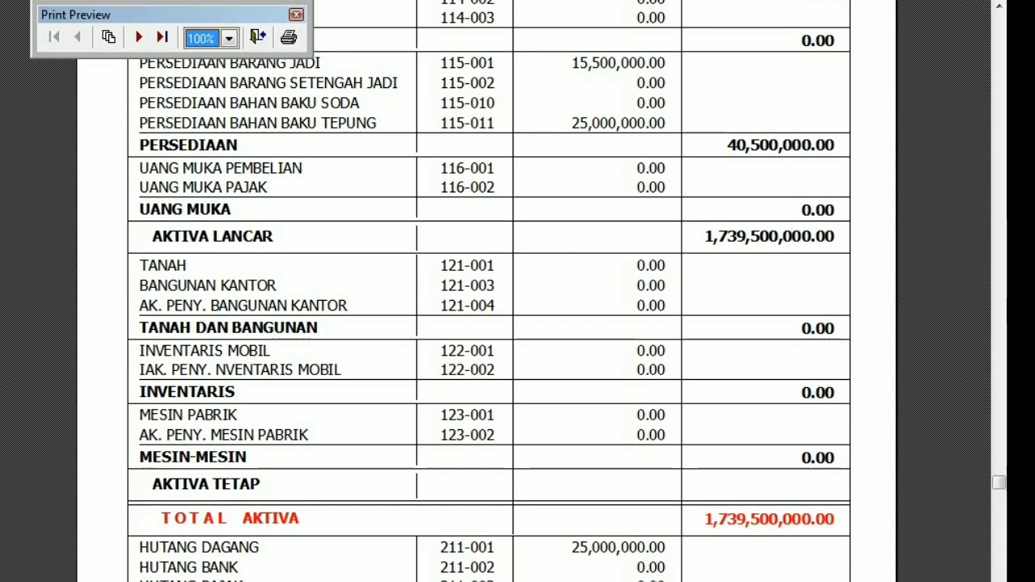
pyautogui.scroll(-3, 489, 291)
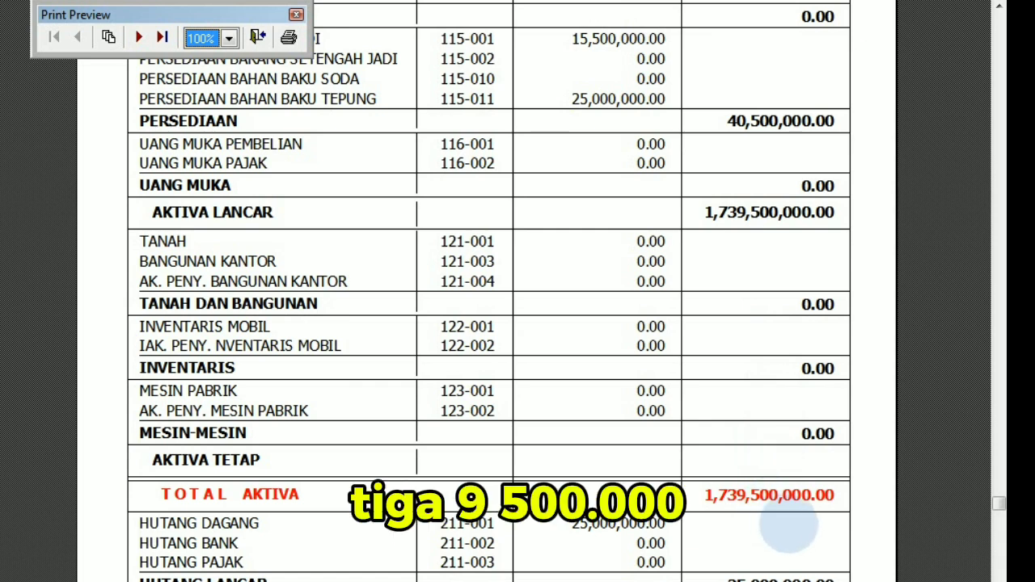
pyautogui.scroll(-3, 789, 526)
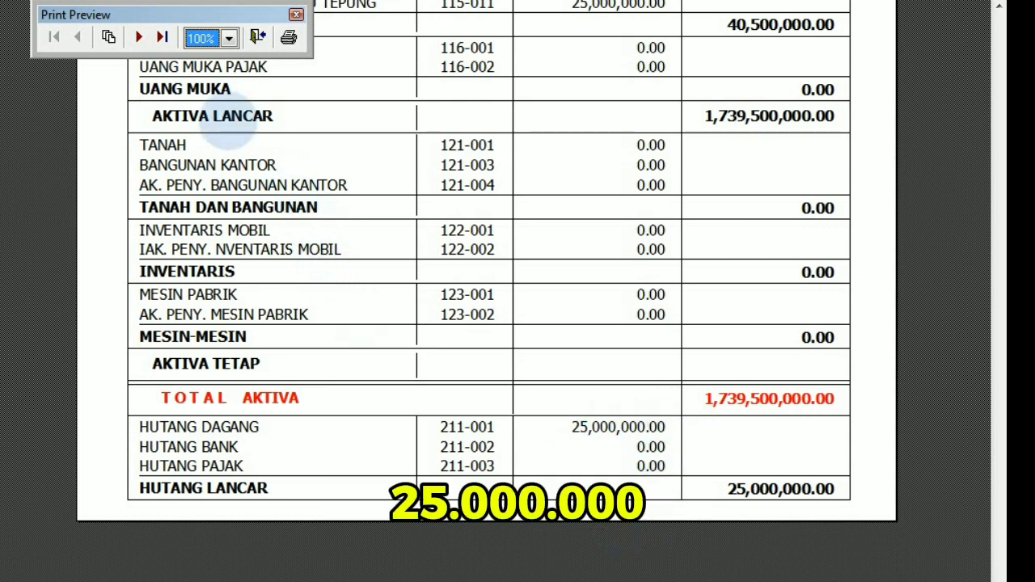
# Review the liabilities and equity on page 2 of the staffel balance sheet at 100% zoom, and close the preview and form.
pyautogui.click(138, 37)
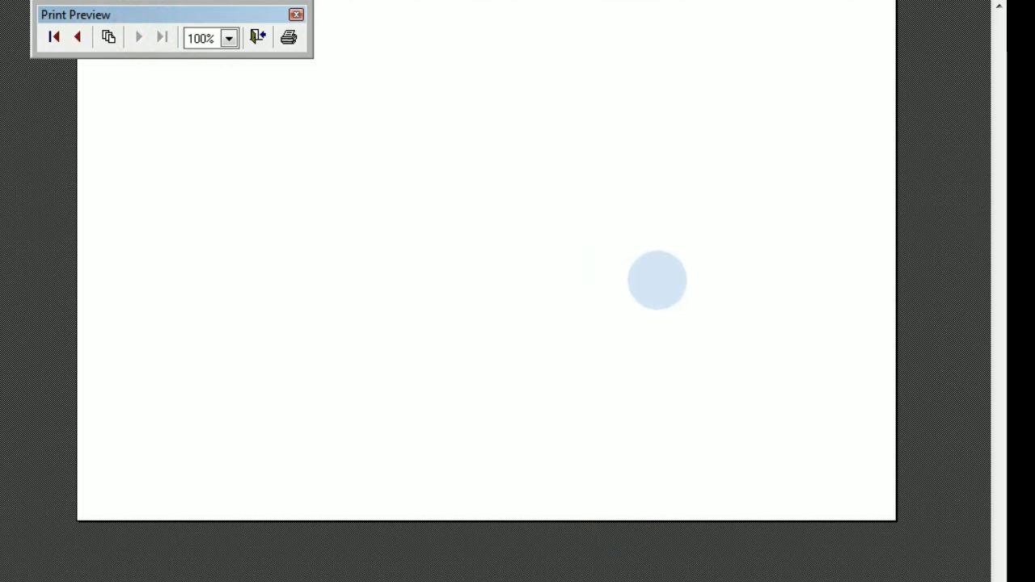
pyautogui.click(659, 278)
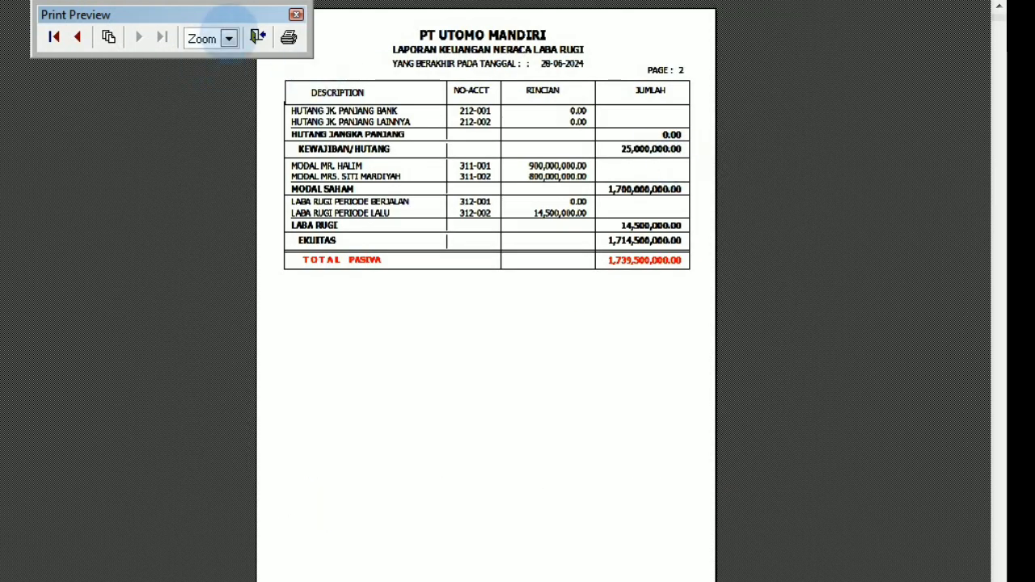
pyautogui.click(229, 37)
pyautogui.click(200, 57)
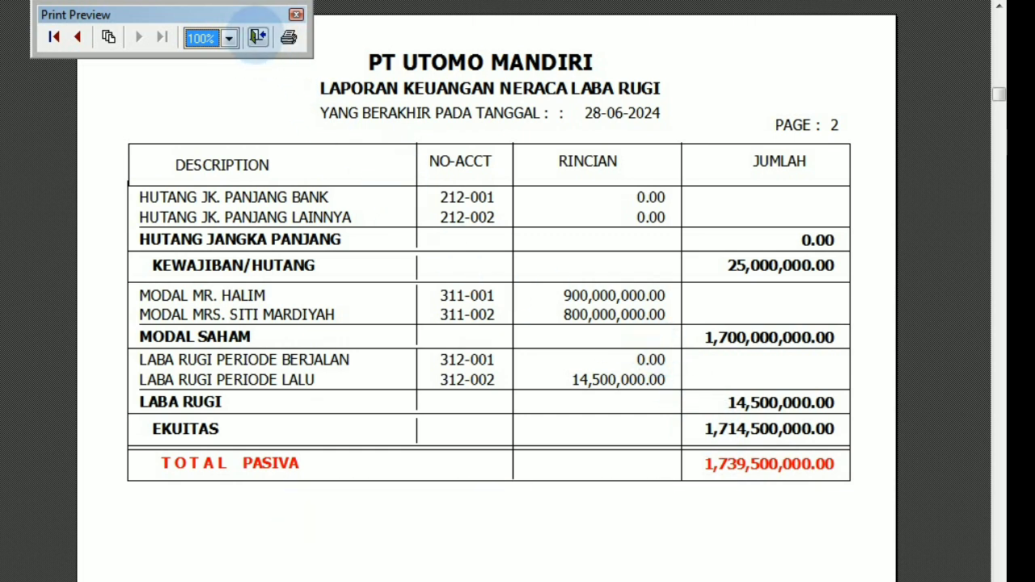
pyautogui.click(257, 37)
pyautogui.click(510, 428)
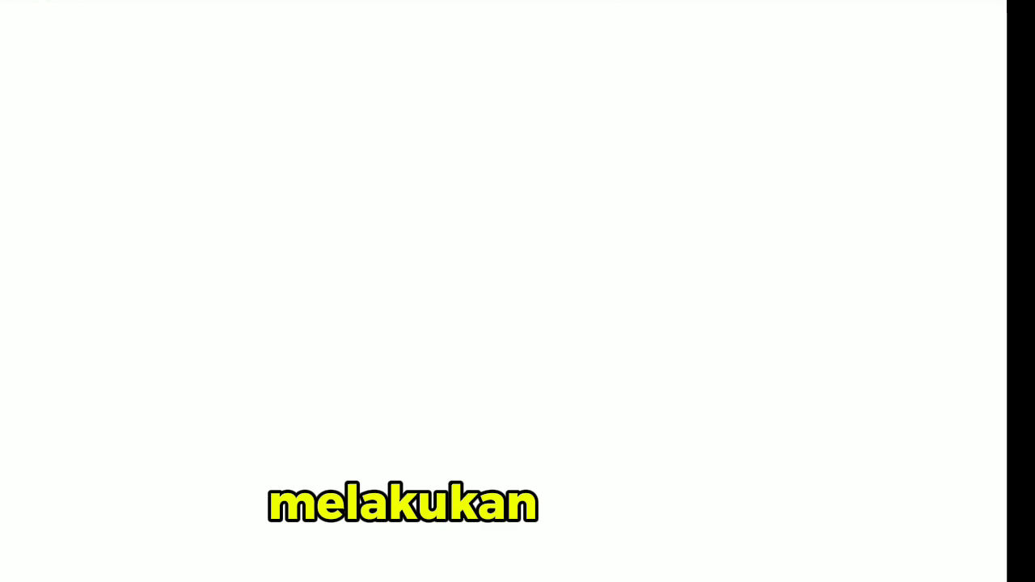
# Open the general journal and start a new entry dated 28-06-2024, accepting the proposed reference number.
pyautogui.click(26, 1)
pyautogui.click(53, 42)
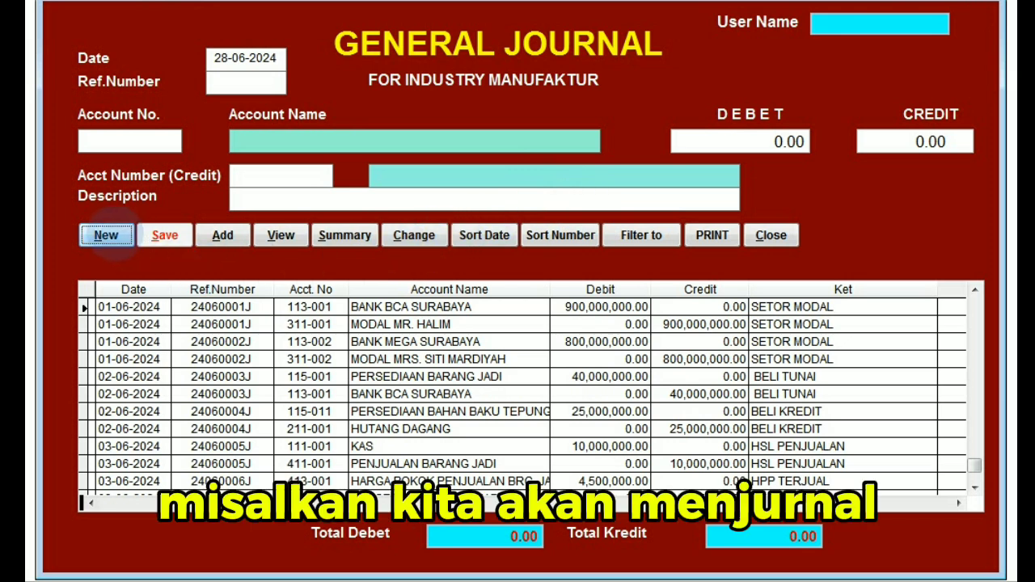
pyautogui.click(106, 235)
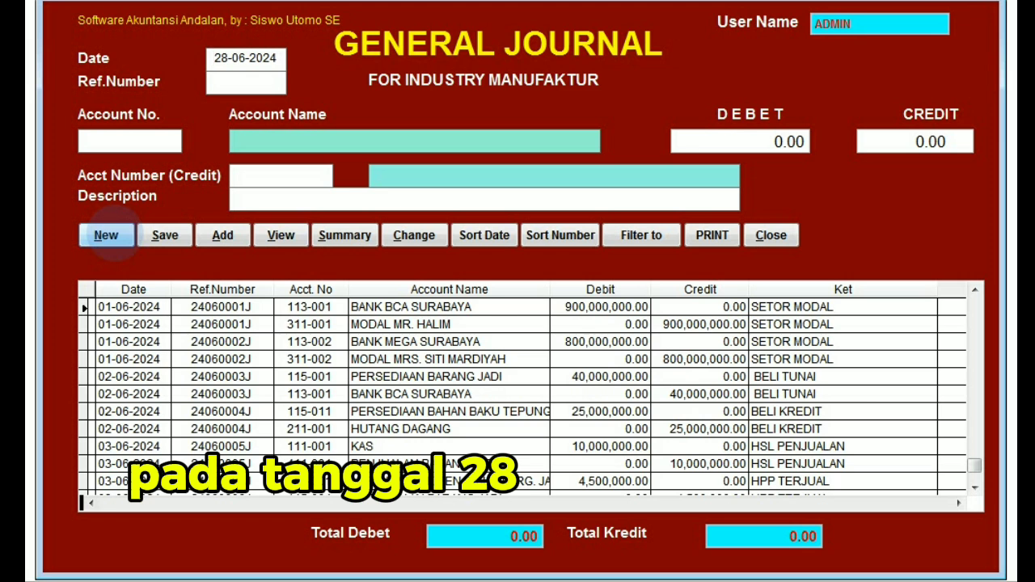
pyautogui.click(106, 236)
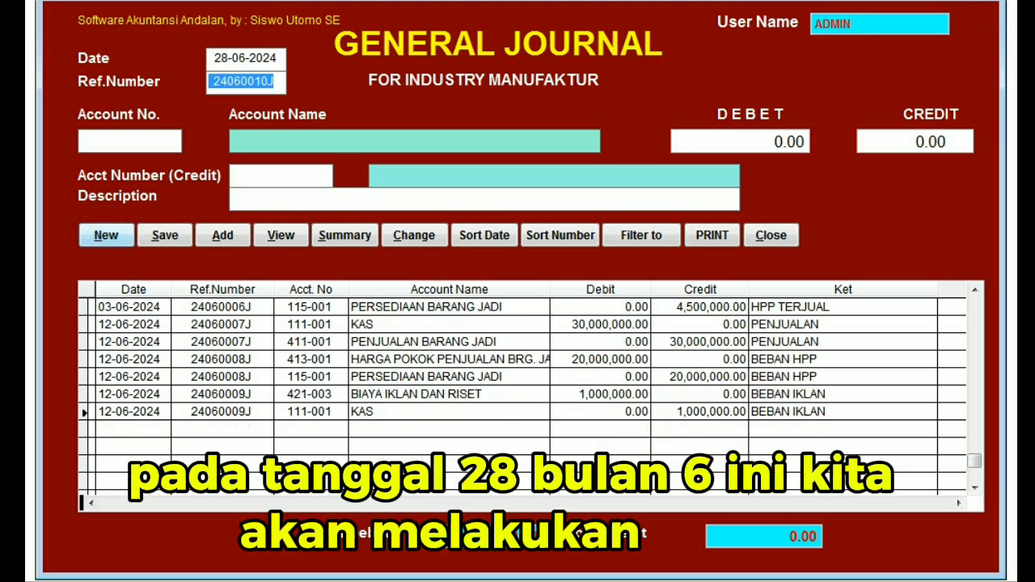
pyautogui.press('Return')
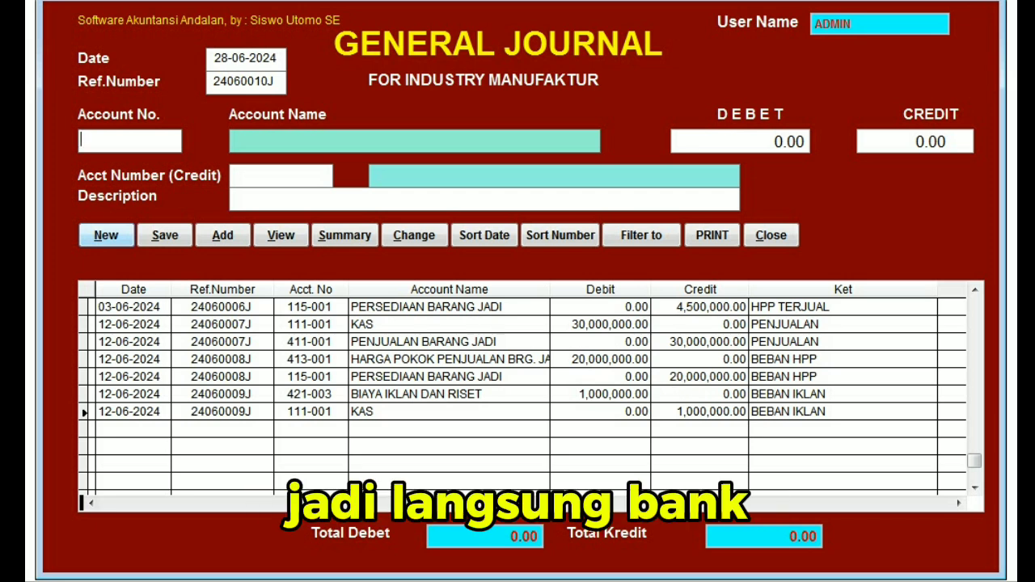
# Look up the accounts starting with 1 and choose 111-001 KAS as the new journal entry's debit account.
pyautogui.write('1')
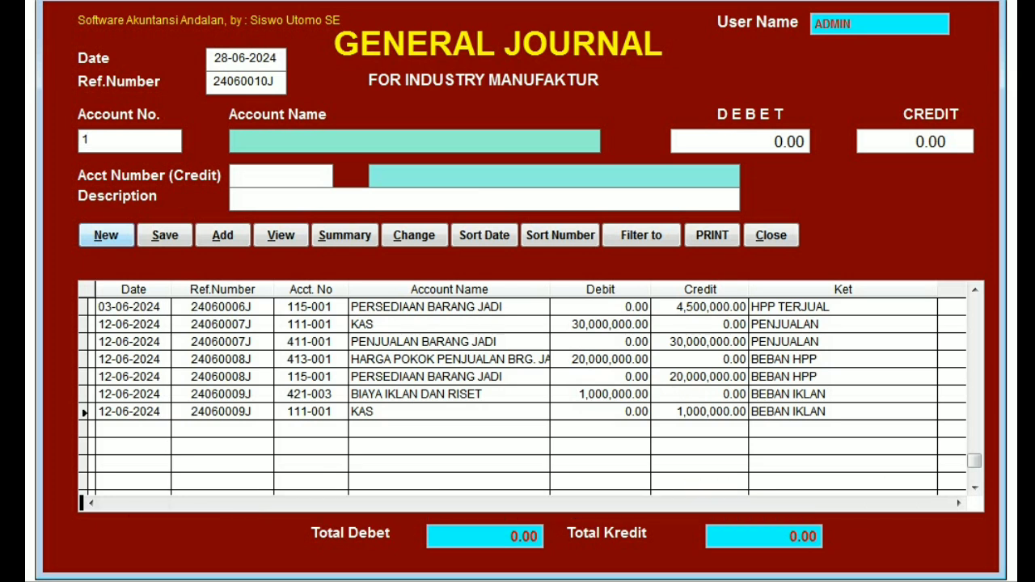
pyautogui.press('Return')
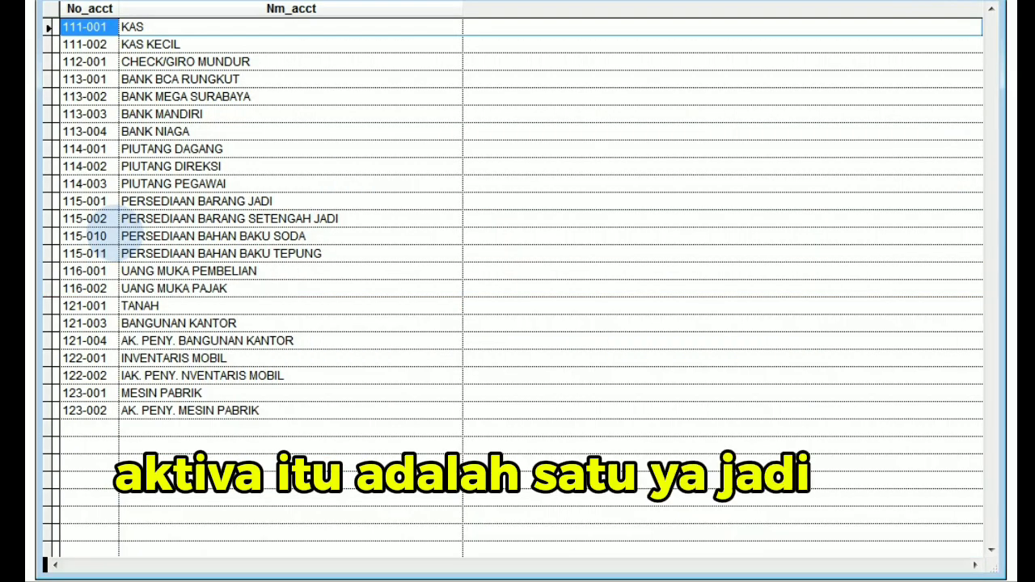
pyautogui.press('Down')
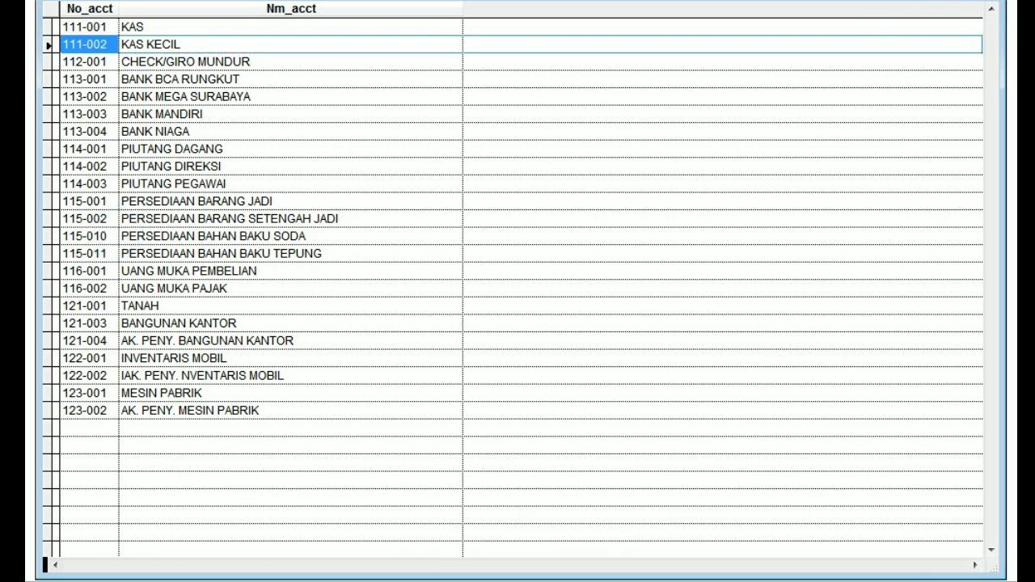
pyautogui.press('Down')
pyautogui.press('Down')
pyautogui.press('Down')
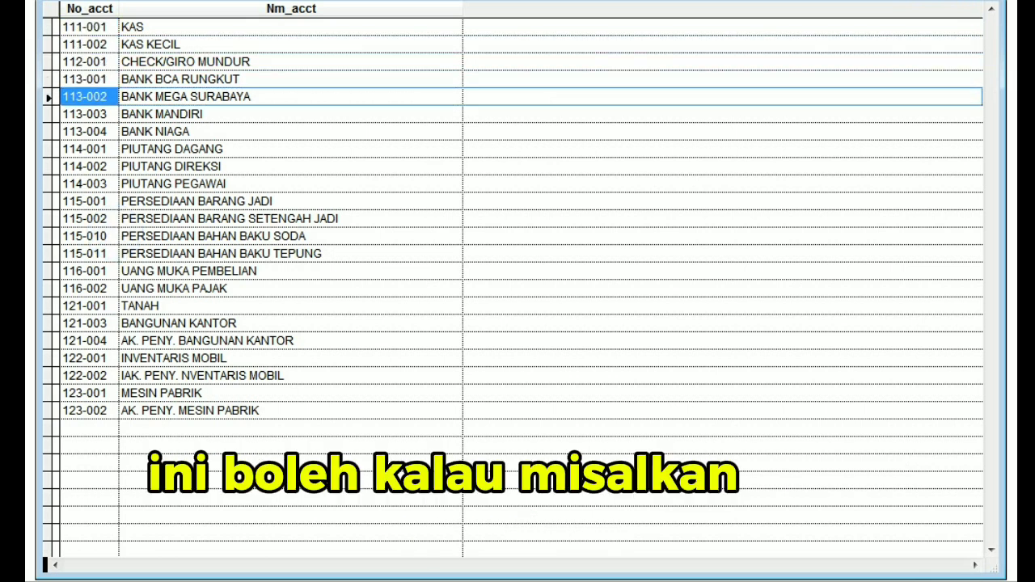
pyautogui.press('Up')
pyautogui.press('Up')
pyautogui.press('Up')
pyautogui.press('Up')
pyautogui.press('Down')
pyautogui.press('Down')
pyautogui.press('Down')
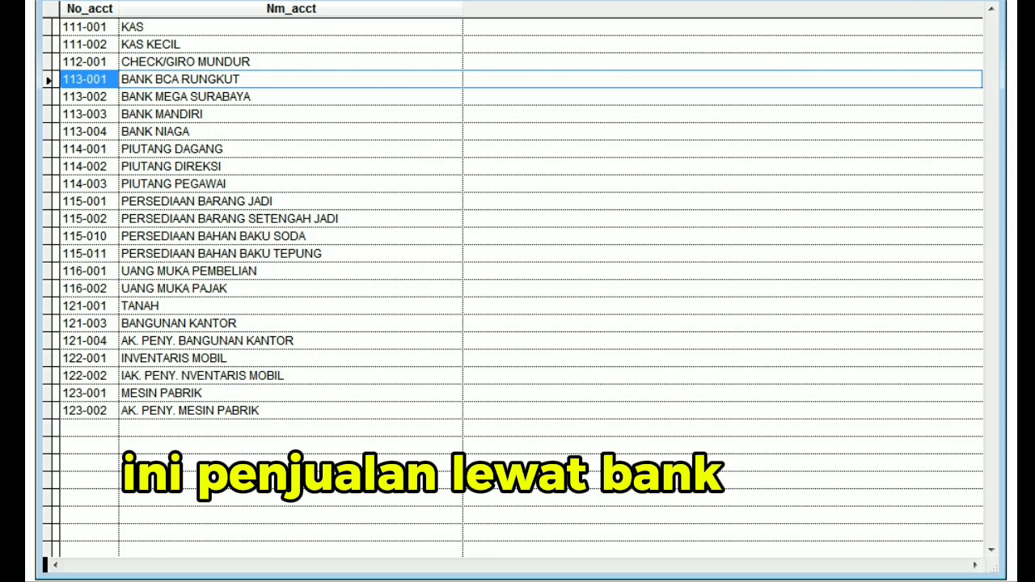
pyautogui.press('Up')
pyautogui.press('Up')
pyautogui.press('Return')
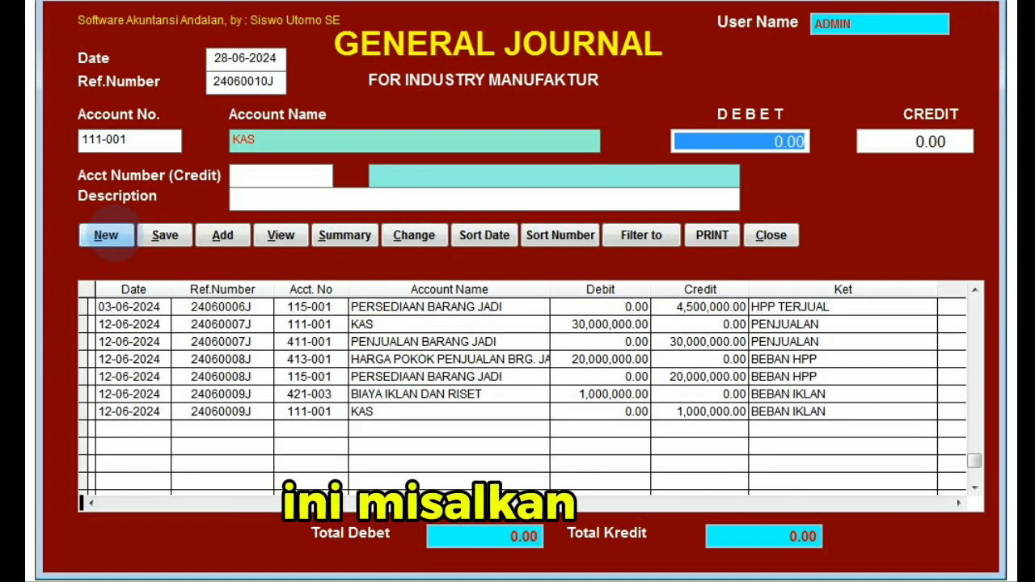
# Set the debit amount for the KAS account to 20,000,000 in the new journal entry.
pyautogui.write('2')
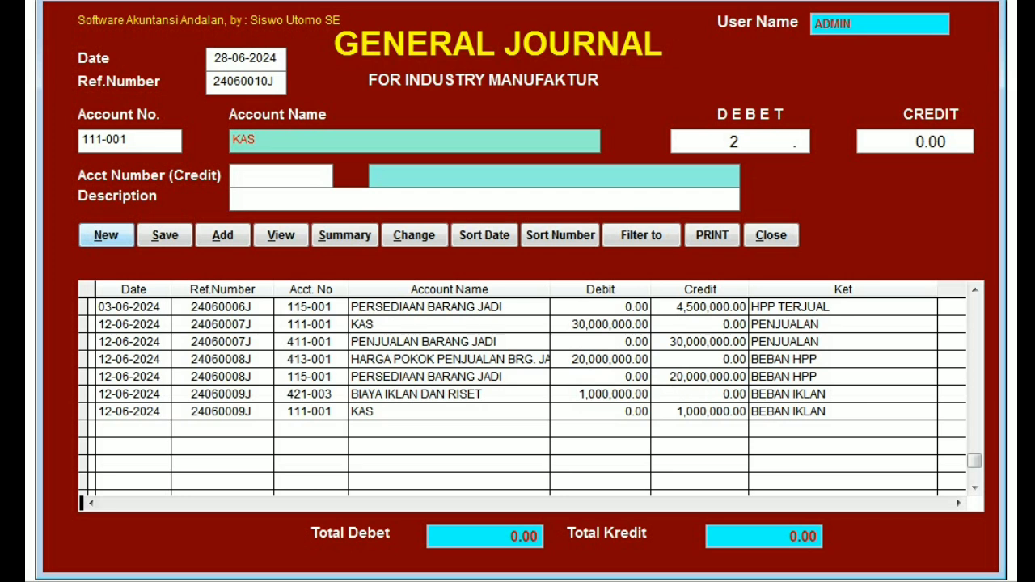
pyautogui.write('00,000,')
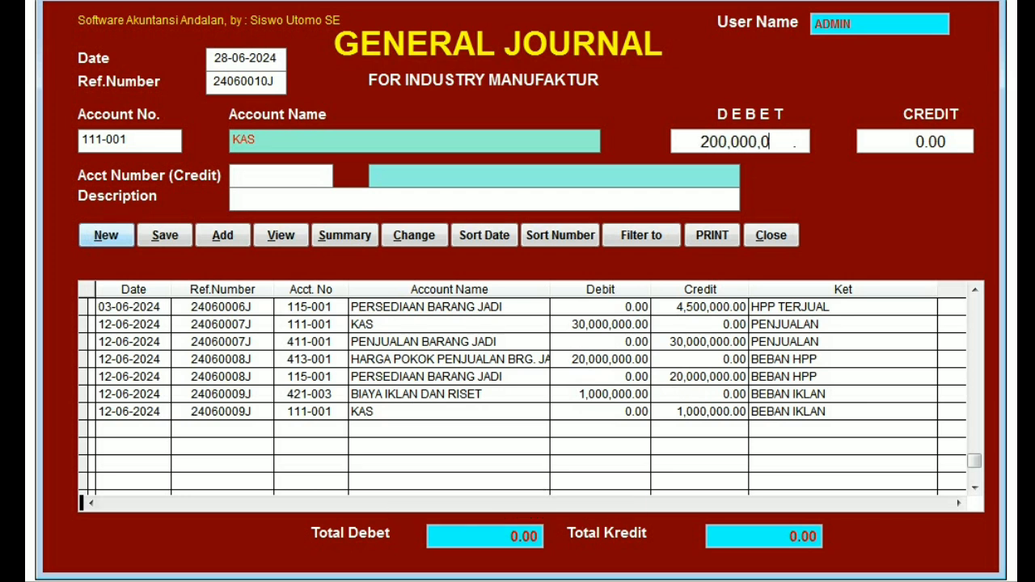
pyautogui.write('0')
pyautogui.press('Return')
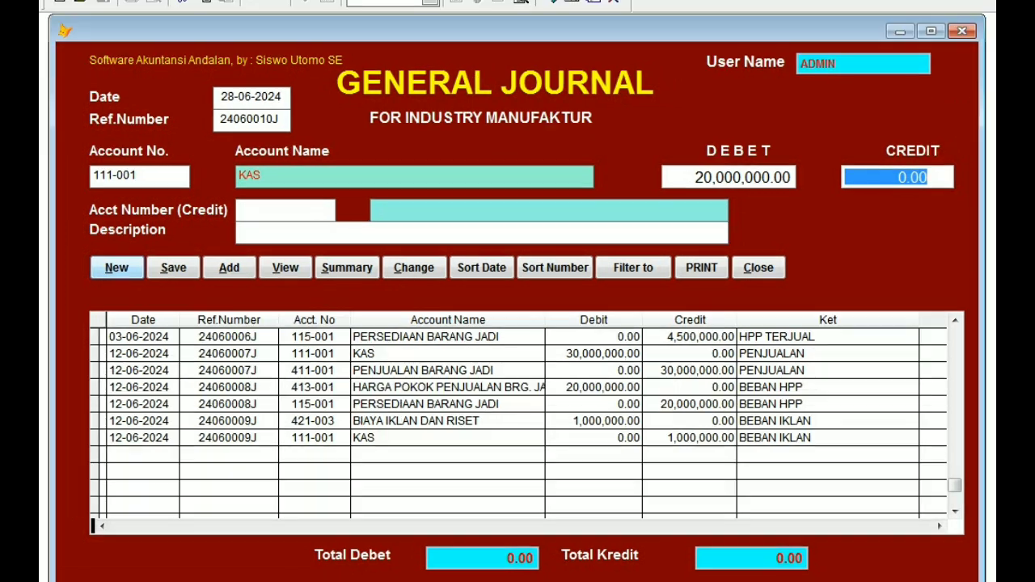
pyautogui.write('2')
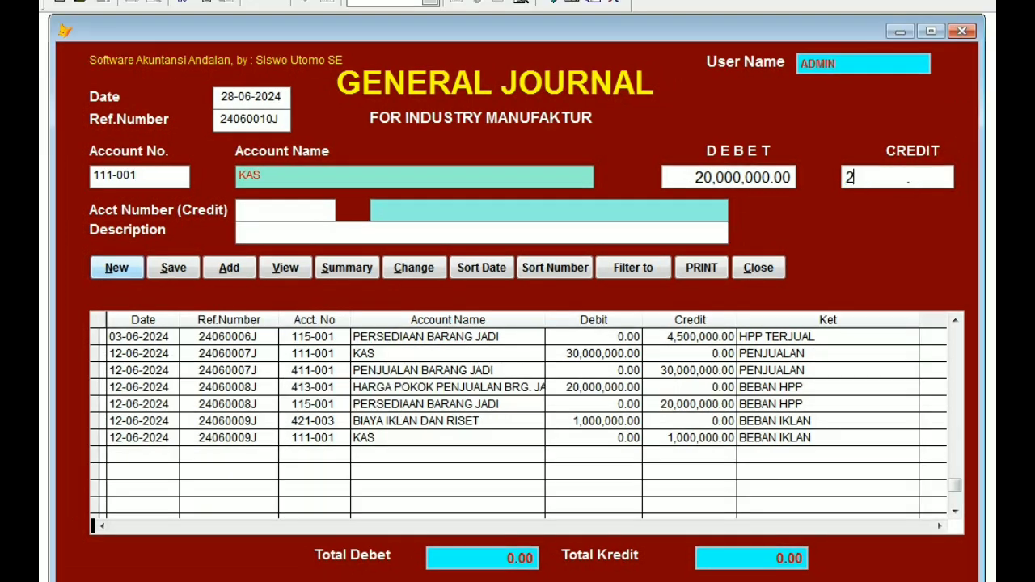
pyautogui.write('00,000,0')
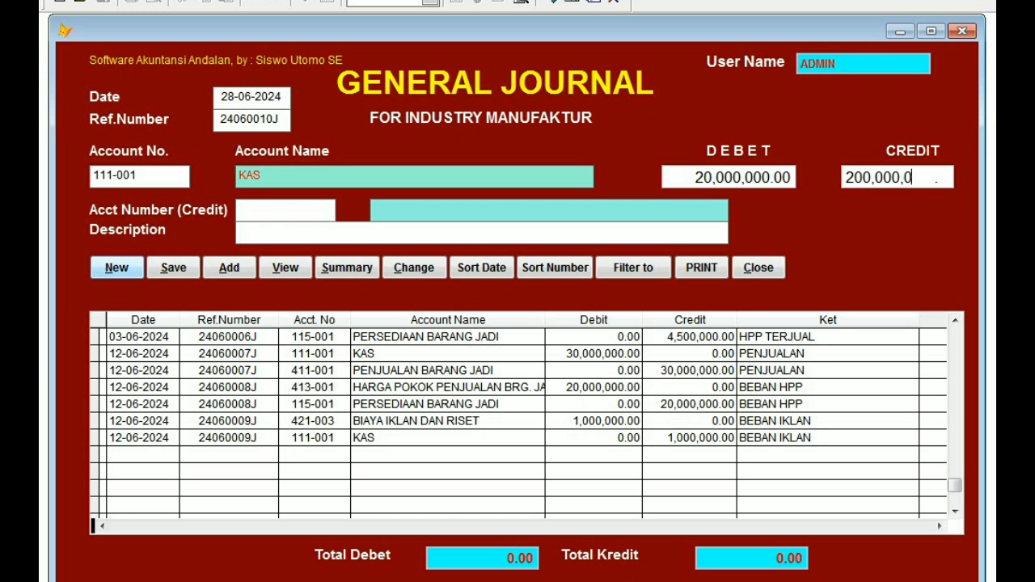
pyautogui.press('Return')
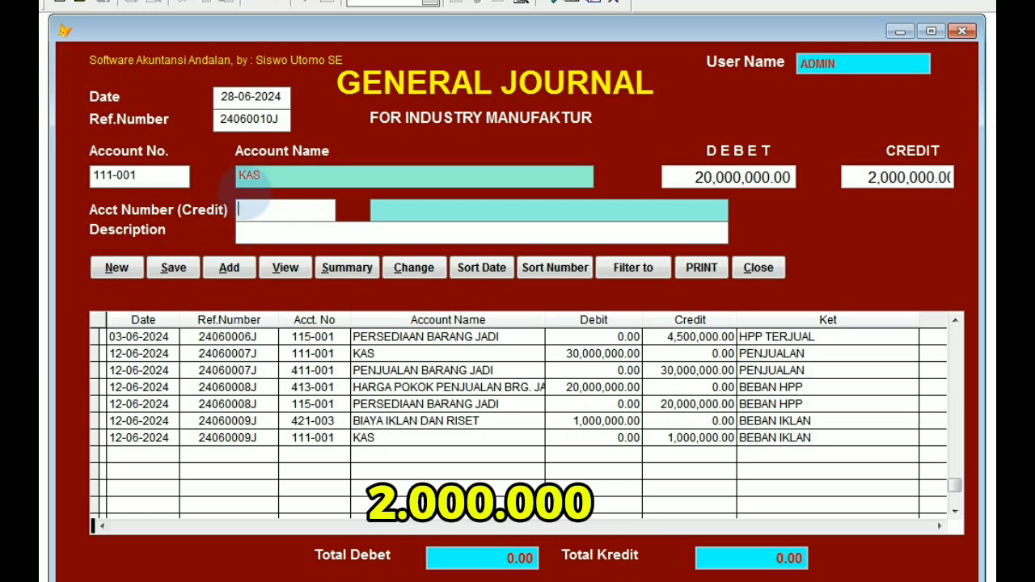
pyautogui.click(847, 172)
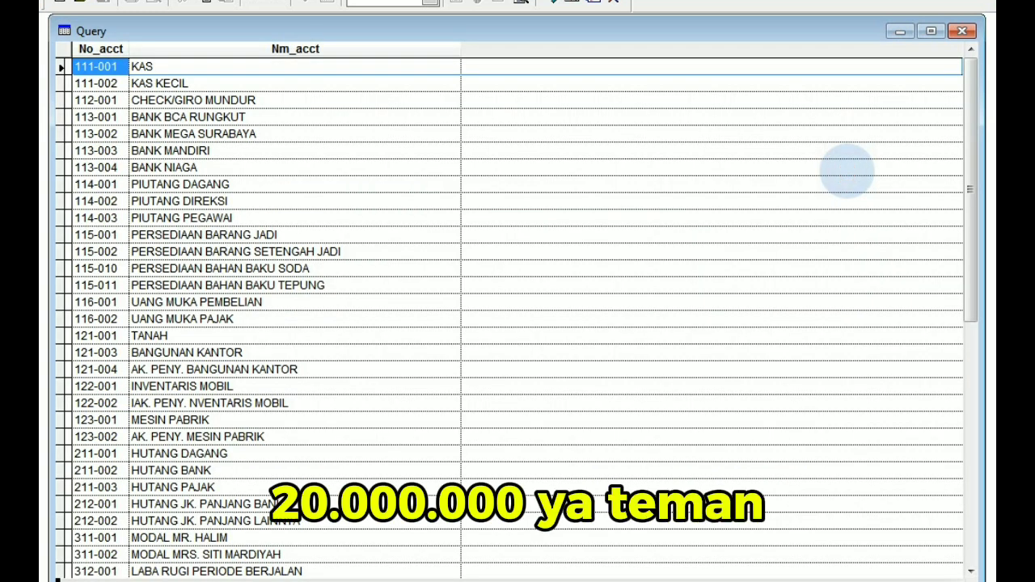
pyautogui.press('Return')
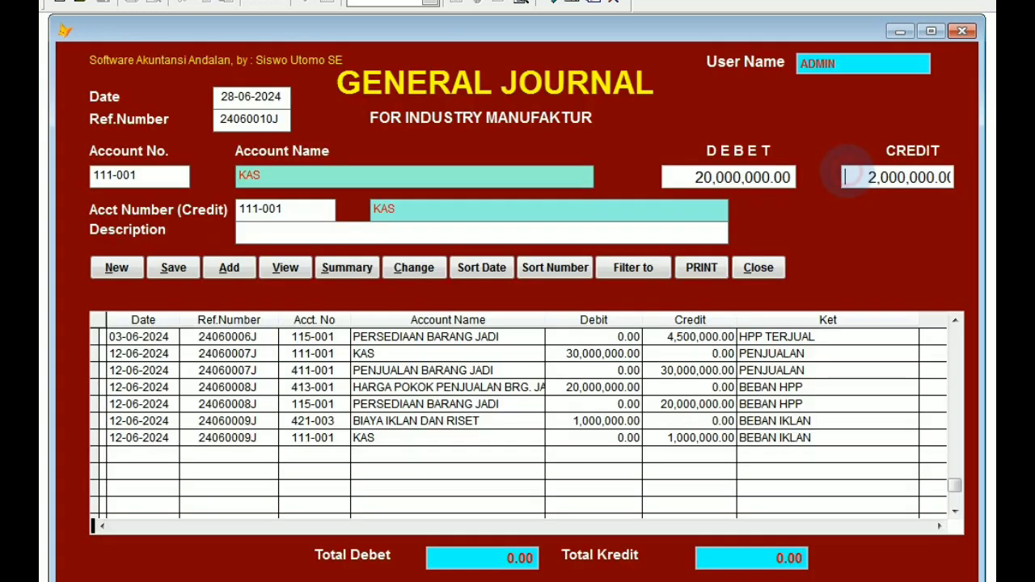
# Set the credit amount to 20,000,000 and choose 411-001 PENJUALAN BARANG JADI from the accounts starting with 4 as the credit account.
pyautogui.write('200,00')
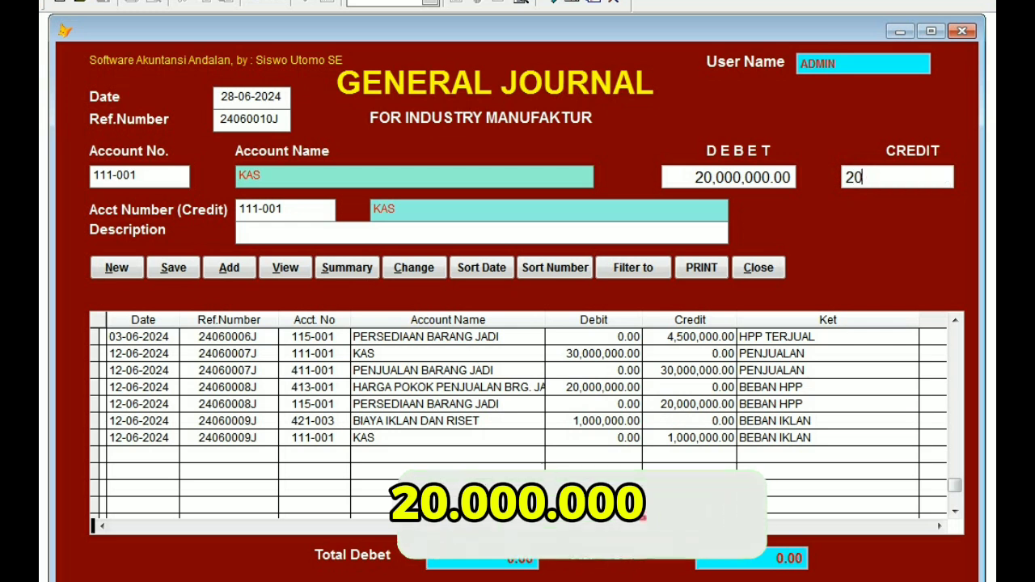
pyautogui.write('0')
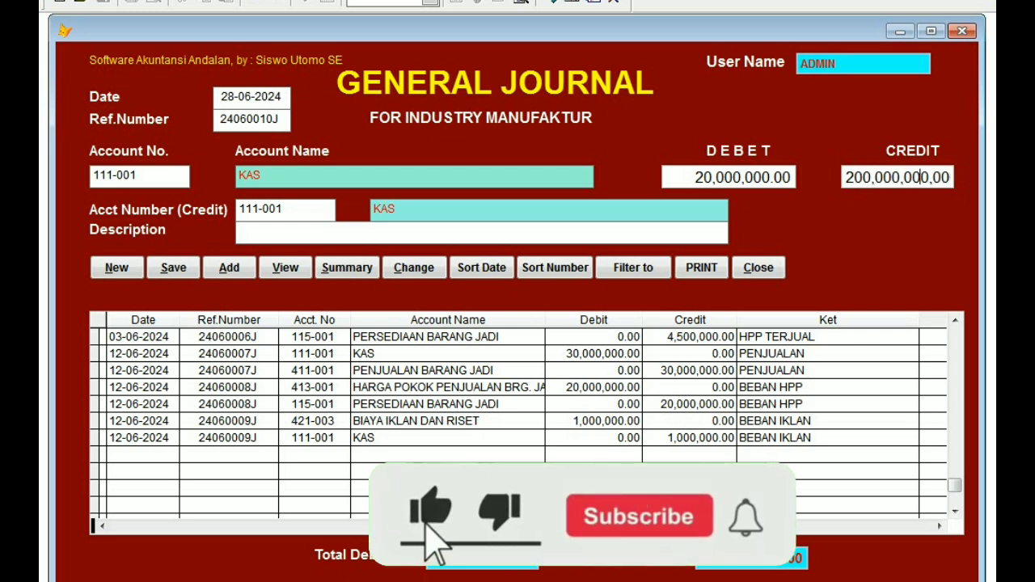
pyautogui.press('Return')
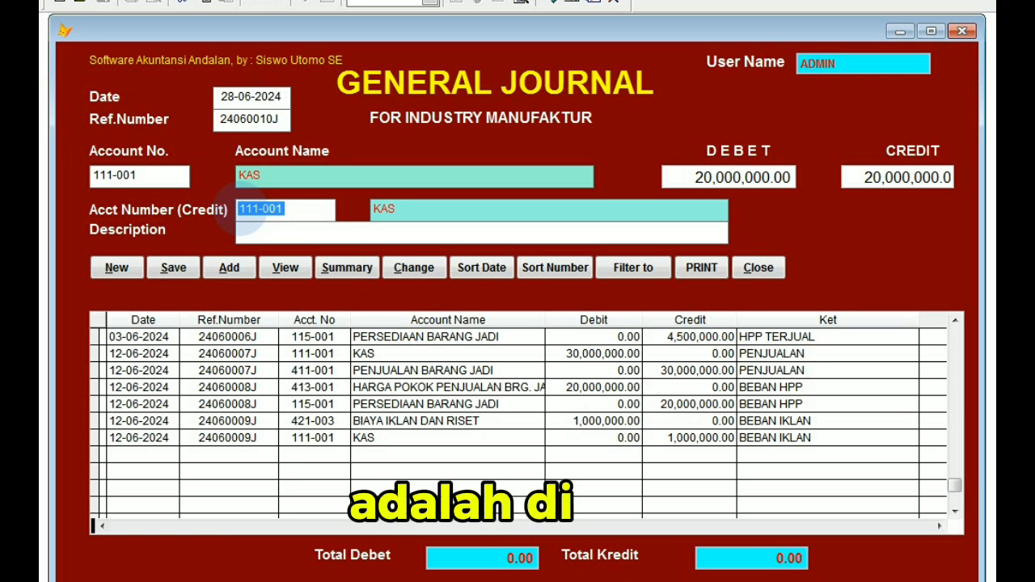
pyautogui.write('4')
pyautogui.press('Return')
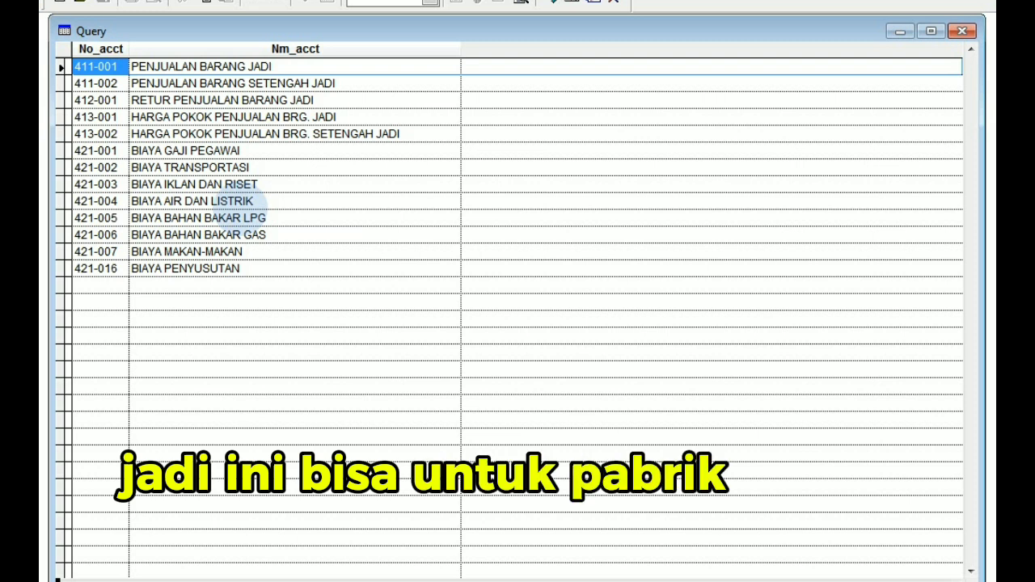
pyautogui.press('Down')
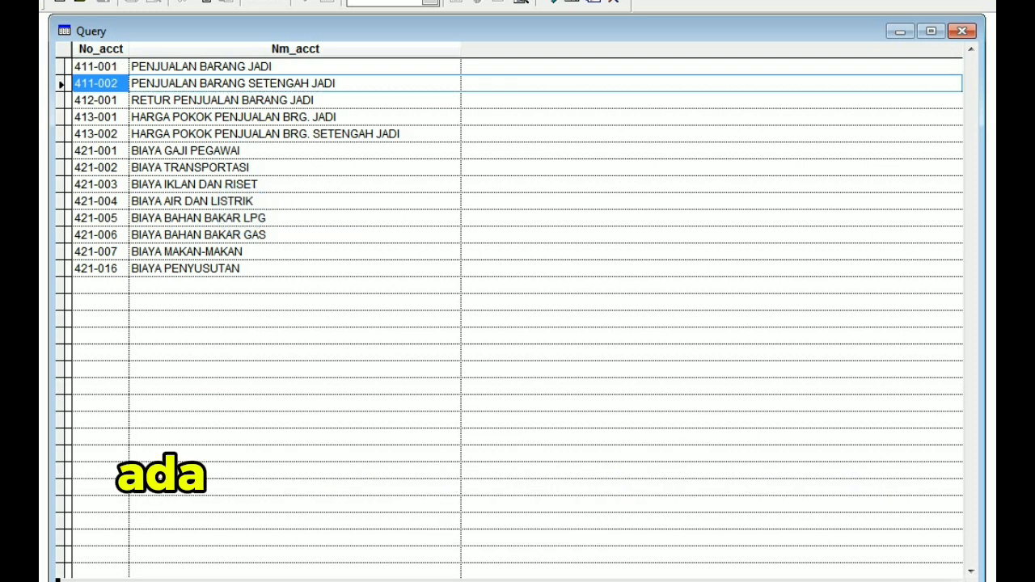
pyautogui.press('Up')
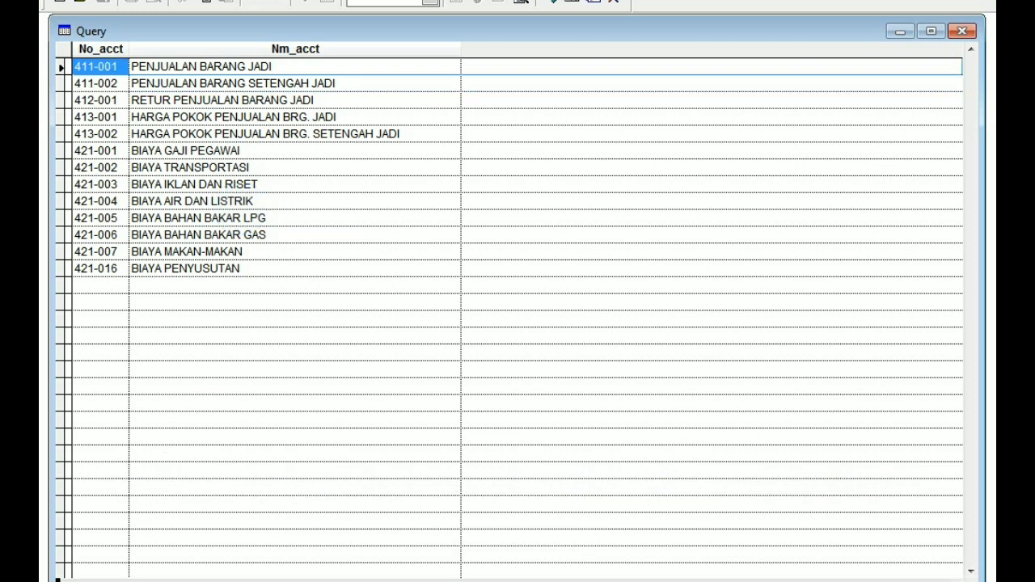
pyautogui.press('Return')
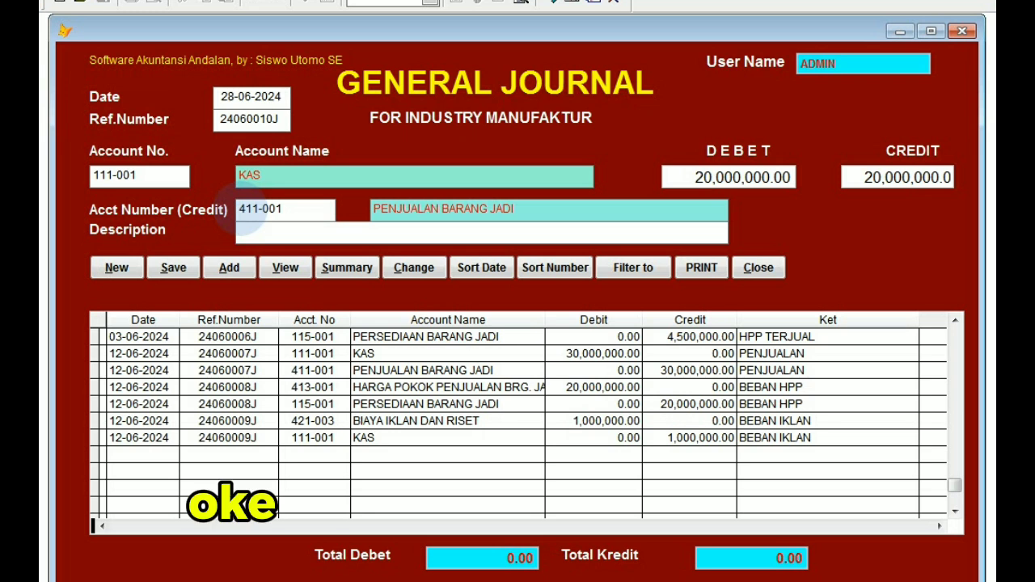
# Describe the journal entry as PENJUALAN, save it, and show both of its posted lines in the journal list.
pyautogui.write('PE')
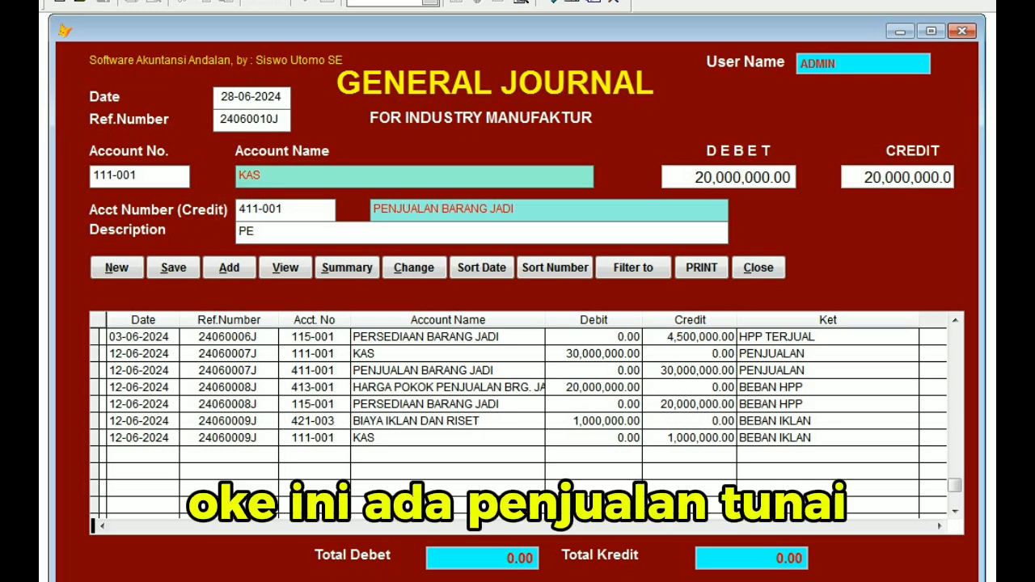
pyautogui.write('NJUALAN')
pyautogui.press('Return')
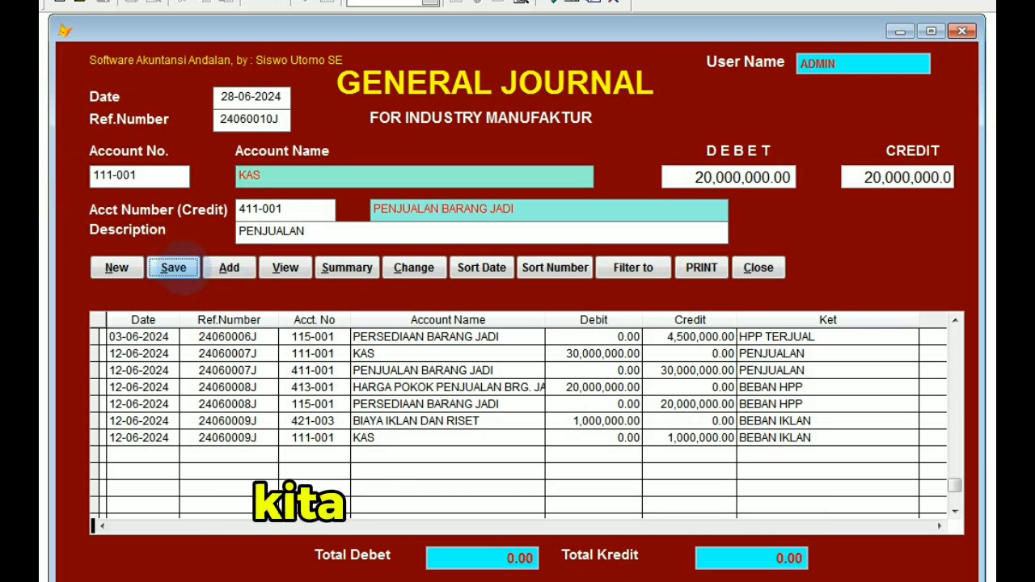
pyautogui.click(183, 267)
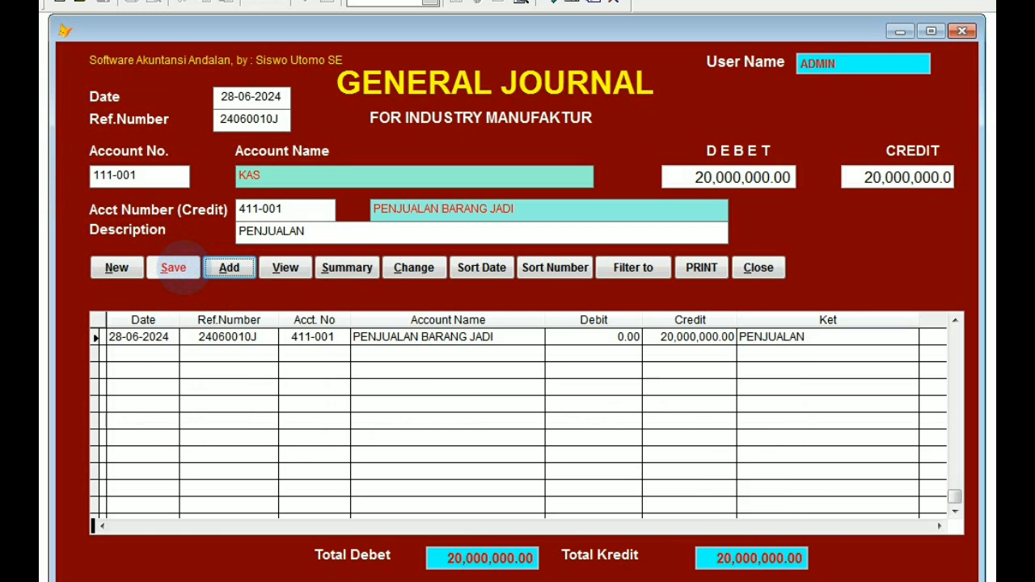
pyautogui.click(954, 321)
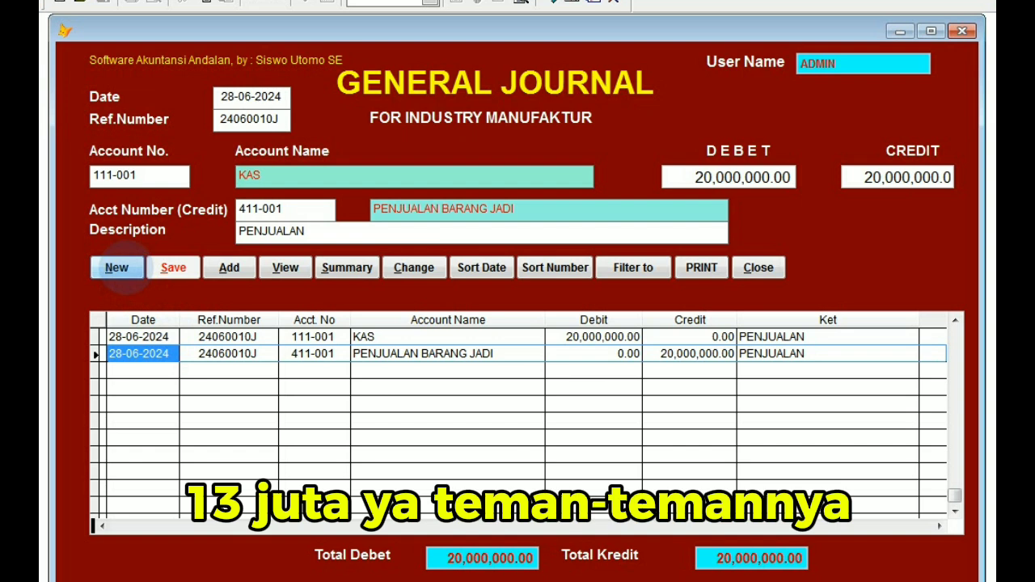
# Start another journal entry with the proposed reference number and choose 413-001 HARGA POKOK PENJUALAN BRG. JADI as the debit account.
pyautogui.click(125, 271)
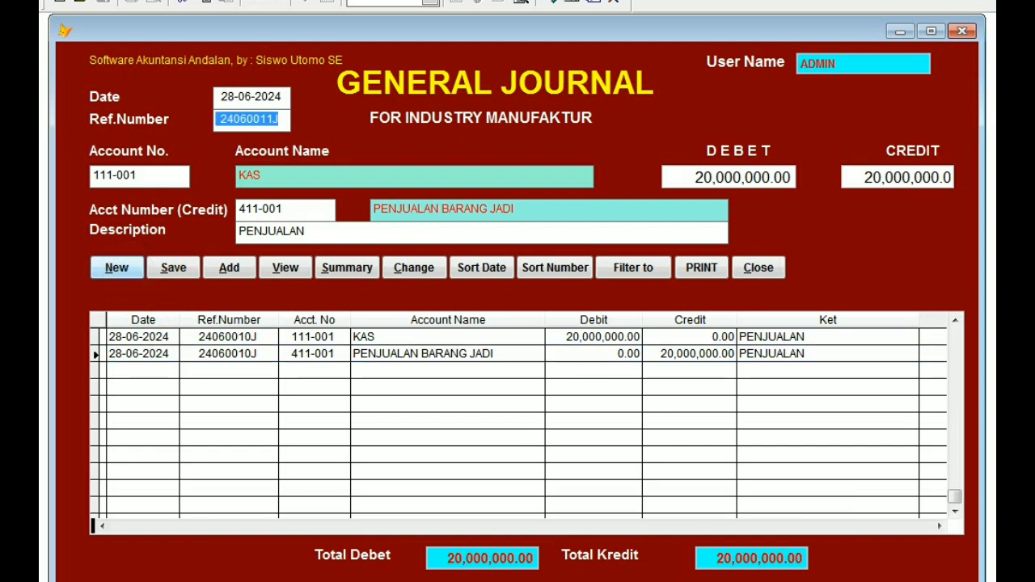
pyautogui.press('Return')
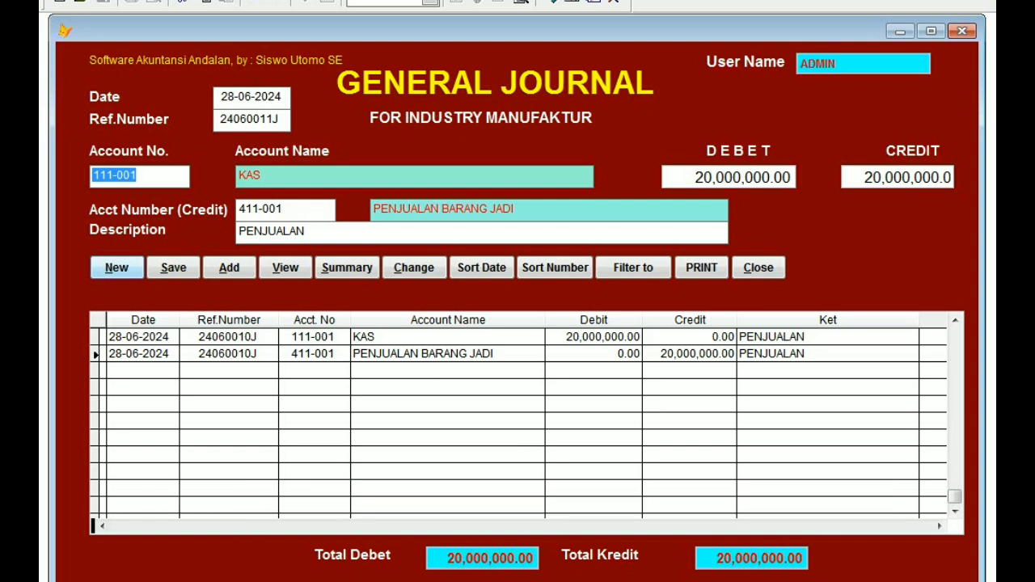
pyautogui.write('4')
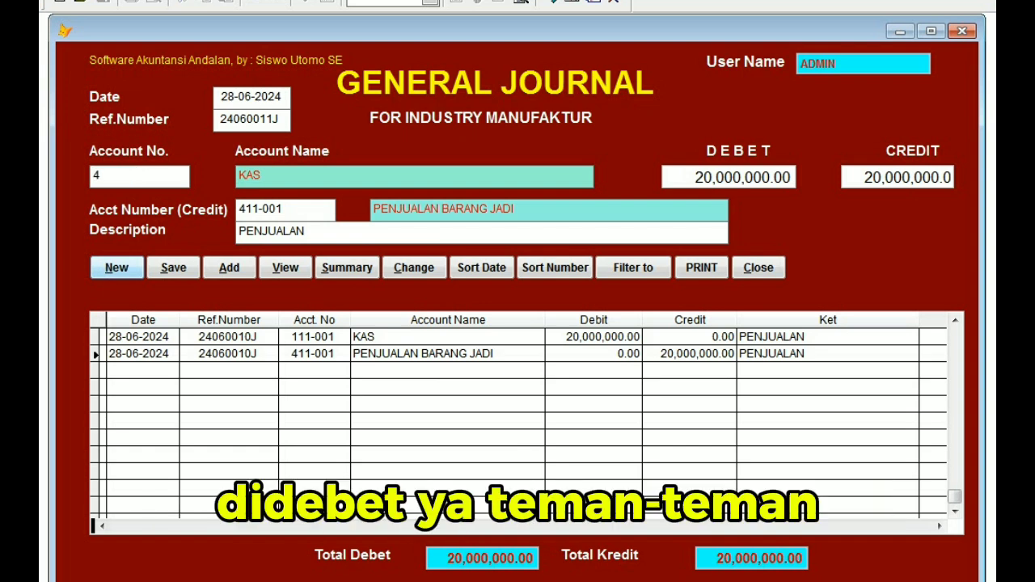
pyautogui.press('Return')
pyautogui.press('Down')
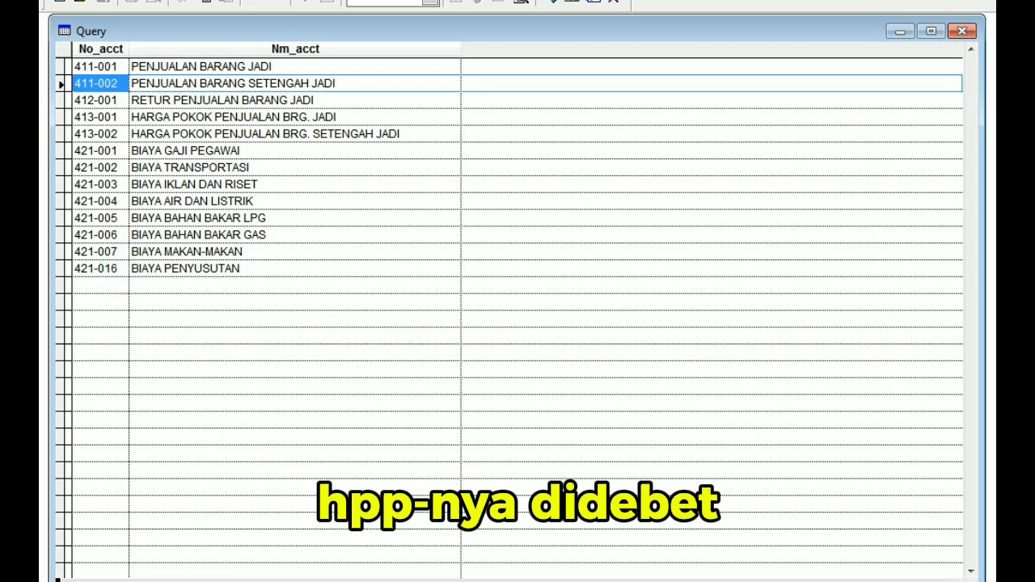
pyautogui.press('Down')
pyautogui.press('Down')
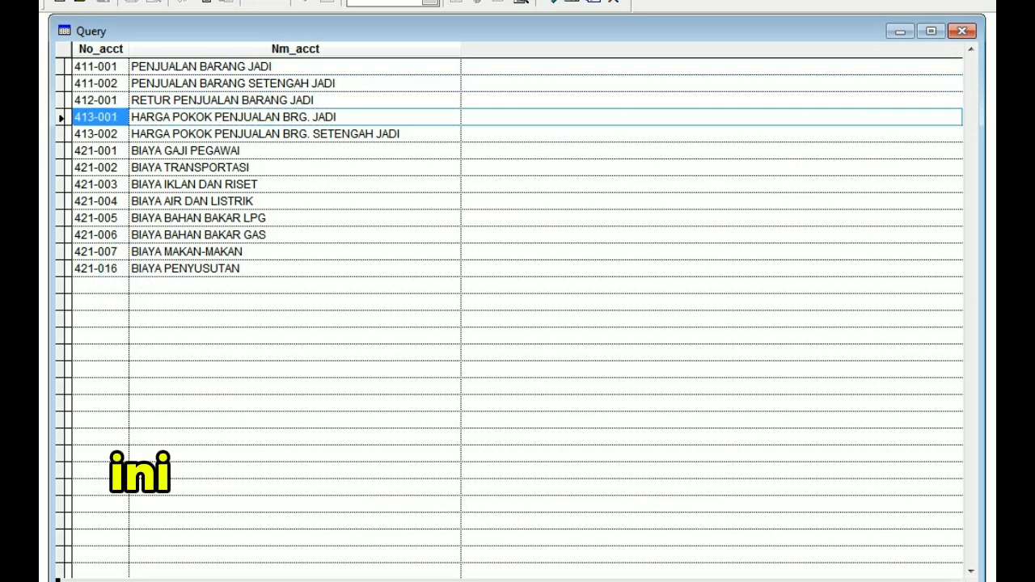
pyautogui.press('Return')
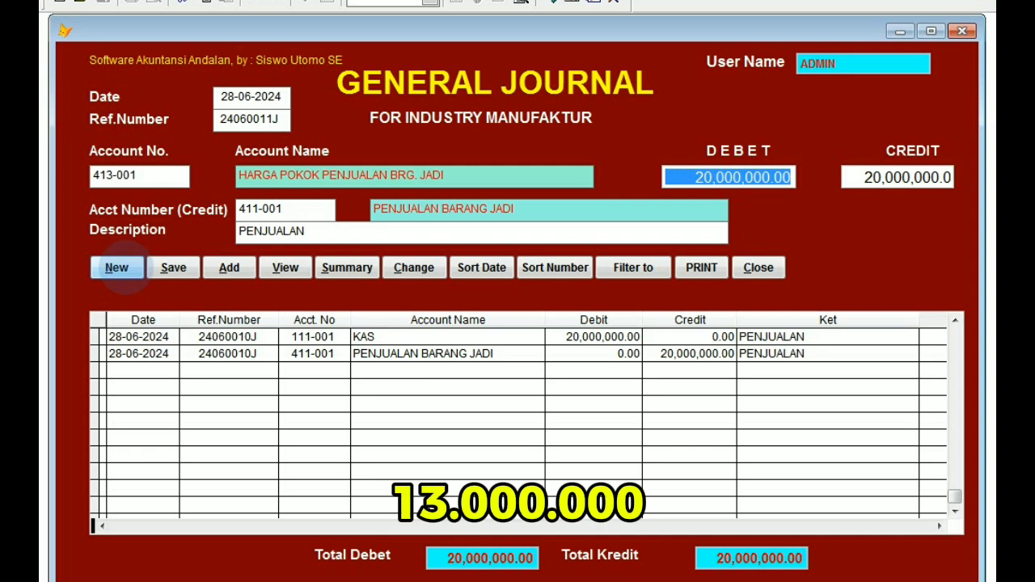
# Set both the debit and the credit amount of the cost-of-goods-sold entry to 13,000,000.
pyautogui.write('130,000,00')
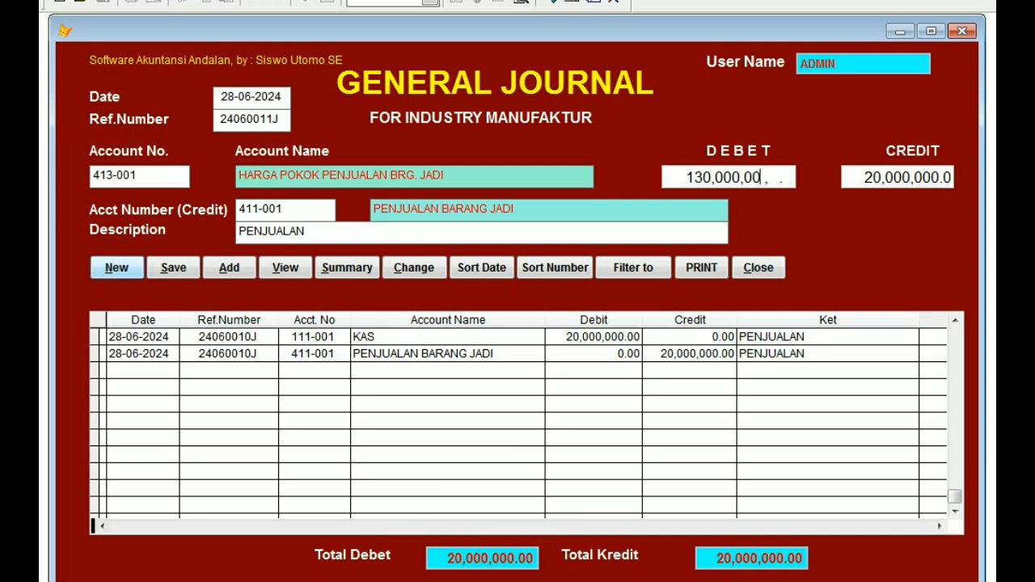
pyautogui.press('Return')
pyautogui.write('13')
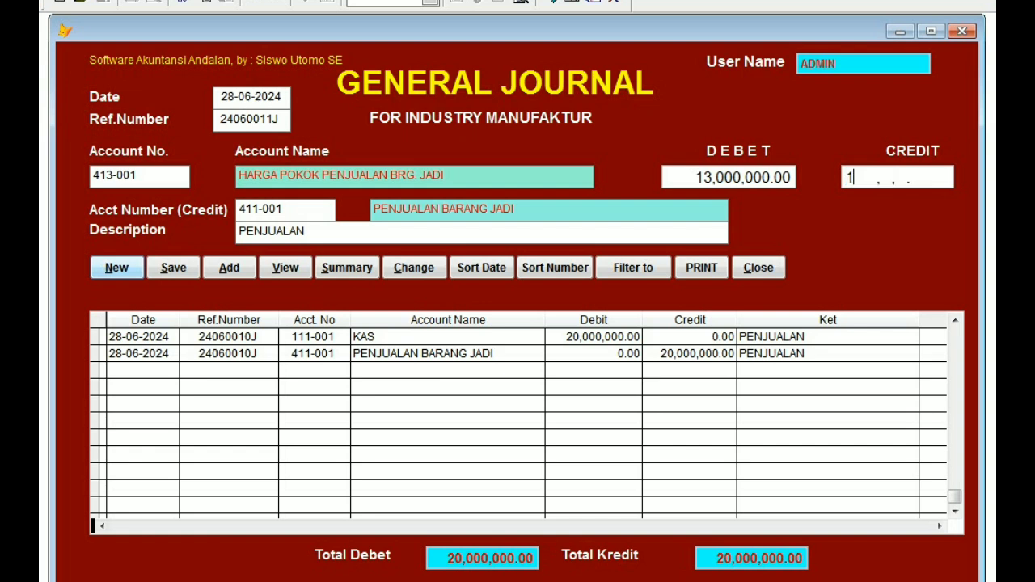
pyautogui.write('0,000,00')
pyautogui.press('Return')
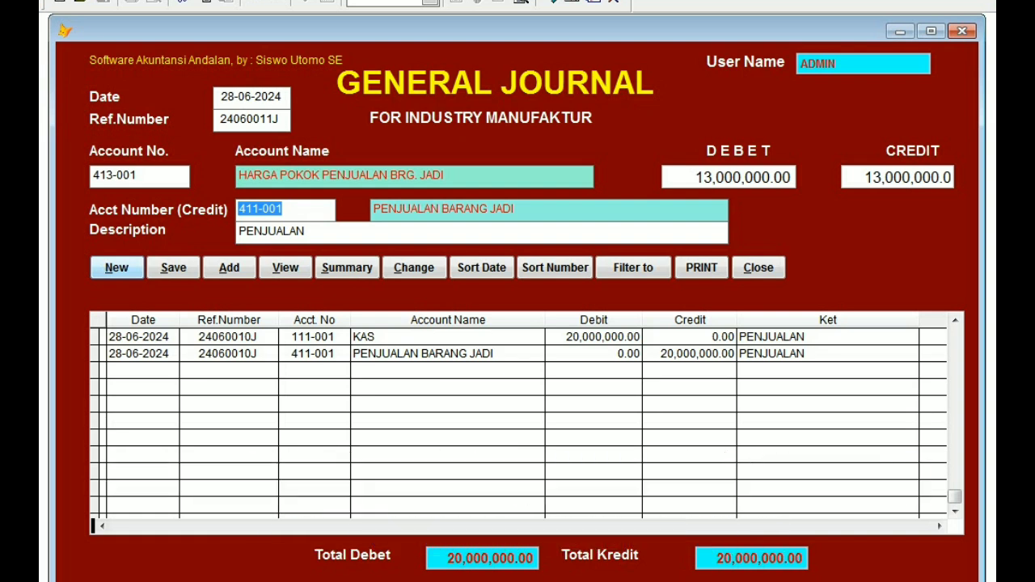
# Look up the accounts starting with 1 and choose 115-001 PERSEDIAAN BARANG JADI as the credit account.
pyautogui.write('1')
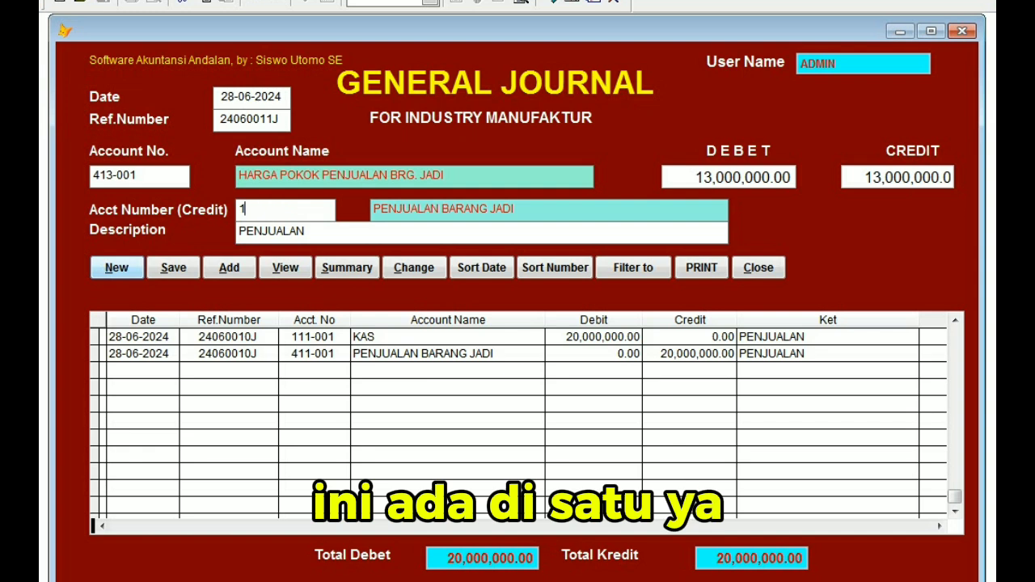
pyautogui.press('Return')
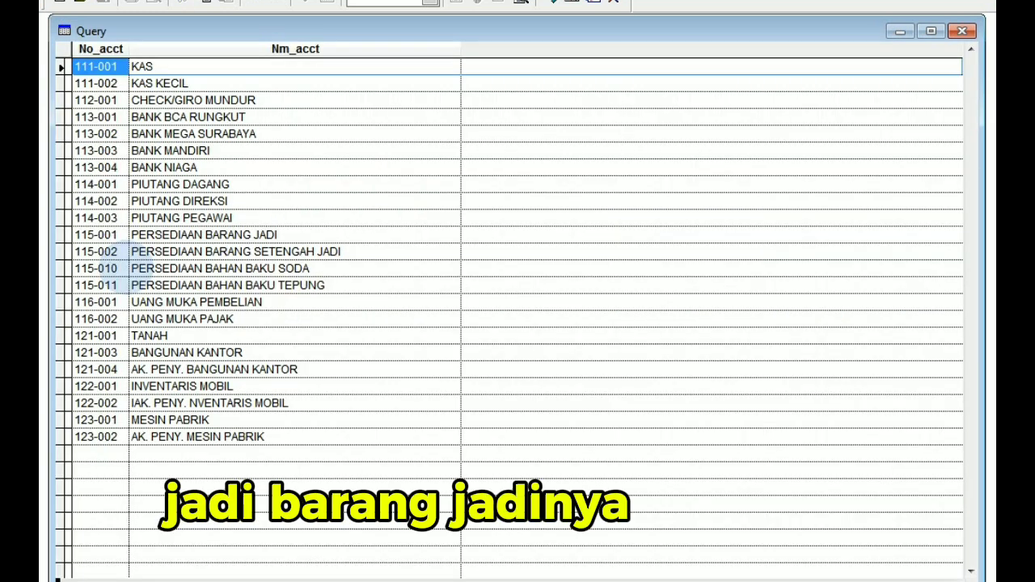
pyautogui.click(291, 233)
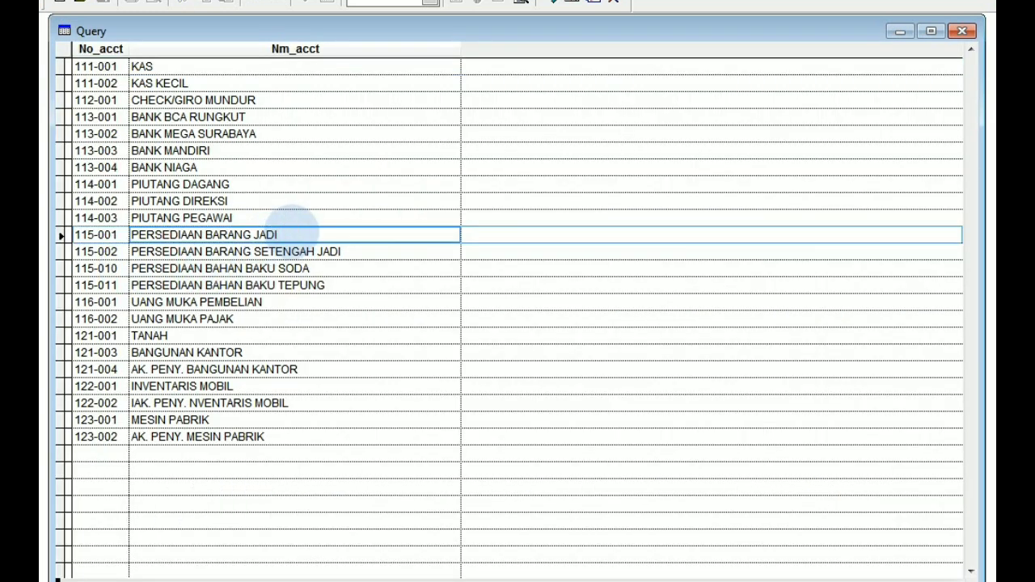
pyautogui.press('Return')
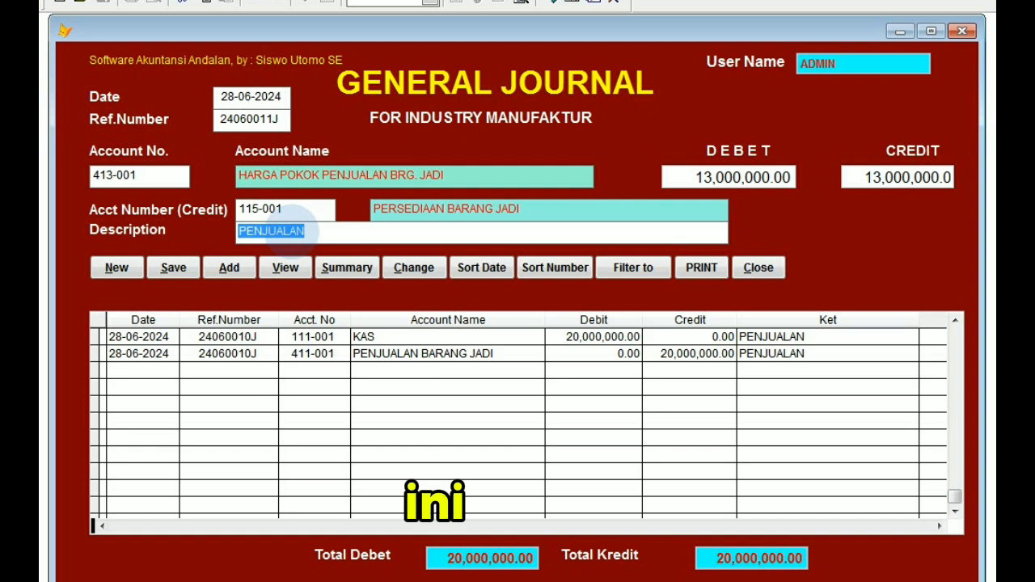
# Replace the entry's description with BEBAN HPP and save the journal entry.
pyautogui.write('BEBAN HPP')
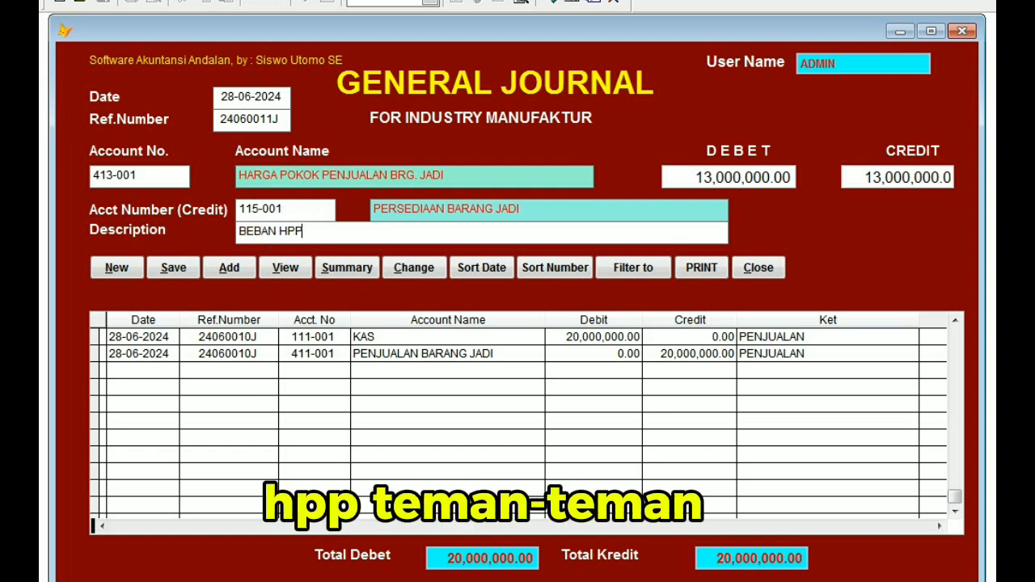
pyautogui.press('Return')
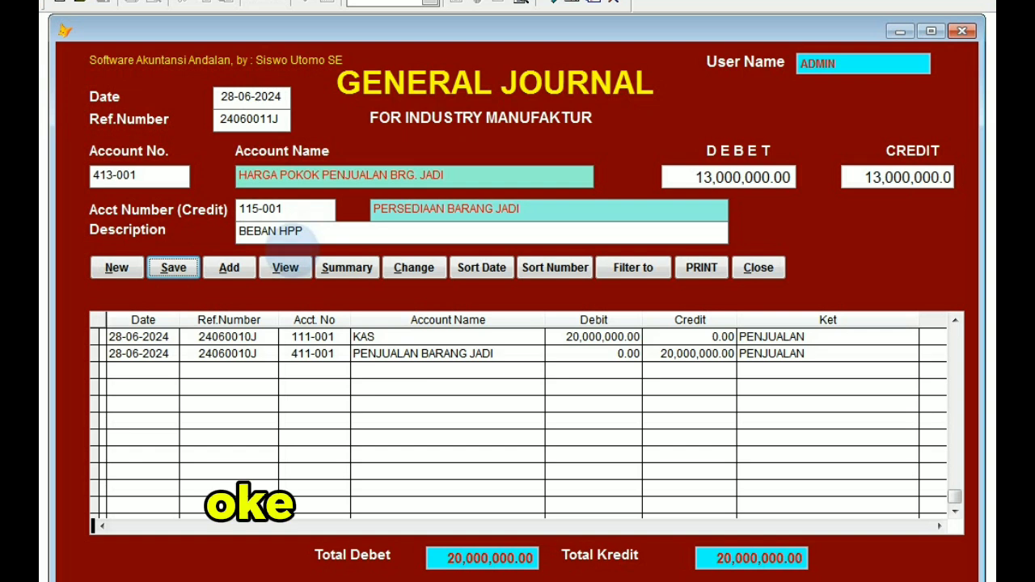
pyautogui.press('Return')
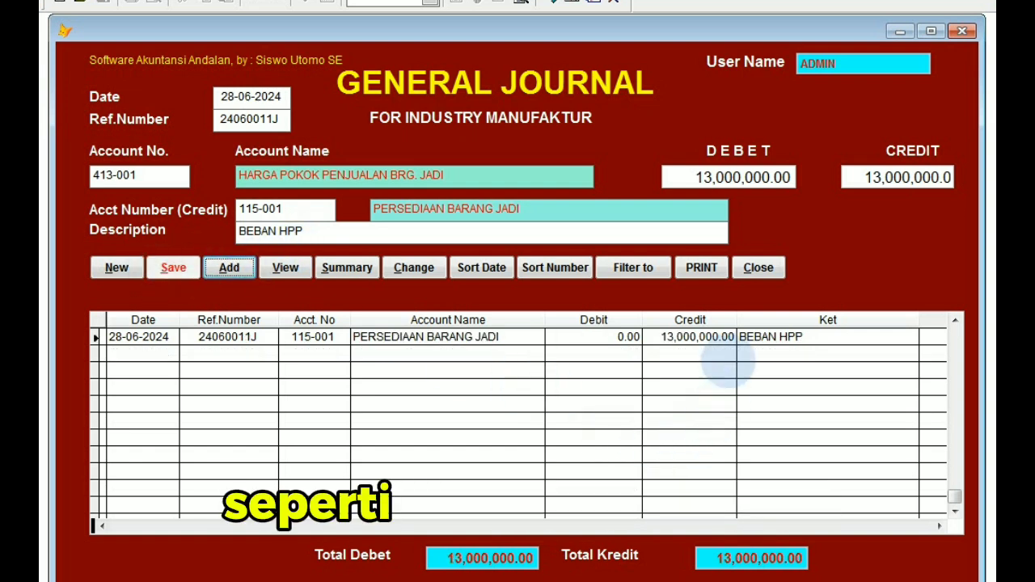
# Close the general journal with the saved cost-of-goods-sold entry, reopen the daily journal and start a new entry with the proposed date and reference number.
pyautogui.click(954, 320)
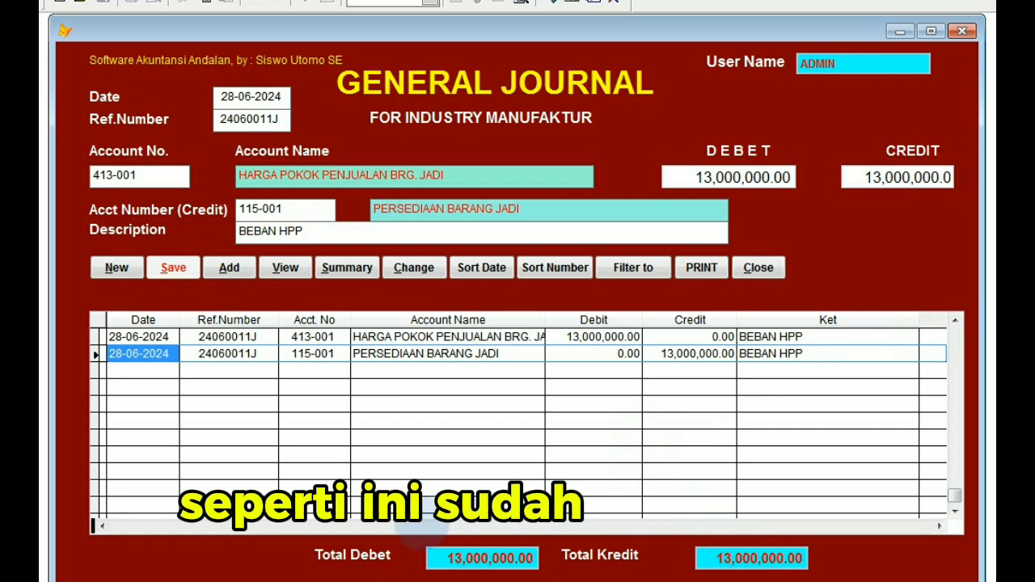
pyautogui.click(758, 268)
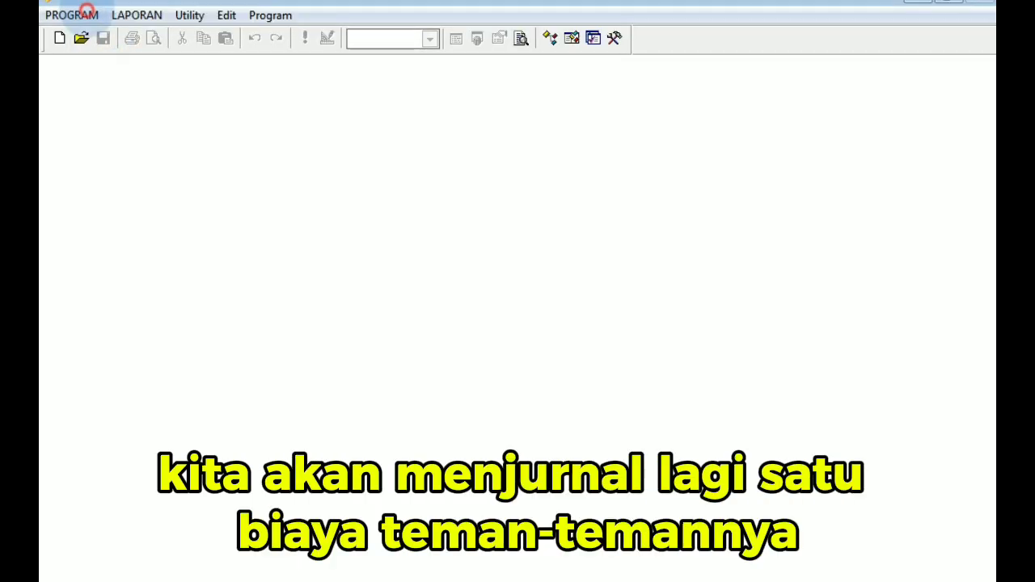
pyautogui.click(71, 15)
pyautogui.click(90, 34)
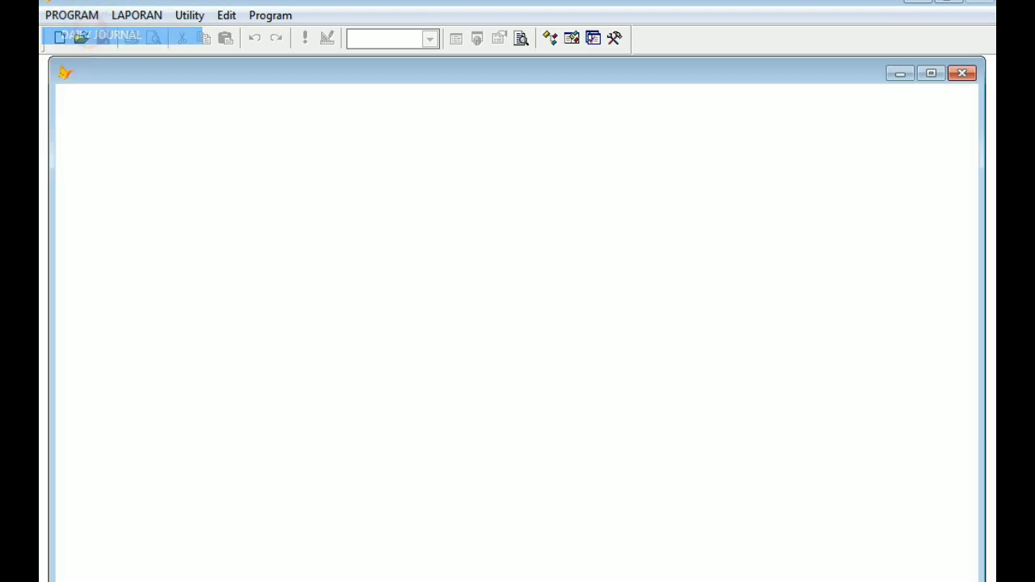
pyautogui.click(117, 309)
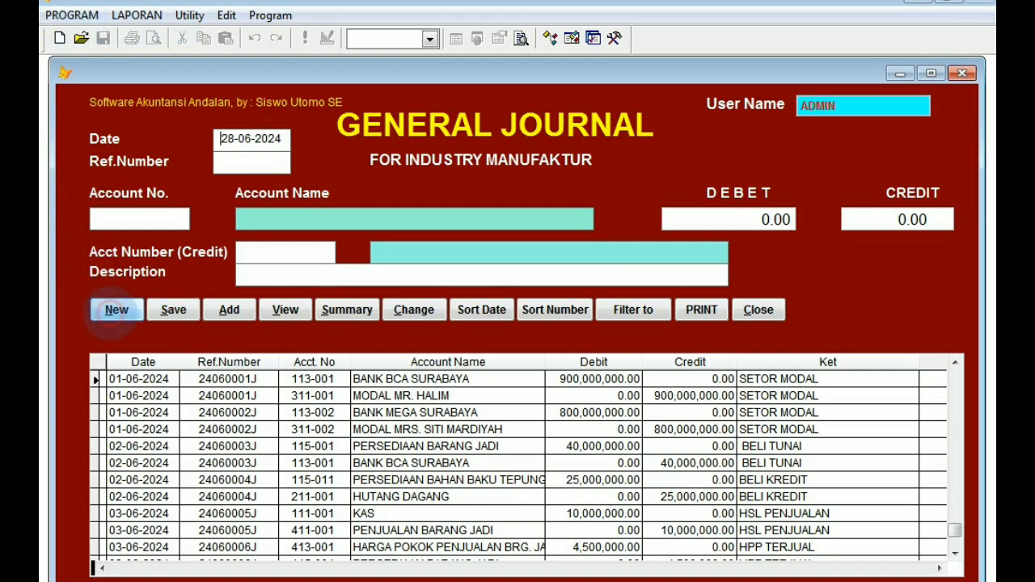
pyautogui.press('Return')
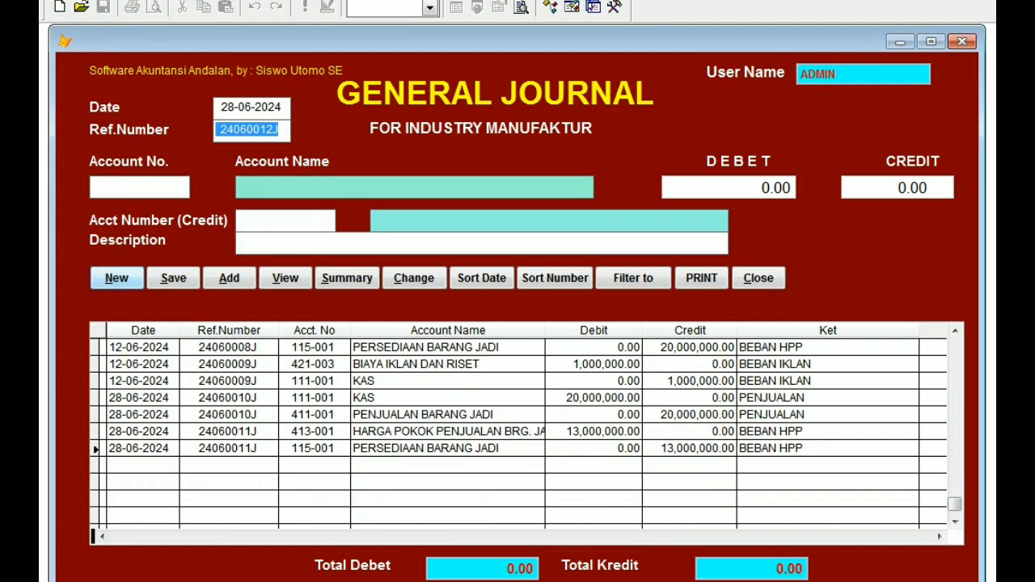
pyautogui.press('Return')
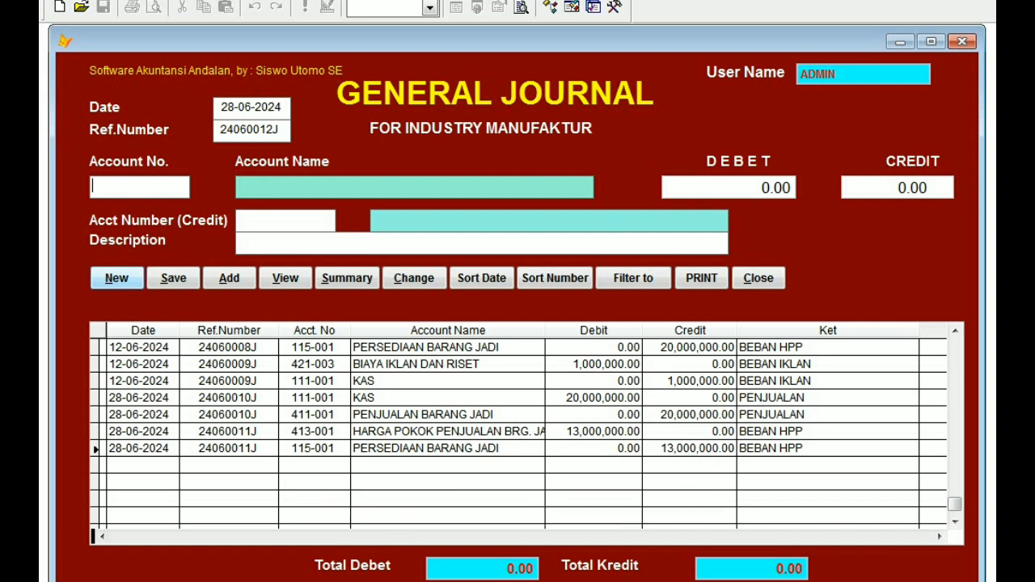
# Look up the accounts starting with 4 and choose 421-005 BIAYA BAHAN BAKAR LPG as the debit account.
pyautogui.write('4')
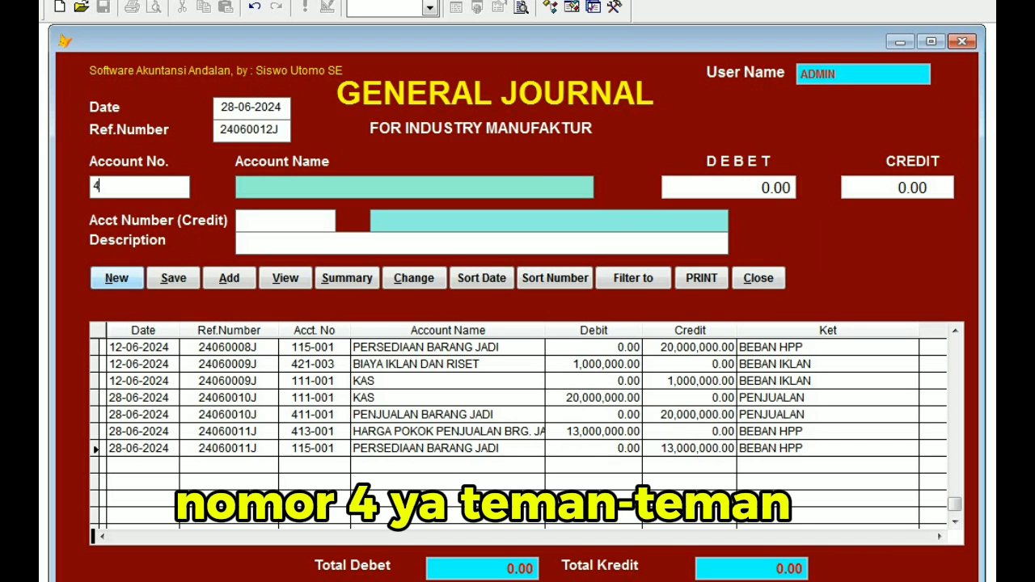
pyautogui.press('Return')
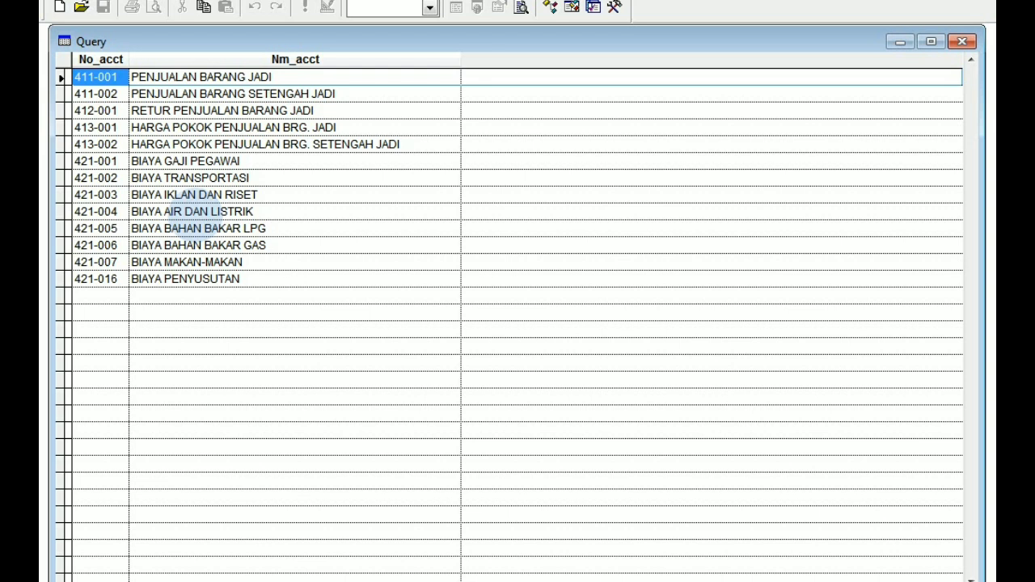
pyautogui.click(194, 211)
pyautogui.click(192, 229)
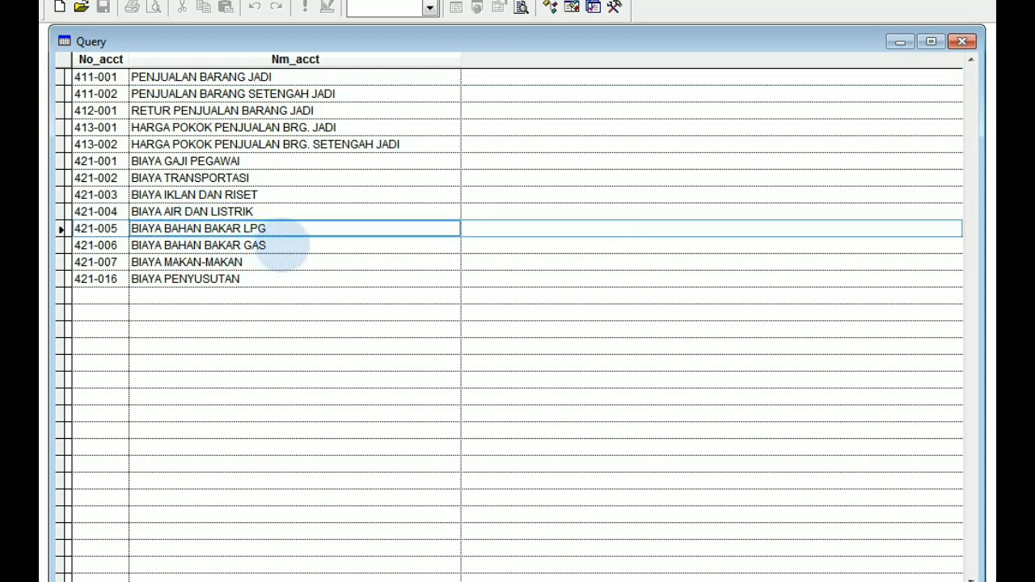
pyautogui.press('Escape')
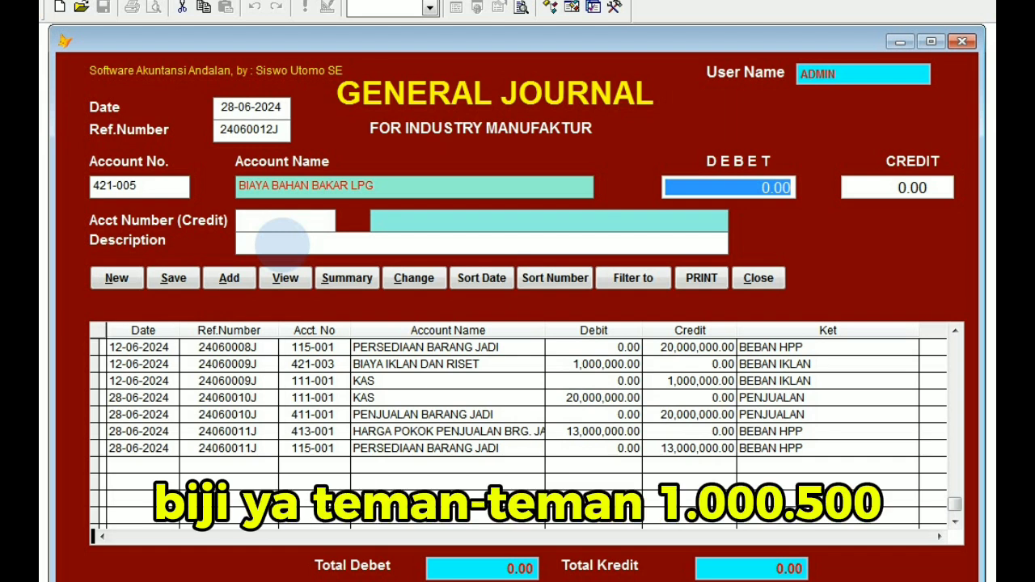
# Set both the debit and the credit amount of the LPG fuel expense entry to 1,500,000.
pyautogui.write('1,5')
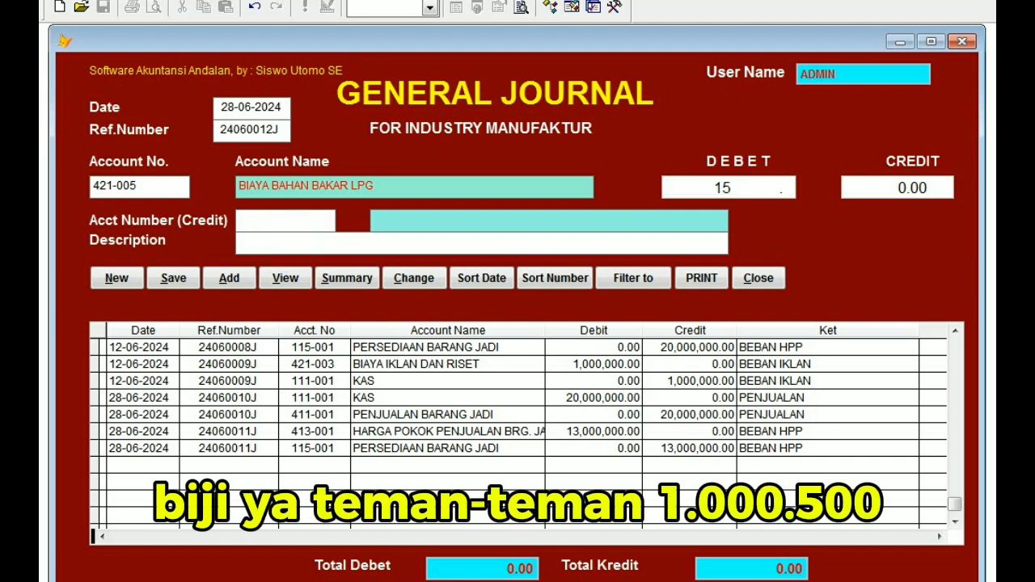
pyautogui.write('00,000')
pyautogui.press('Return')
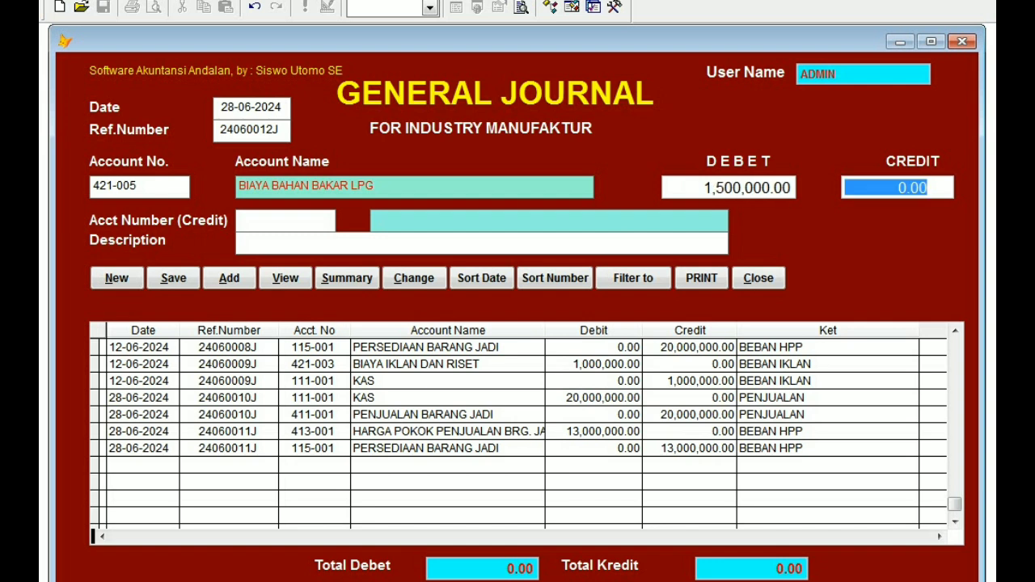
pyautogui.write('1')
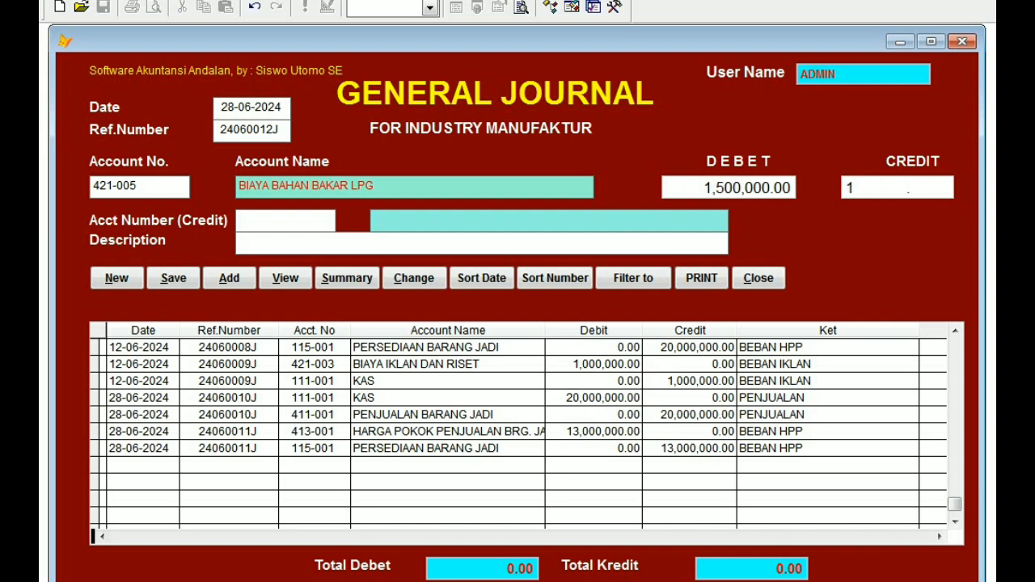
pyautogui.write(',500,000')
pyautogui.press('Return')
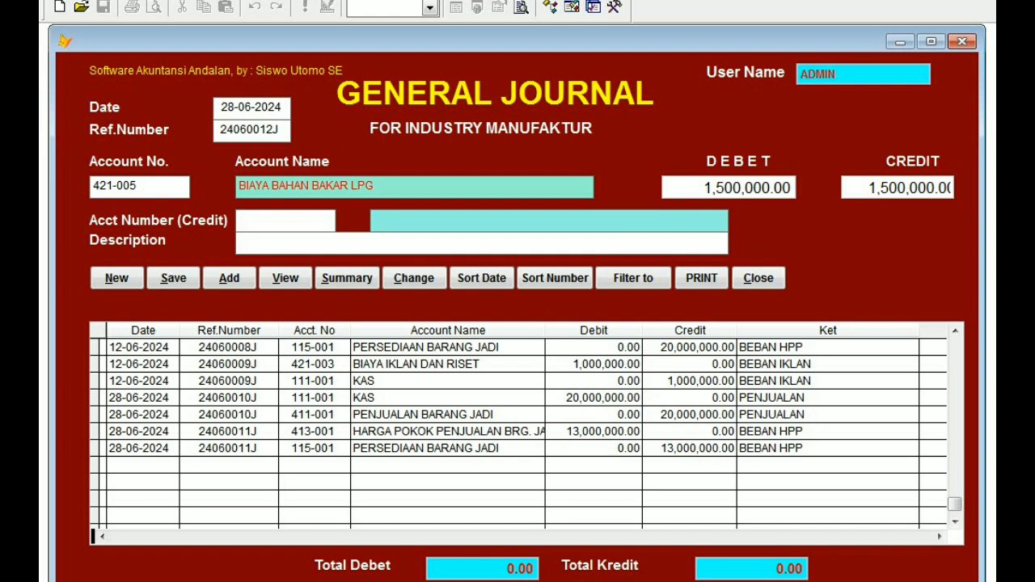
# Look up the accounts starting with 1 and choose 113-001 BANK BCA RUNGKUT as the credit account.
pyautogui.write('1')
pyautogui.press('Return')
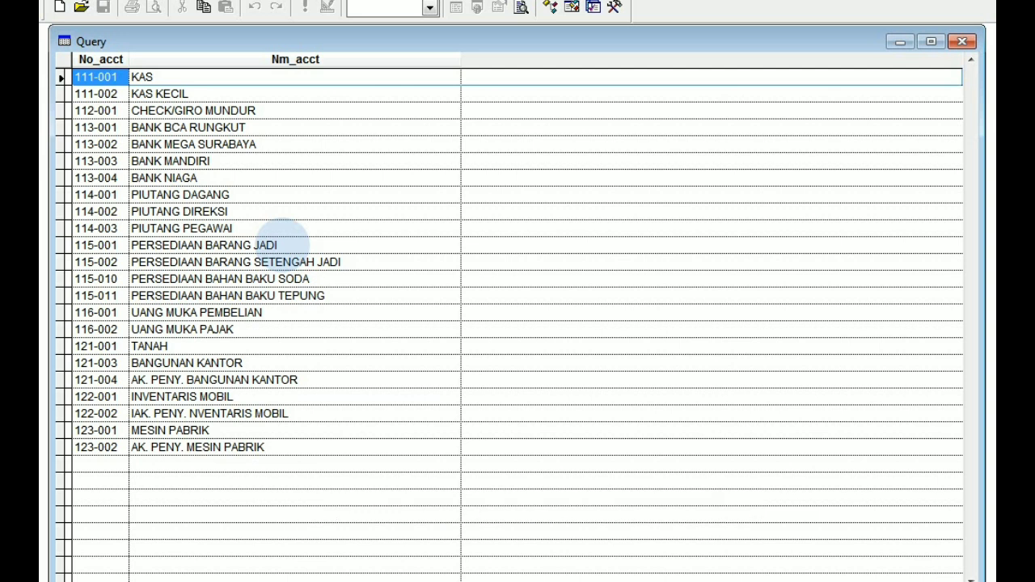
pyautogui.click(232, 127)
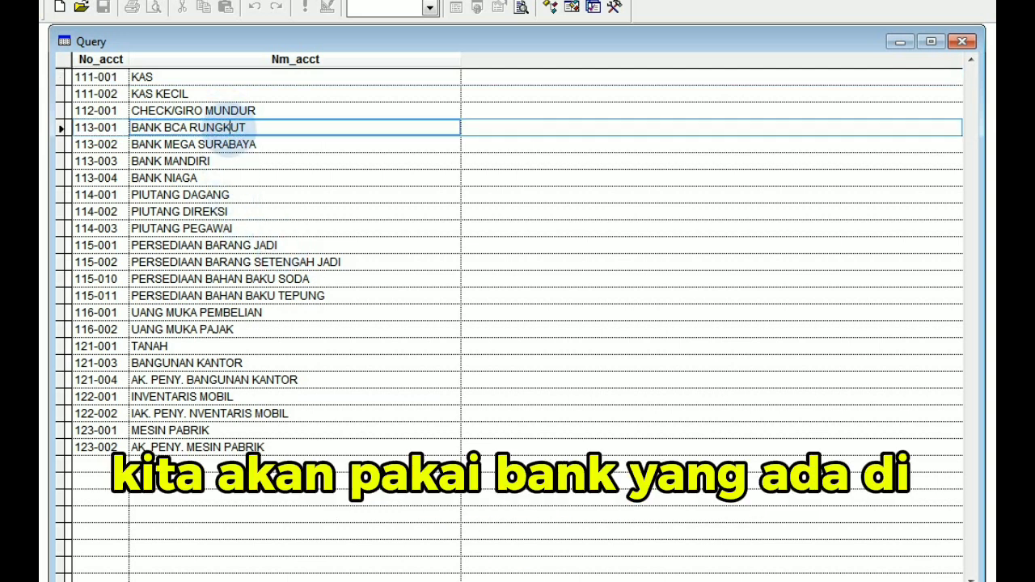
pyautogui.press('Return')
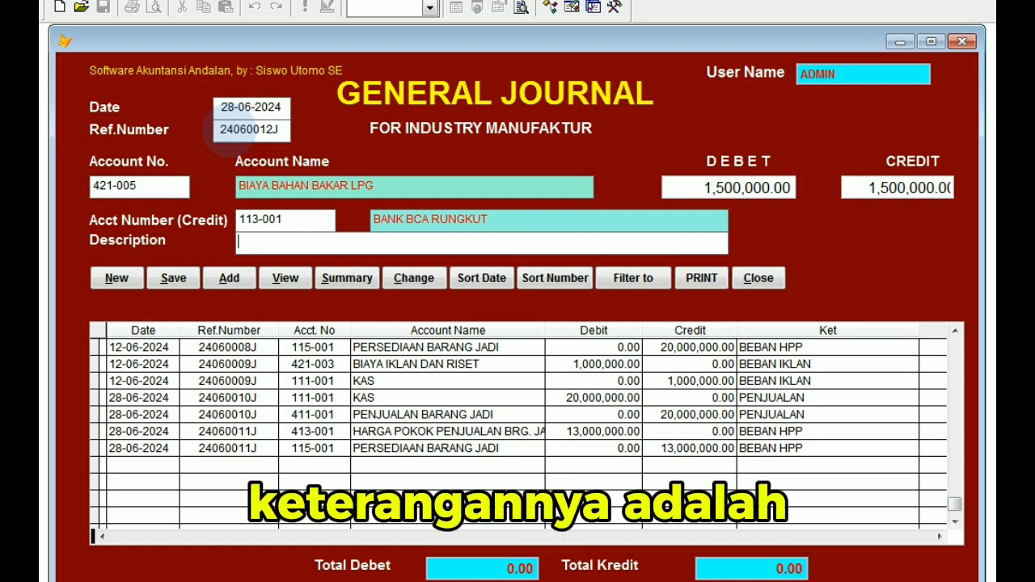
# Enter BEBAN BI LPG BY TF as the entry's description and save the journal entry.
pyautogui.write('BE')
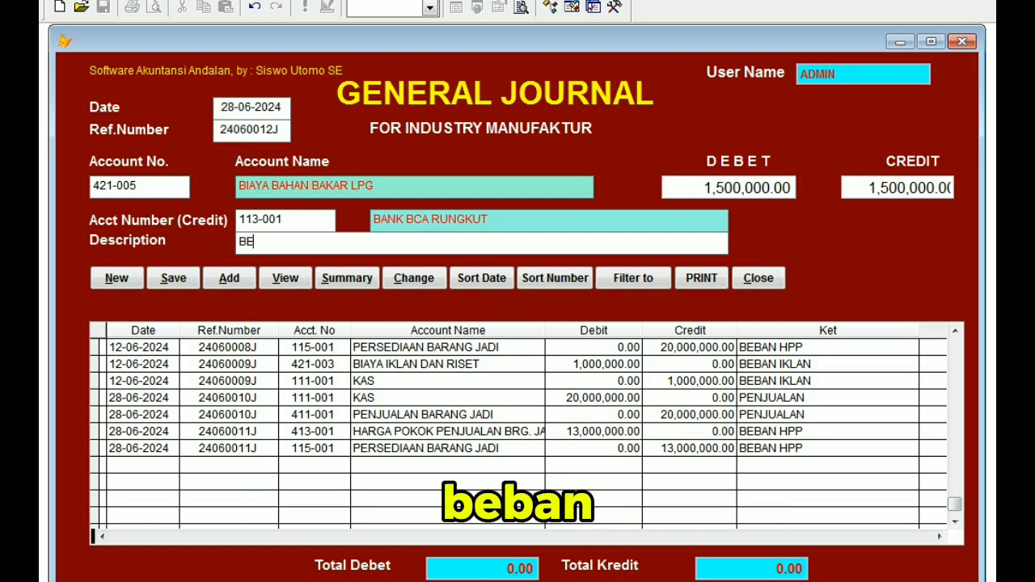
pyautogui.write('BAN BI')
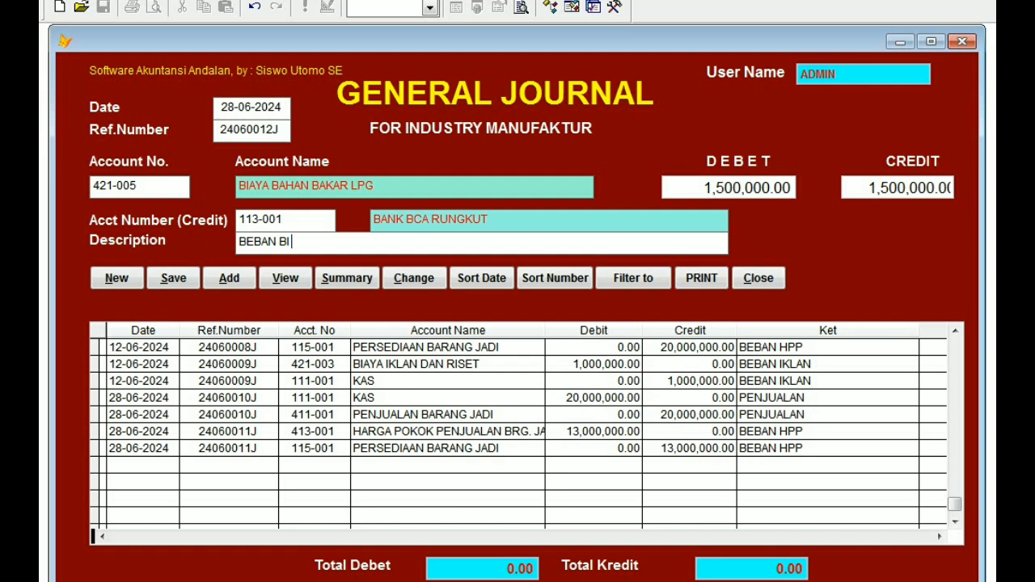
pyautogui.write('LPG BY TF')
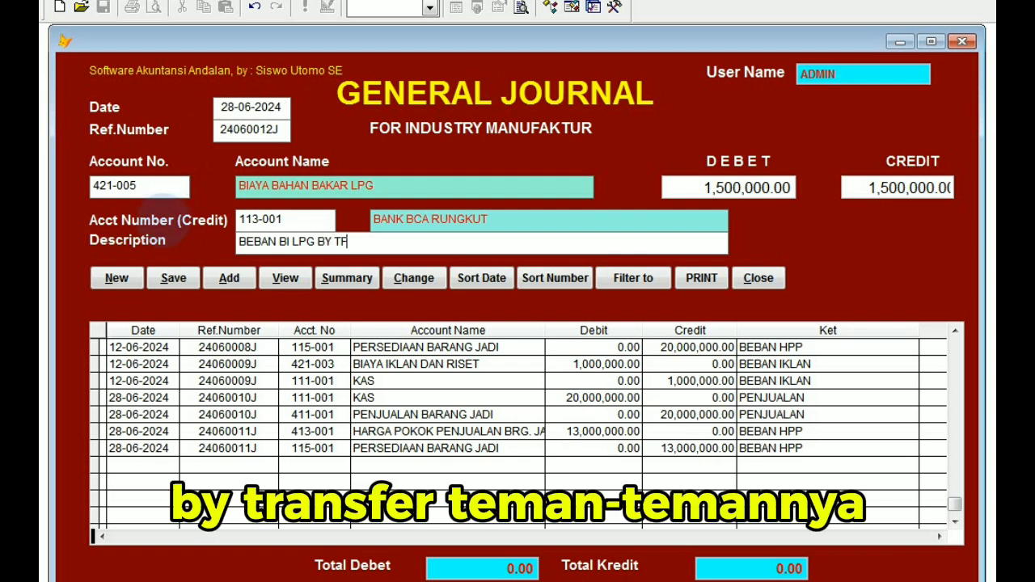
pyautogui.click(173, 278)
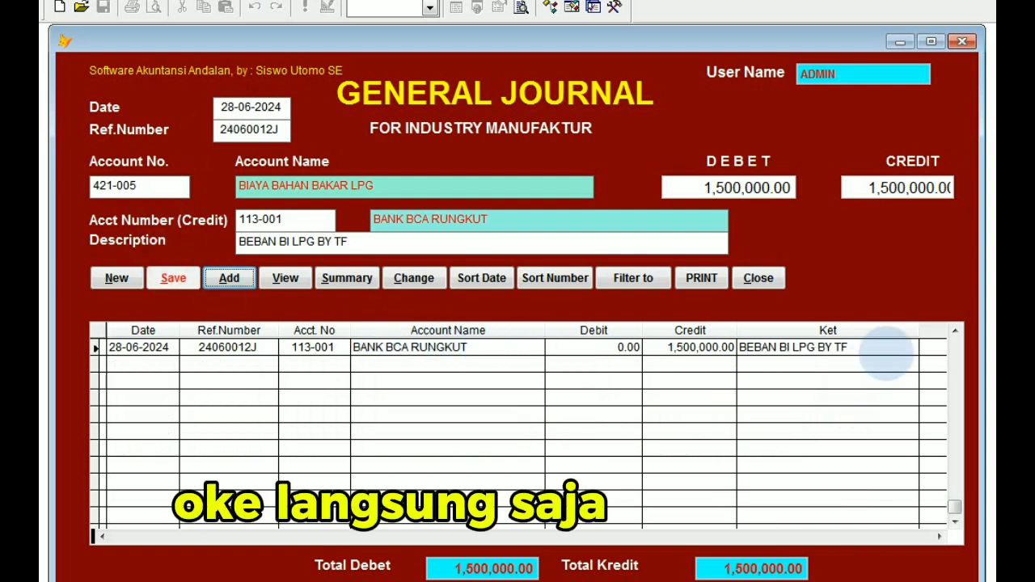
# Close the journal after the LPG expense entry, reopen the daily journal and start another entry with the proposed date and reference number.
pyautogui.click(955, 331)
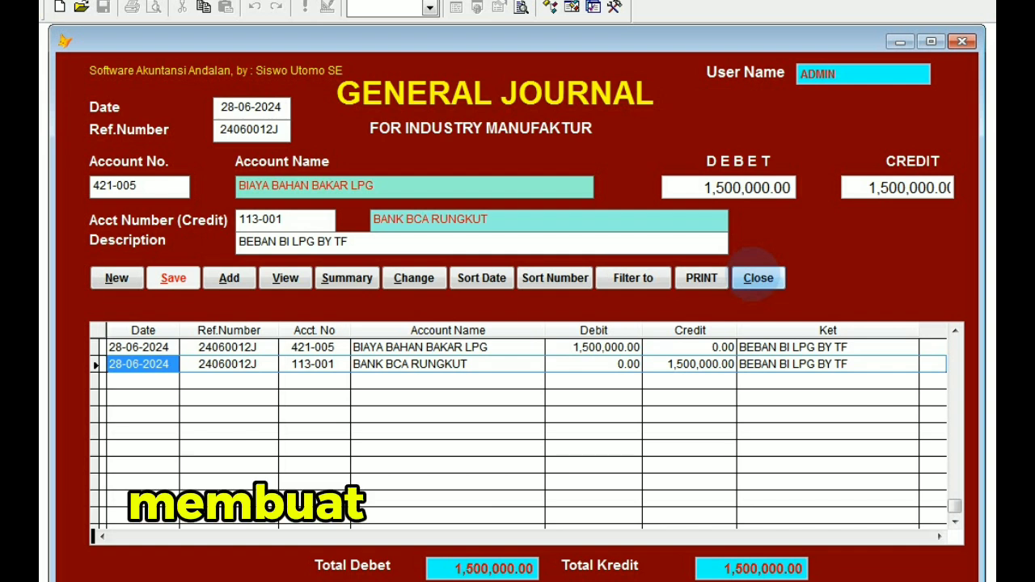
pyautogui.click(758, 277)
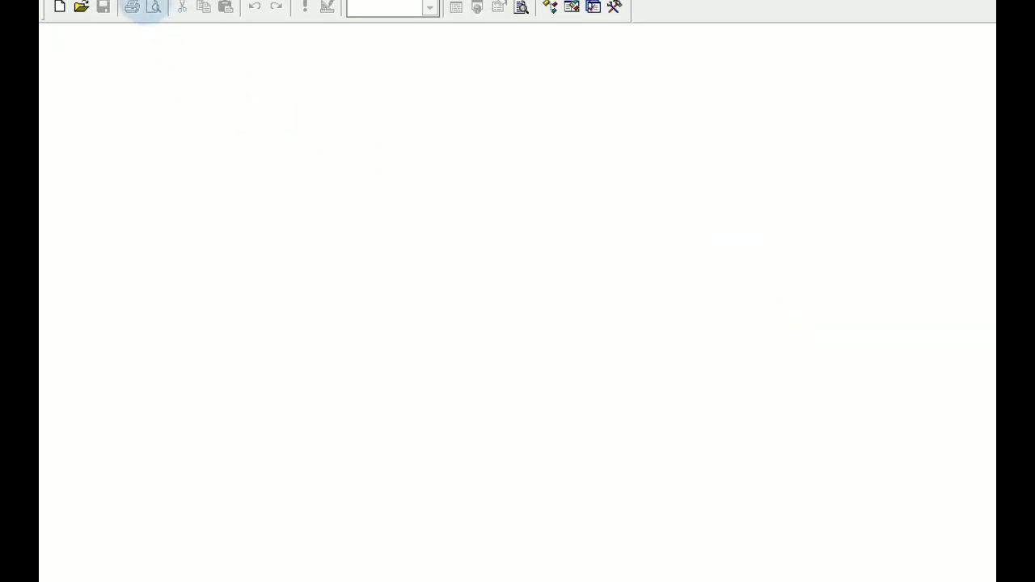
pyautogui.click(86, 0)
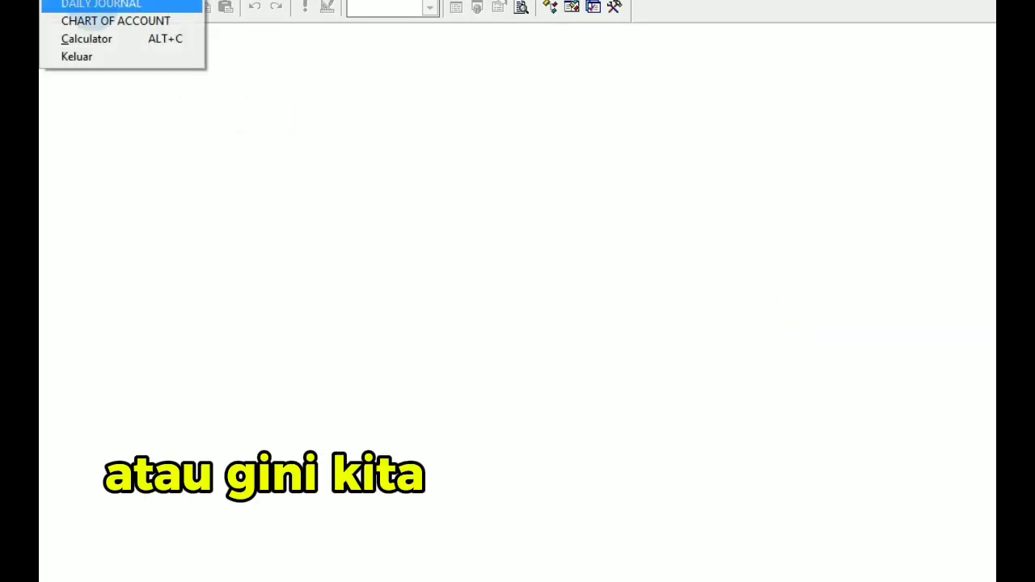
pyautogui.click(90, 4)
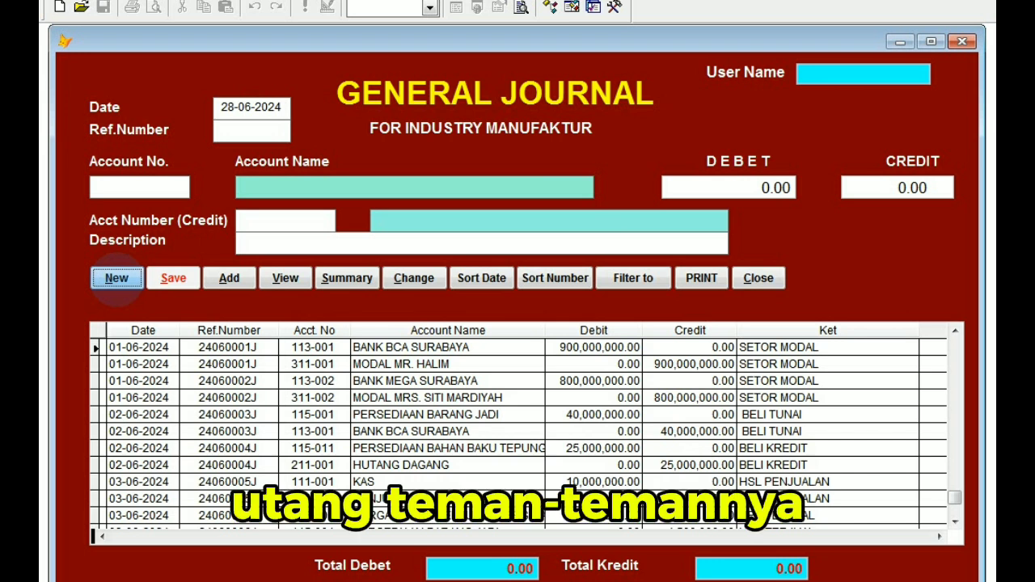
pyautogui.click(117, 278)
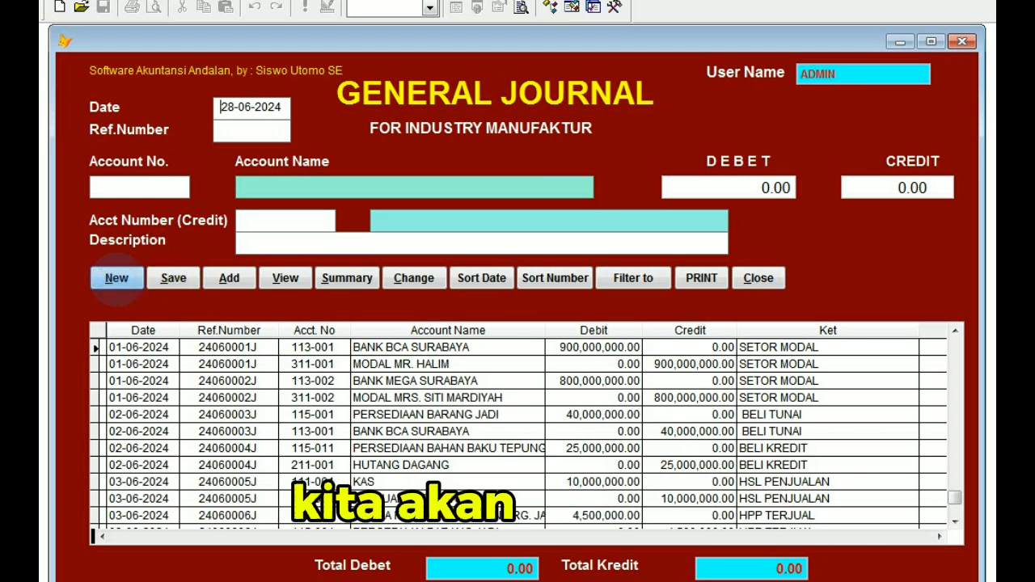
pyautogui.press('Return')
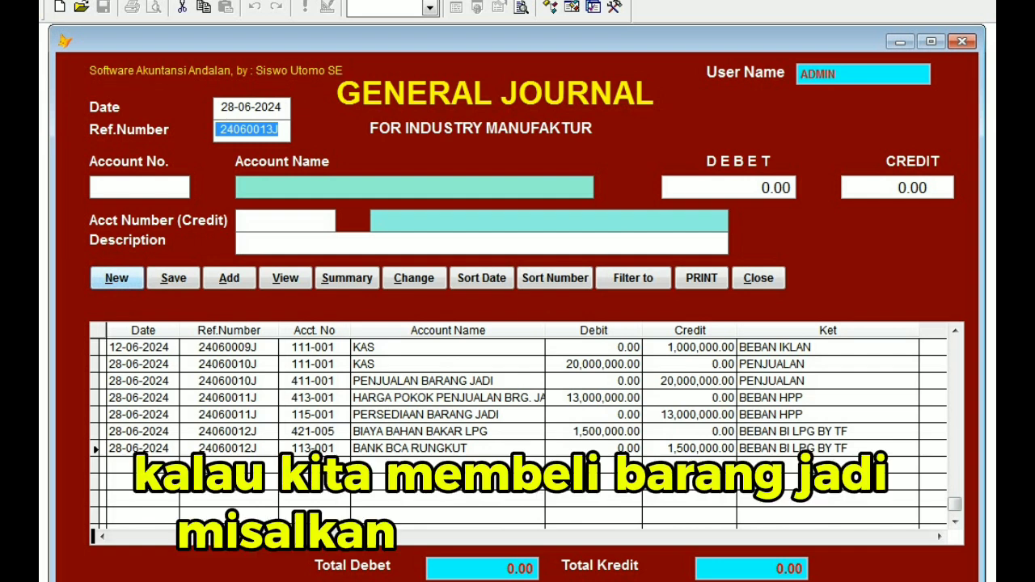
pyautogui.press('Return')
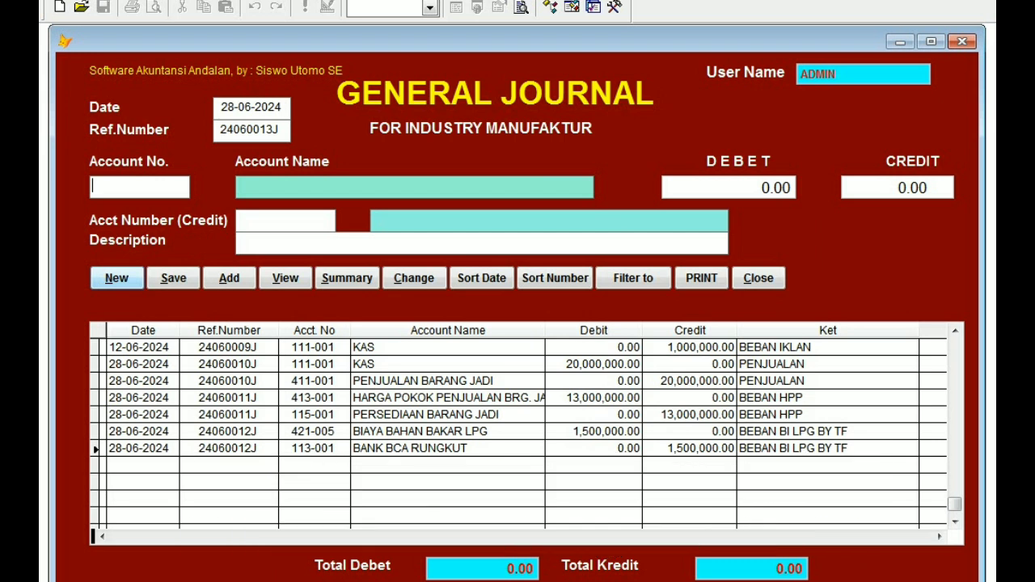
# Look up the accounts starting with 1 and choose 115-001 PERSEDIAAN BARANG JADI as the debit account.
pyautogui.write('1')
pyautogui.press('Return')
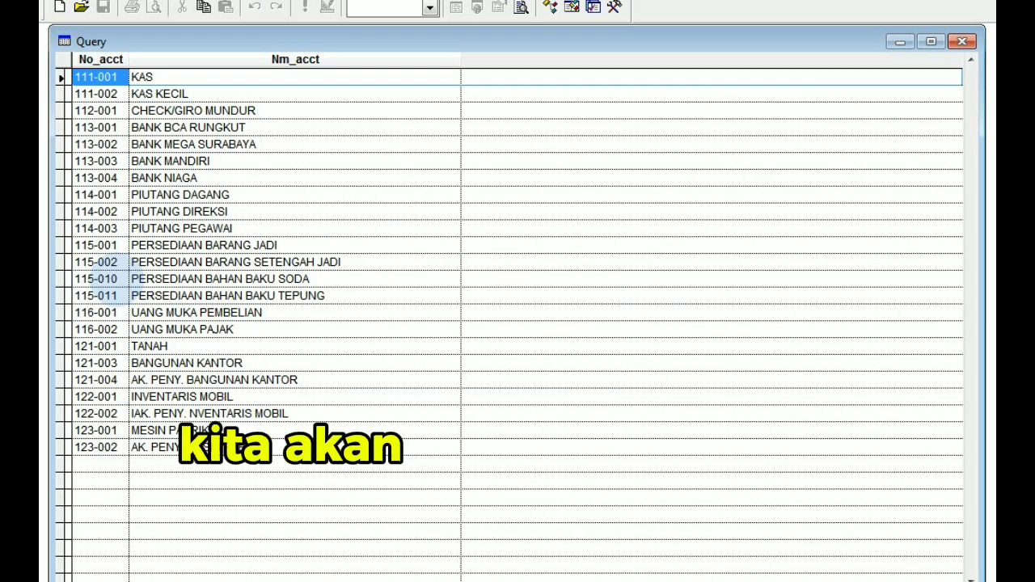
pyautogui.press('Down')
pyautogui.press('Down')
pyautogui.press('Down')
pyautogui.press('Down')
pyautogui.press('Down')
pyautogui.press('Down')
pyautogui.press('Down')
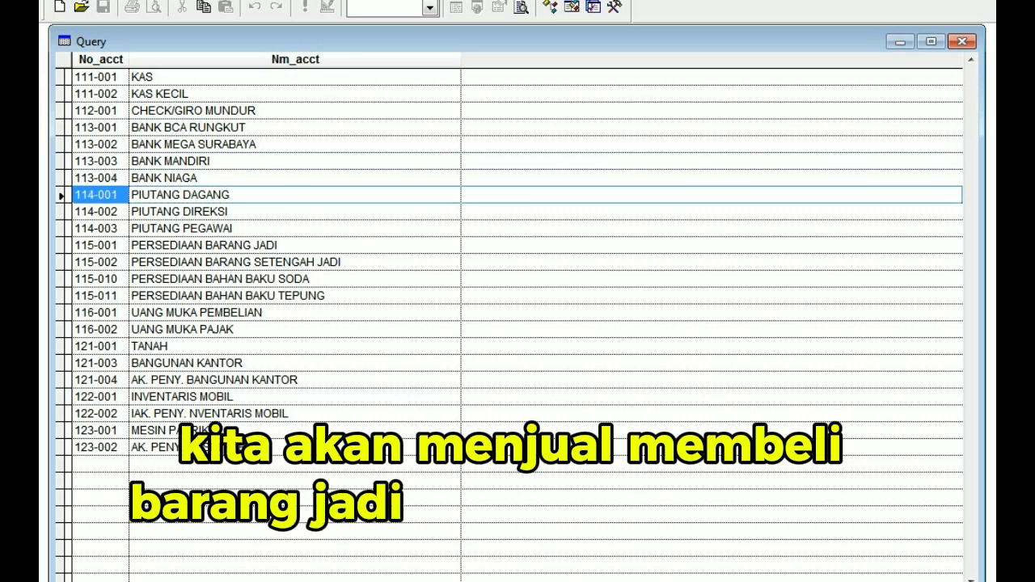
pyautogui.press('Down')
pyautogui.press('Down')
pyautogui.press('Down')
pyautogui.press('Return')
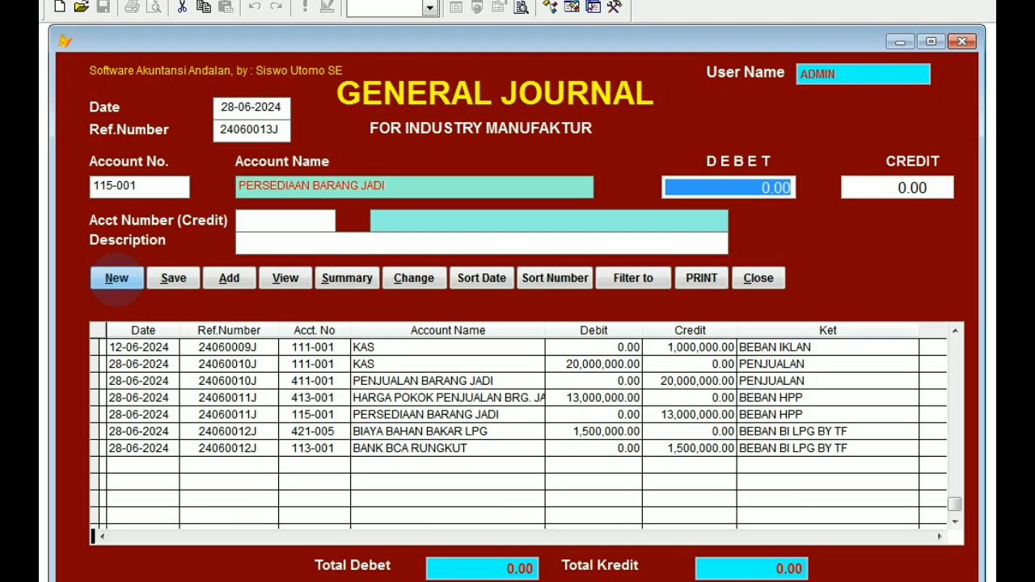
# Set both the debit and the credit amount of the finished-goods purchase entry to 40,000,000.
pyautogui.write('40,')
pyautogui.write('0')
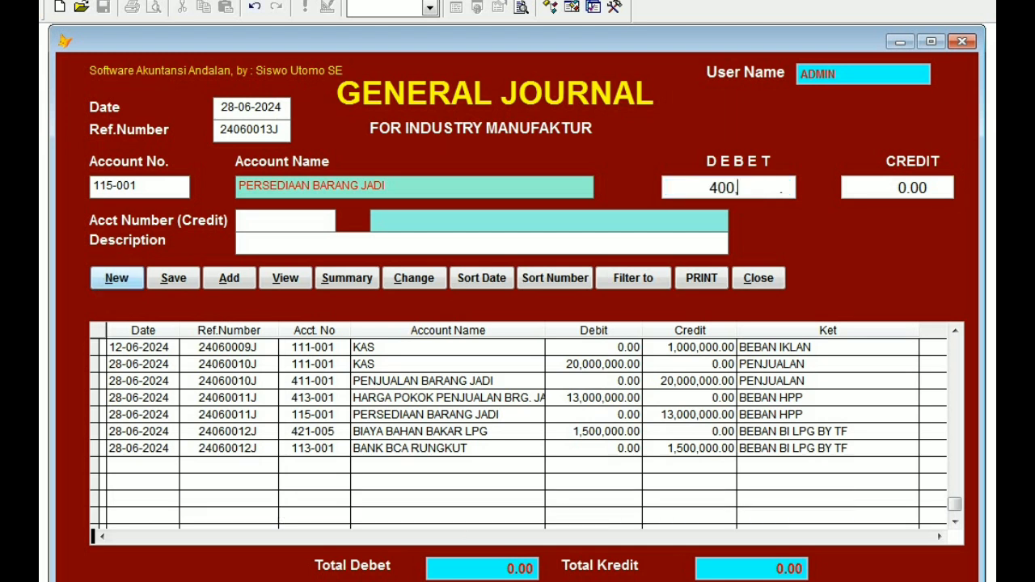
pyautogui.write('00,000')
pyautogui.press('Return')
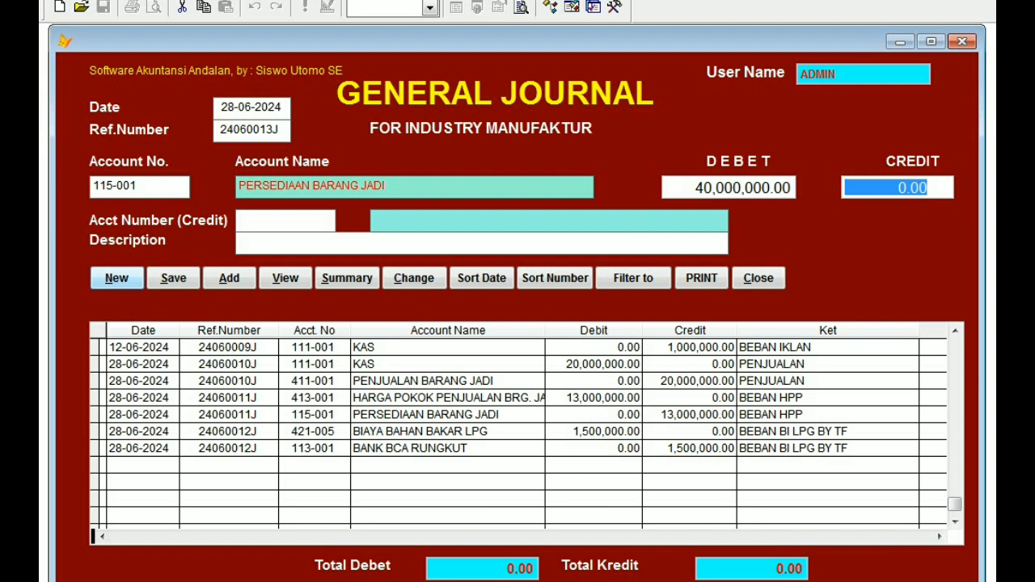
pyautogui.write('400')
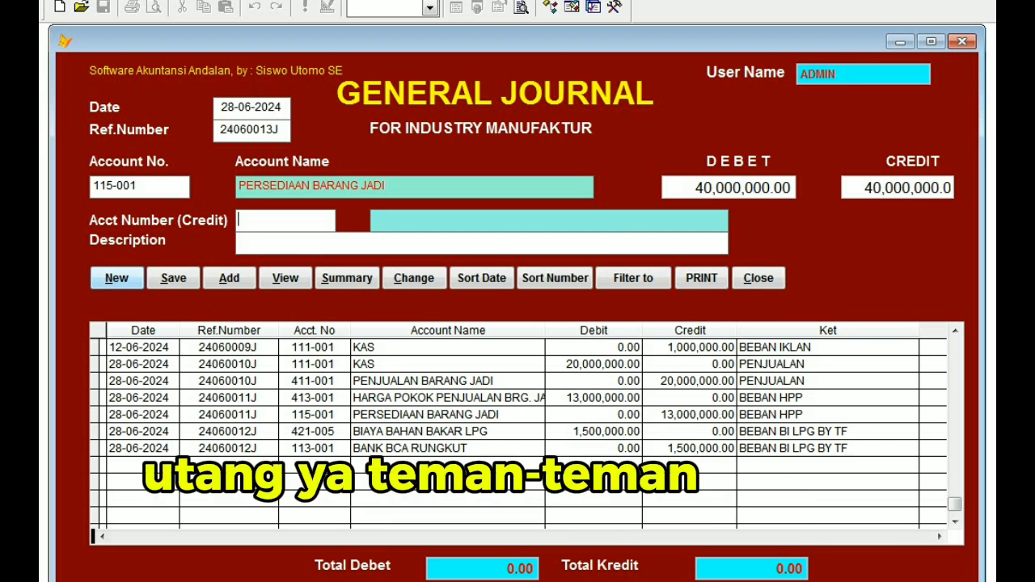
# Look up the accounts starting with 2 and choose 211-001 HUTANG DAGANG as the credit account.
pyautogui.write('2')
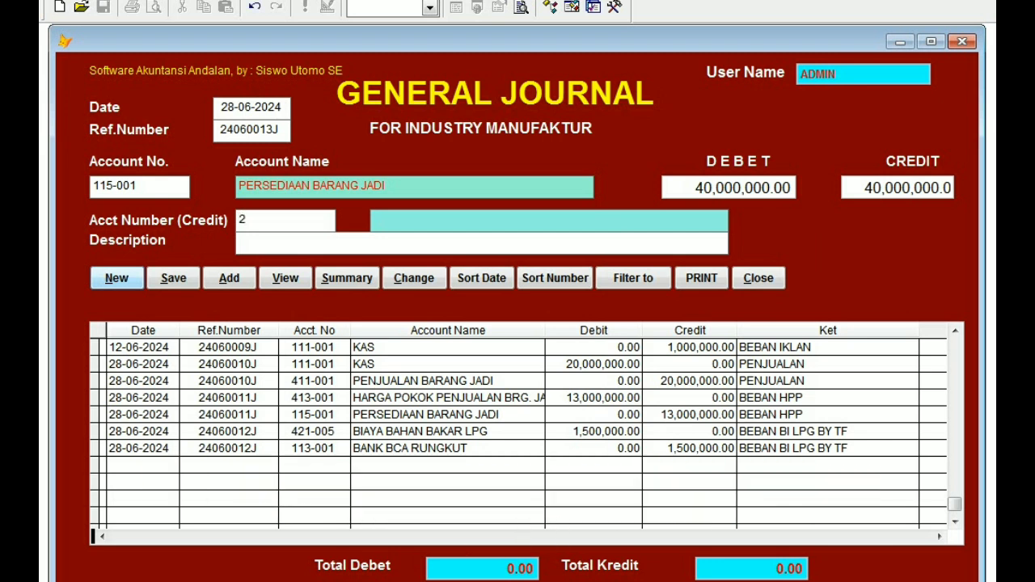
pyautogui.press('Return')
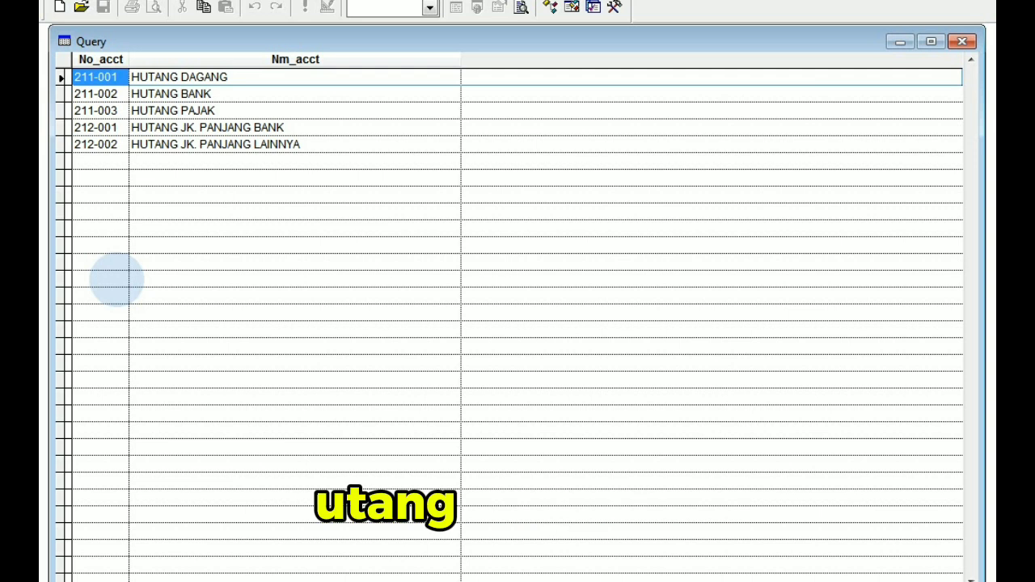
pyautogui.press('Return')
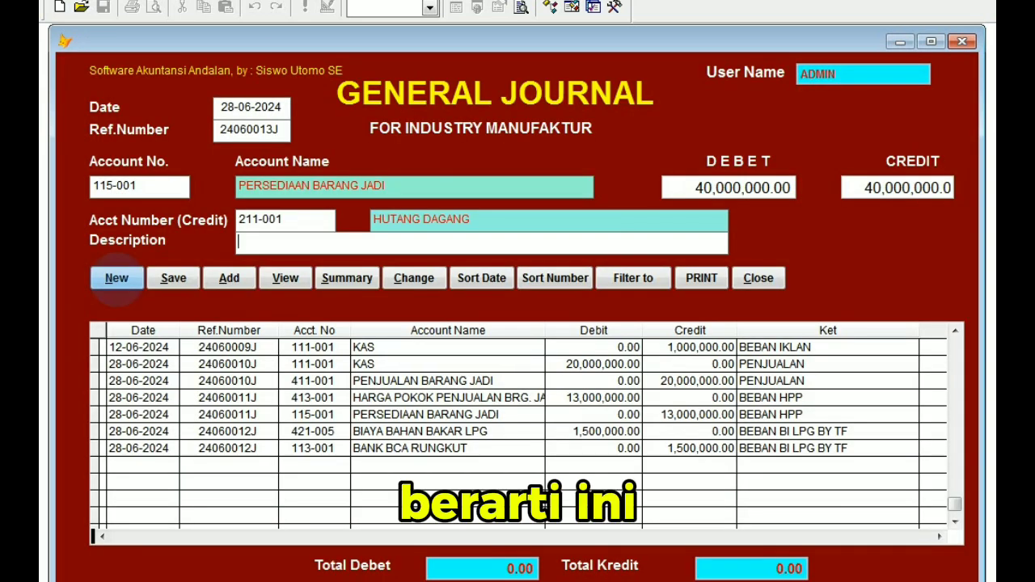
# Enter BELI BARANG DG HUTANG as the description, save the purchase entry, check its saved lines and close the journal.
pyautogui.write('BELI BARAN')
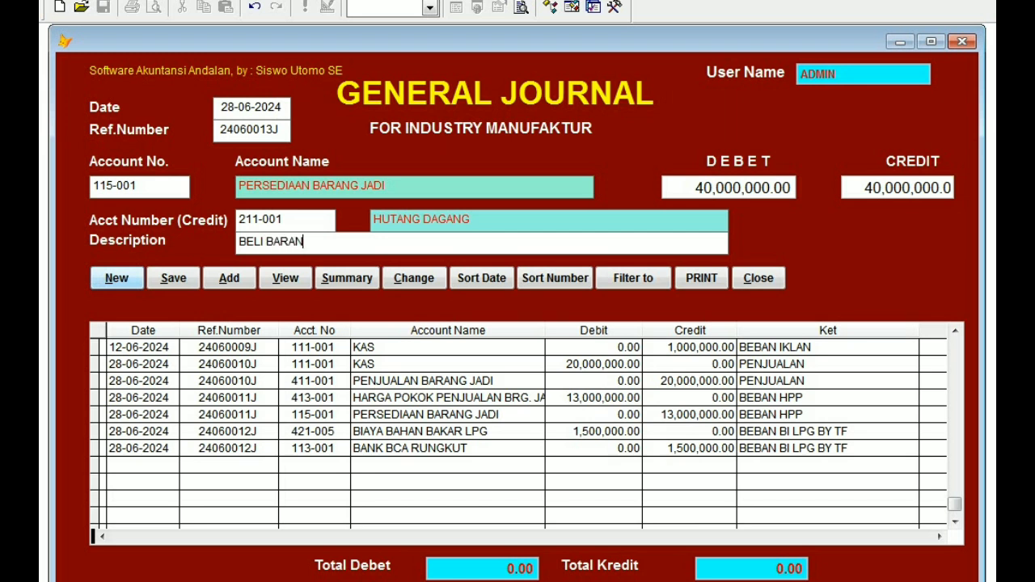
pyautogui.write('G DG HUTANG')
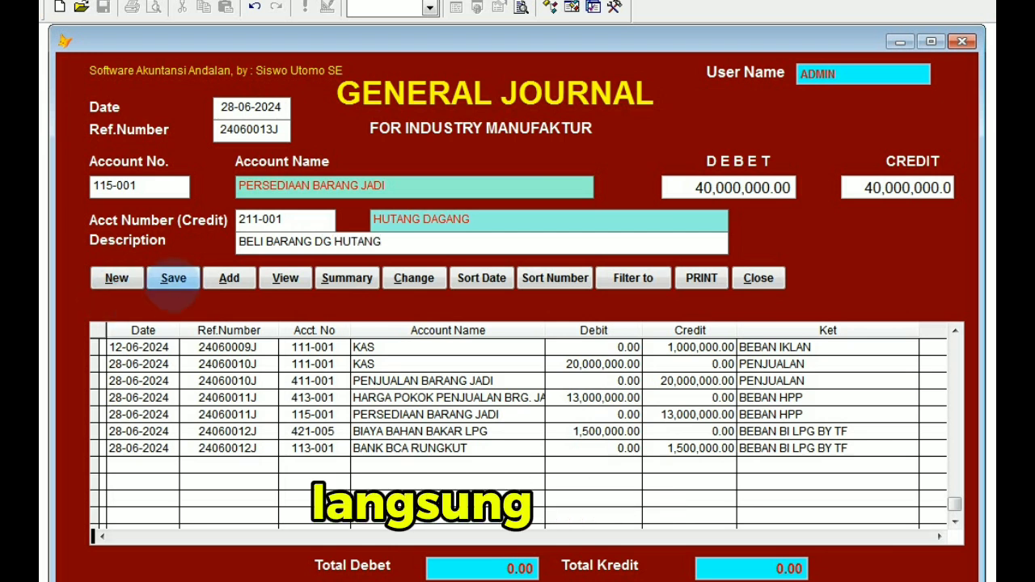
pyautogui.click(173, 280)
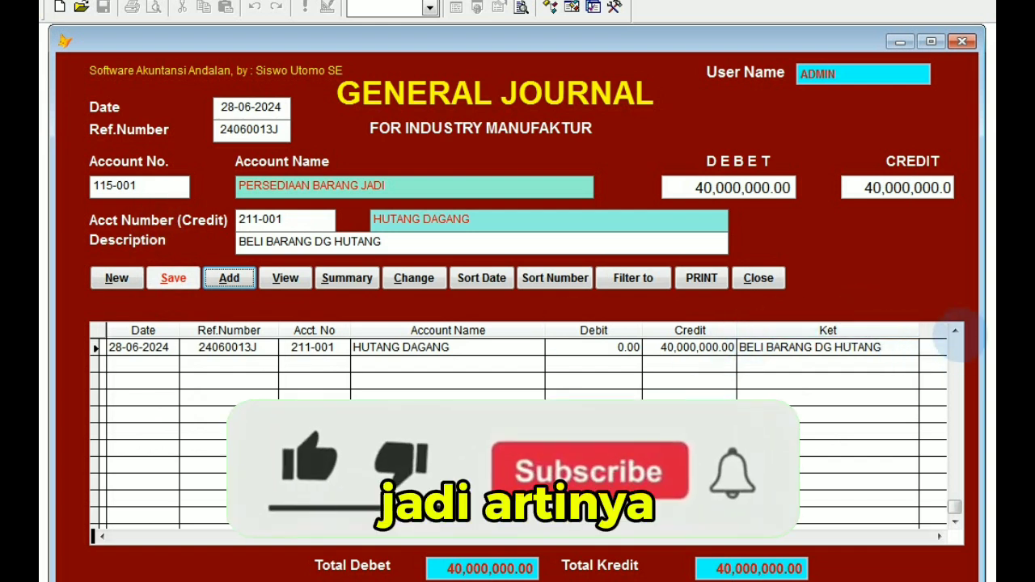
pyautogui.click(954, 331)
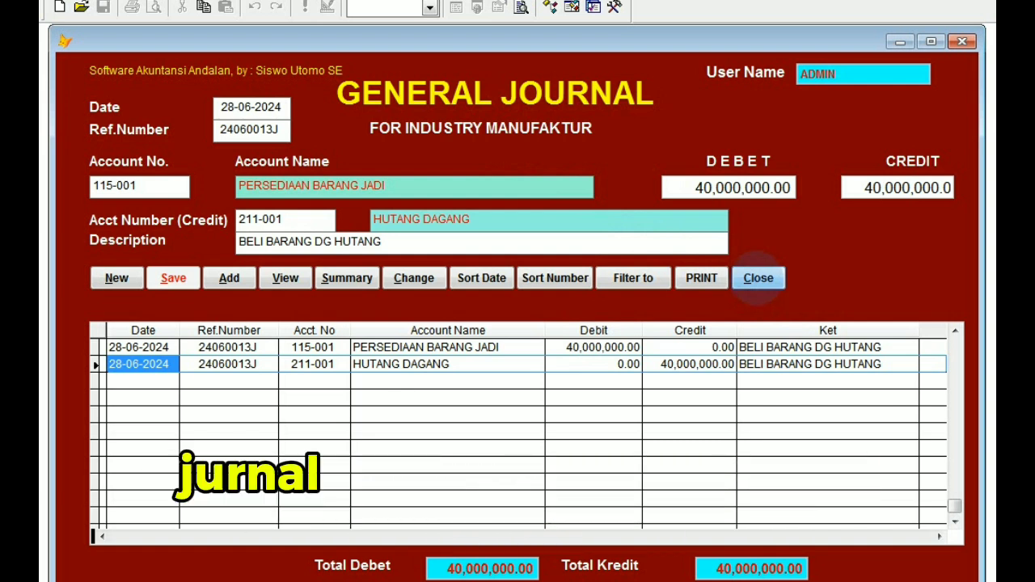
pyautogui.click(759, 277)
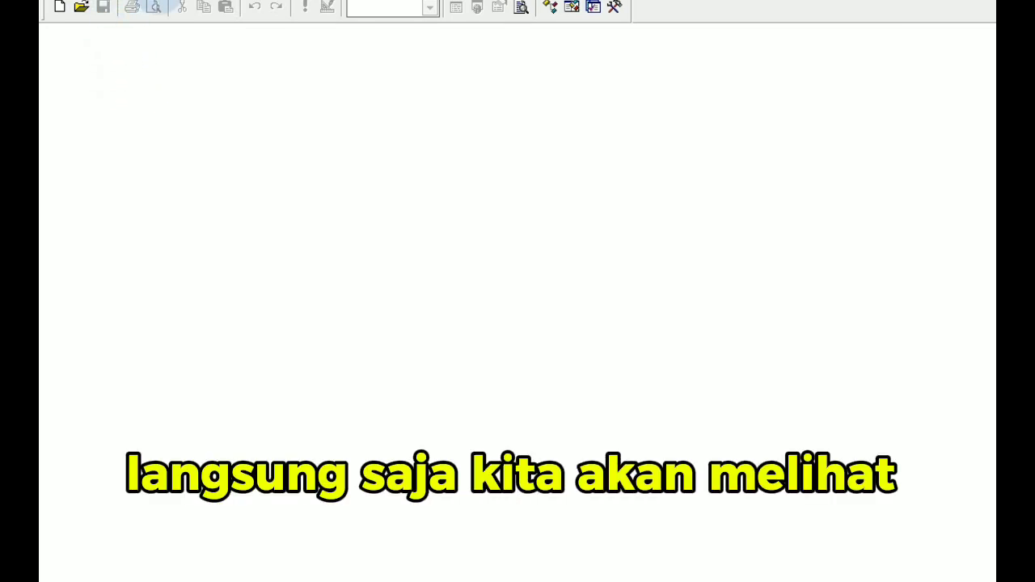
# Open the income statement report with start date 01-06-2024 and preview it on screen instead of printing.
pyautogui.click(145, 23)
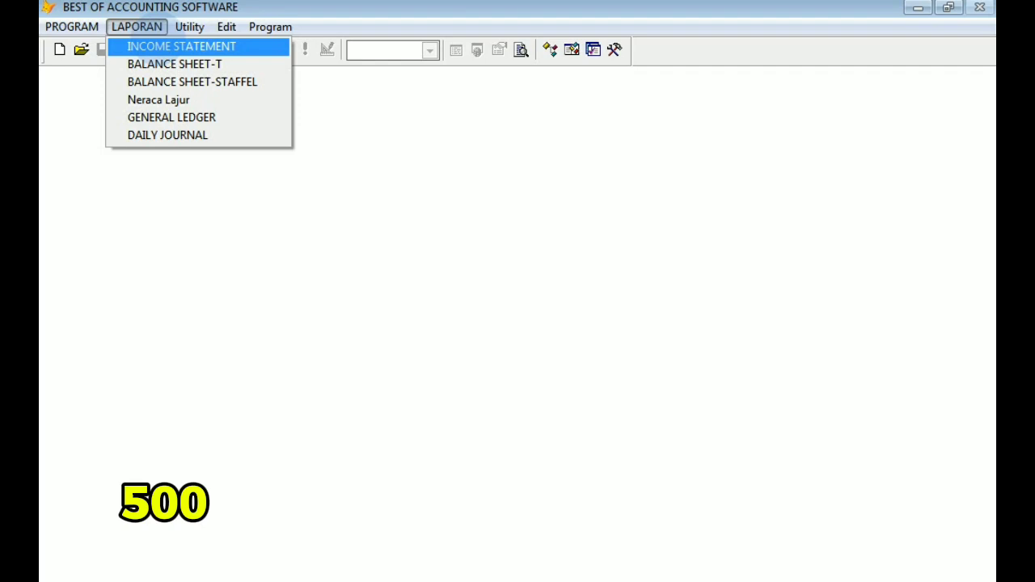
pyautogui.click(159, 46)
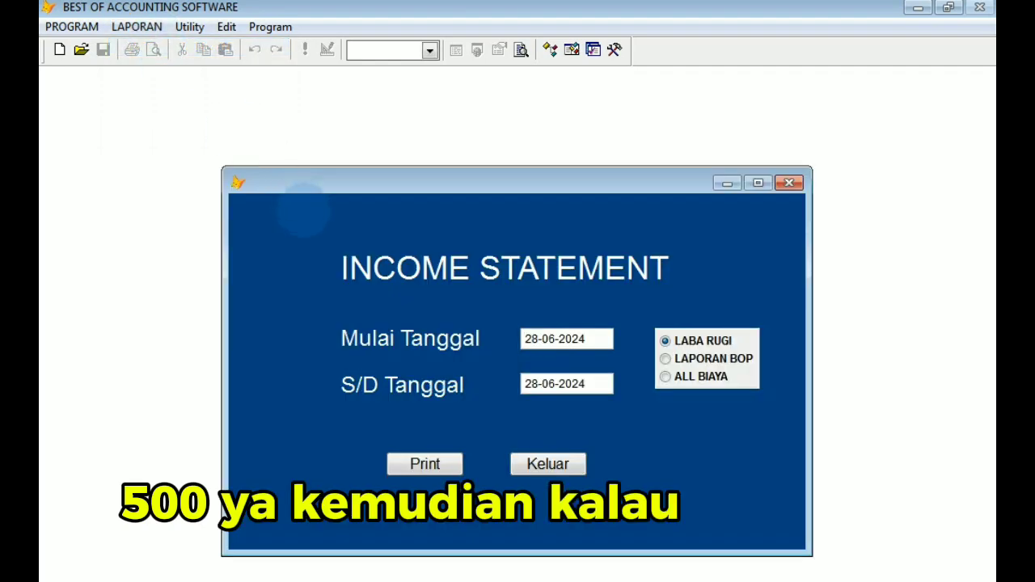
pyautogui.write('0')
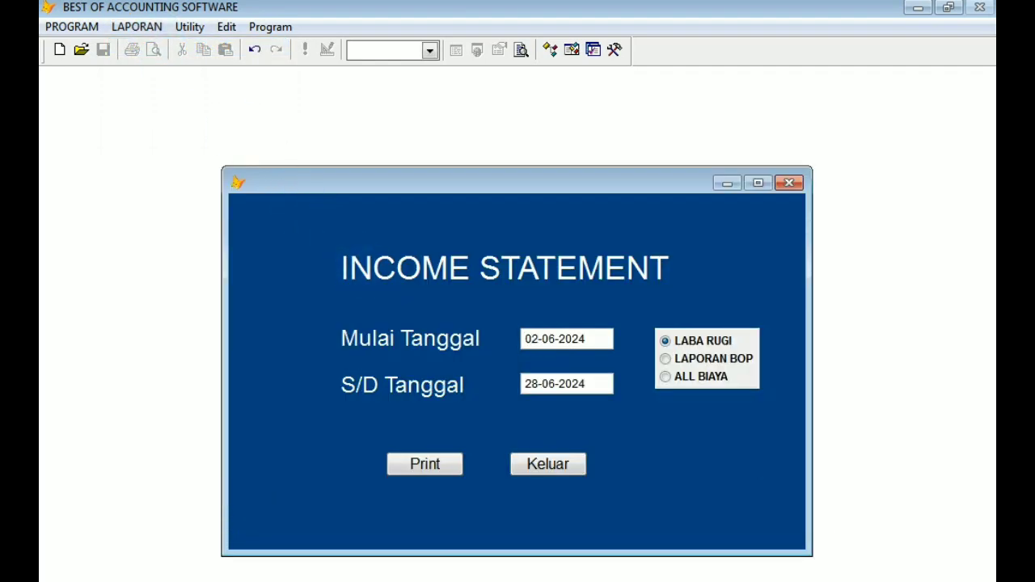
pyautogui.write('1')
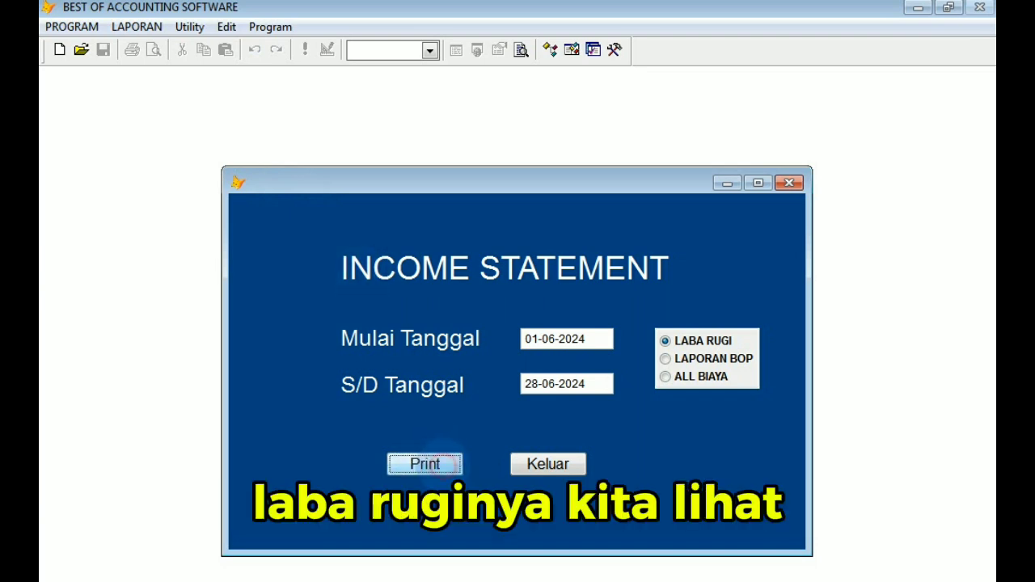
pyautogui.click(442, 463)
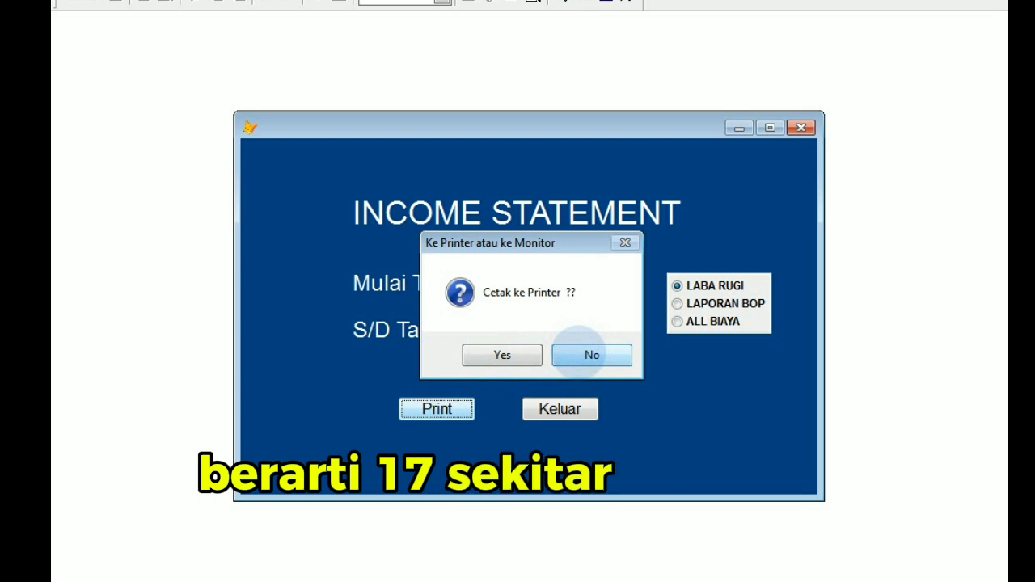
pyautogui.click(579, 353)
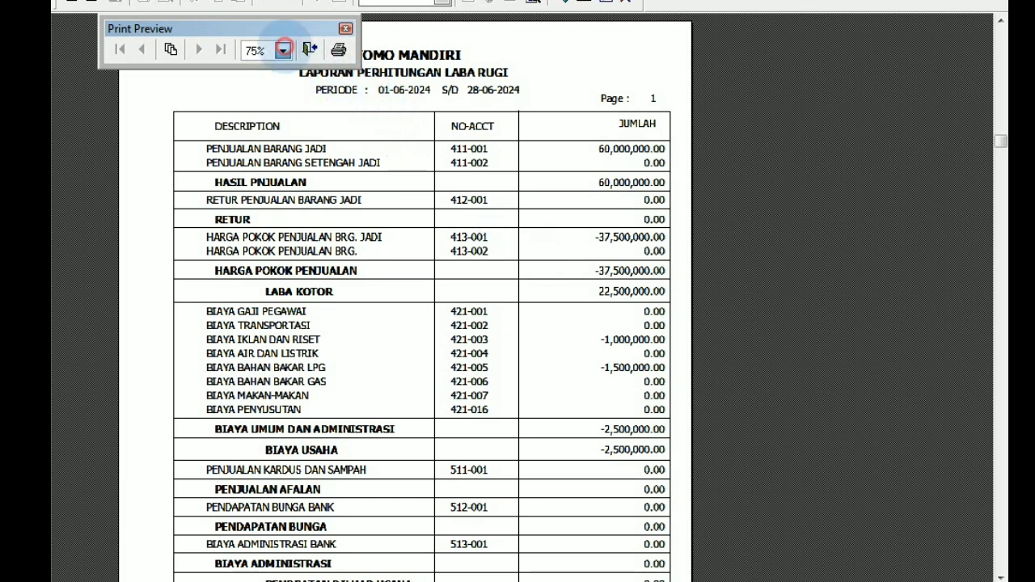
# Enlarge the income statement preview to 100%, examine sales, costs, expenses and the final profit, and close the report.
pyautogui.click(283, 50)
pyautogui.click(275, 65)
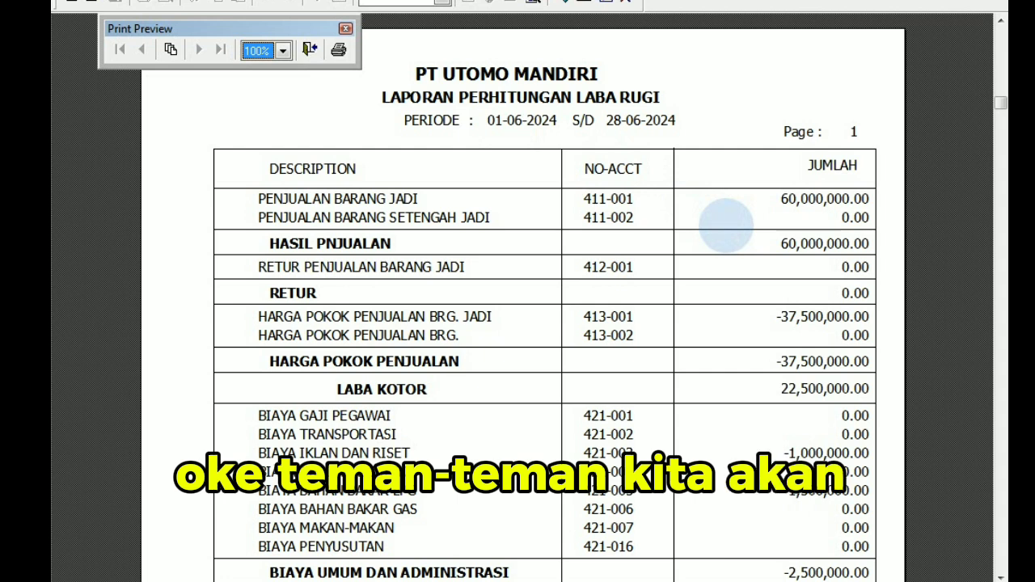
pyautogui.scroll(-1, 727, 225)
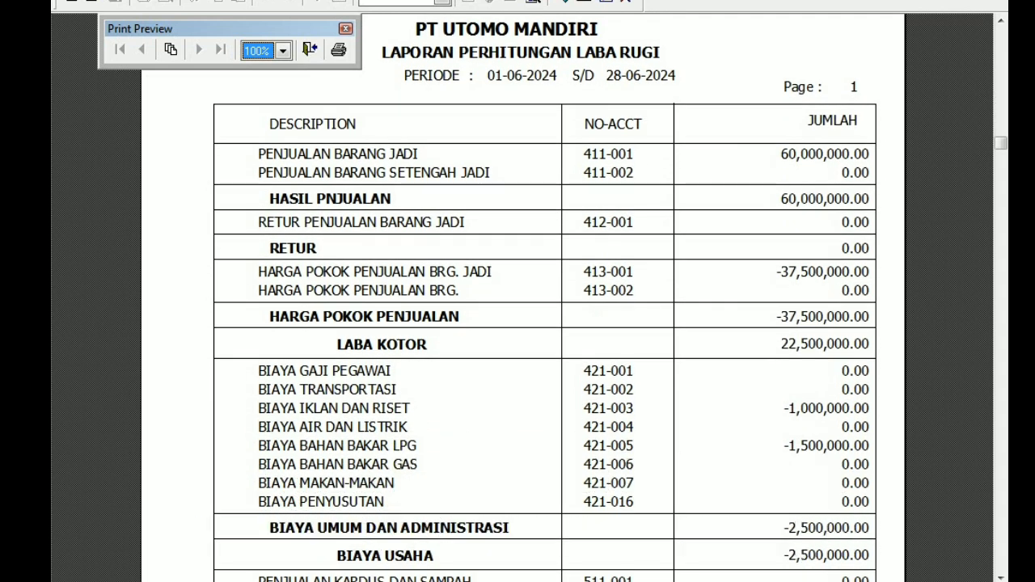
pyautogui.scroll(-1, 544, 324)
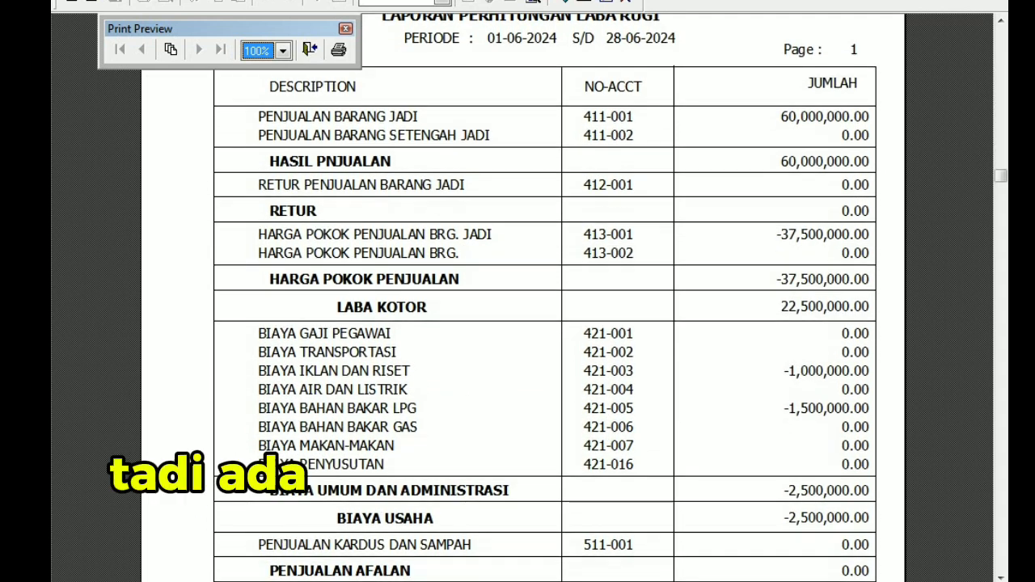
pyautogui.scroll(-1, 918, 360)
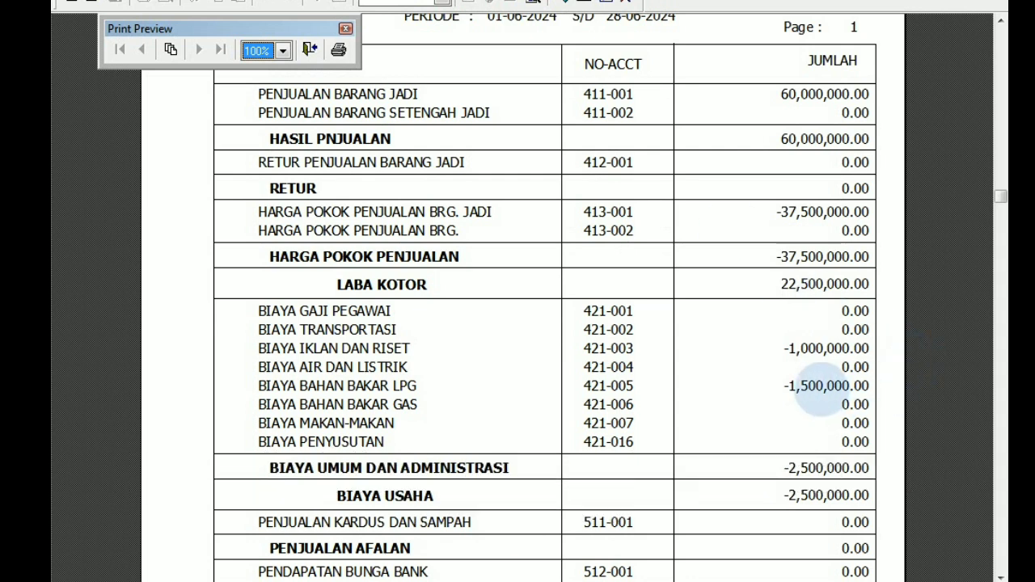
pyautogui.scroll(-5, 821, 396)
pyautogui.scroll(-1, 753, 447)
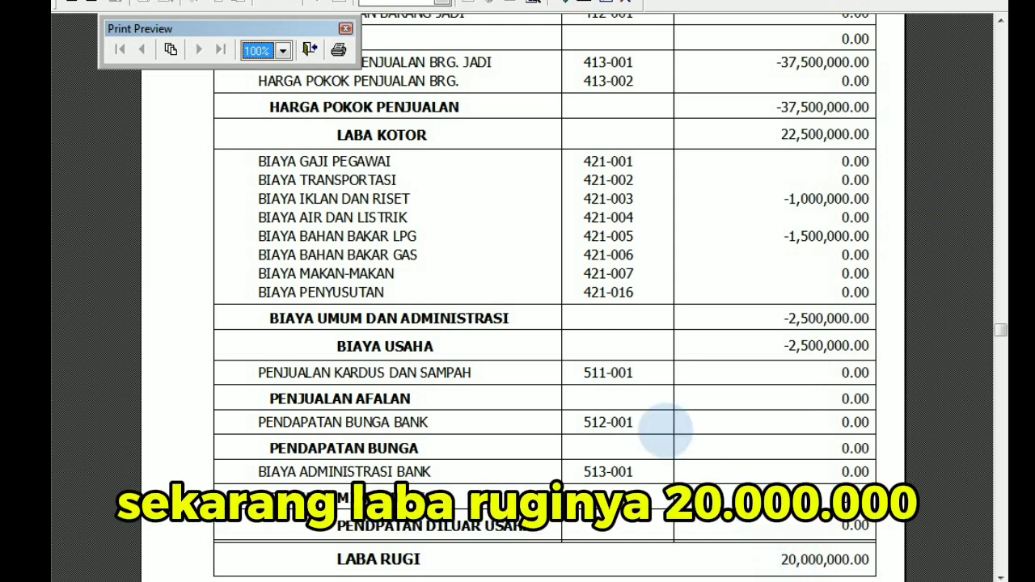
pyautogui.click(310, 48)
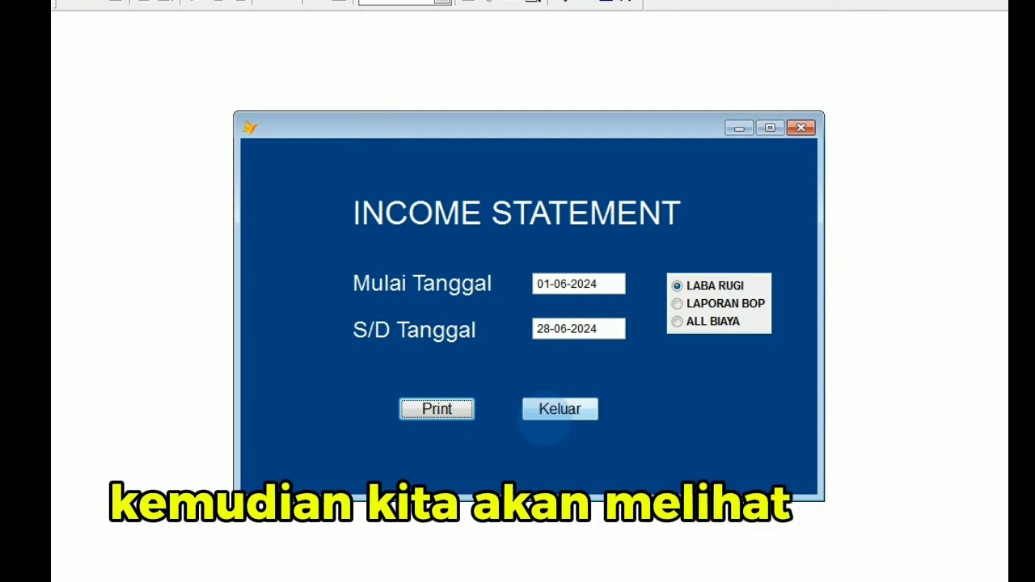
pyautogui.click(550, 416)
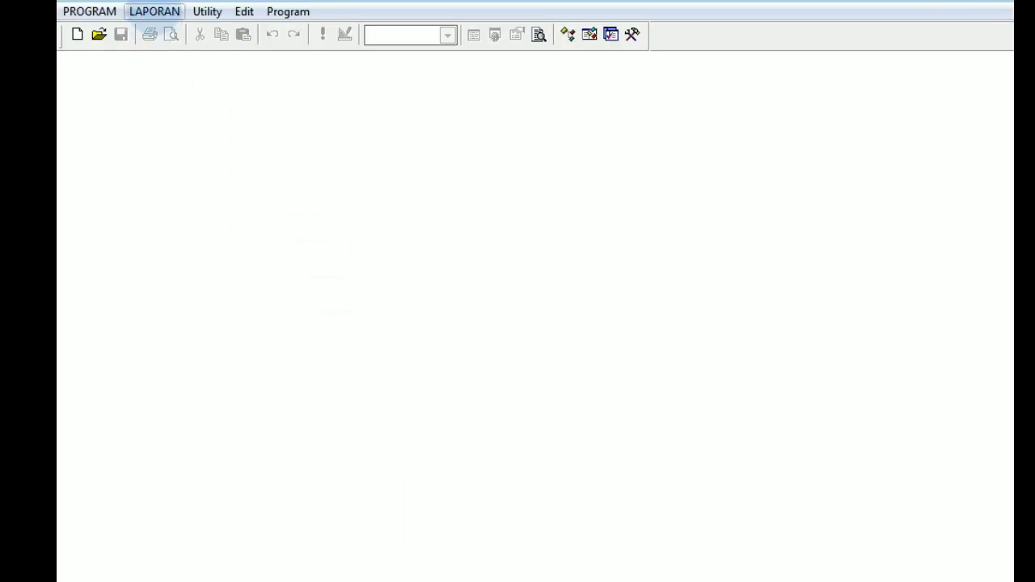
# Open the T-form balance sheet report with start date 01-06-2024 and preview it on screen instead of printing.
pyautogui.click(155, 11)
pyautogui.click(191, 48)
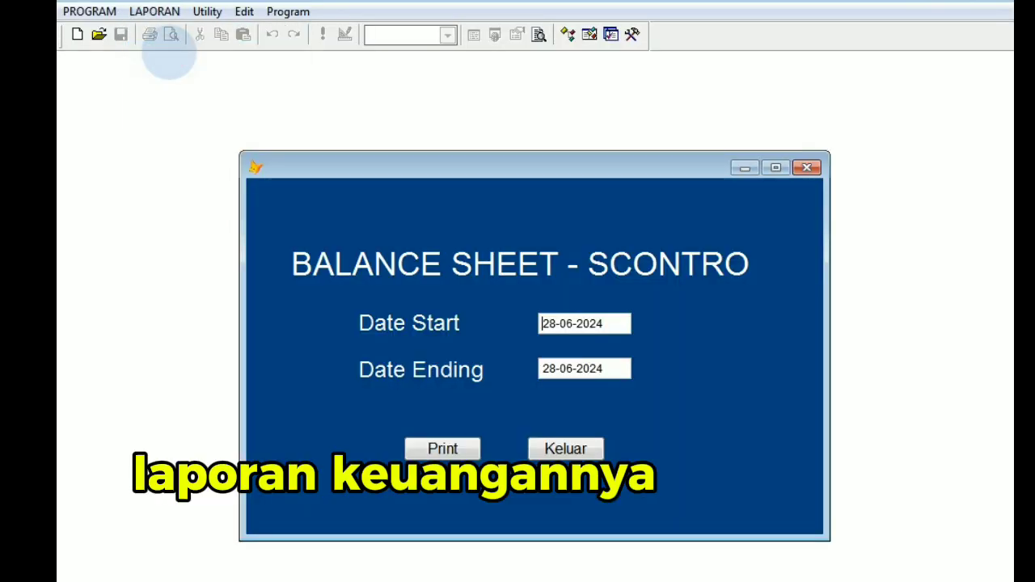
pyautogui.write('01')
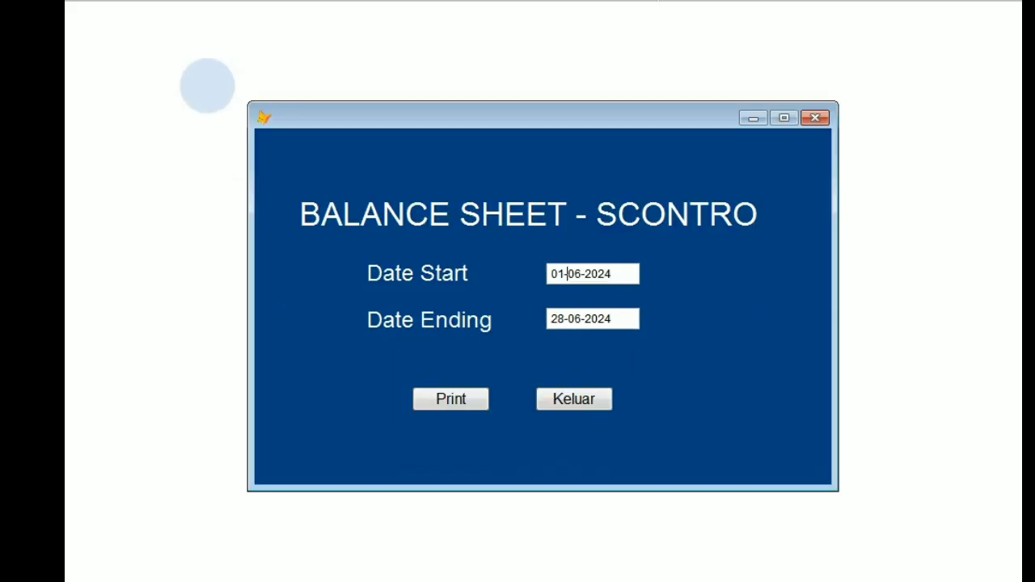
pyautogui.click(444, 400)
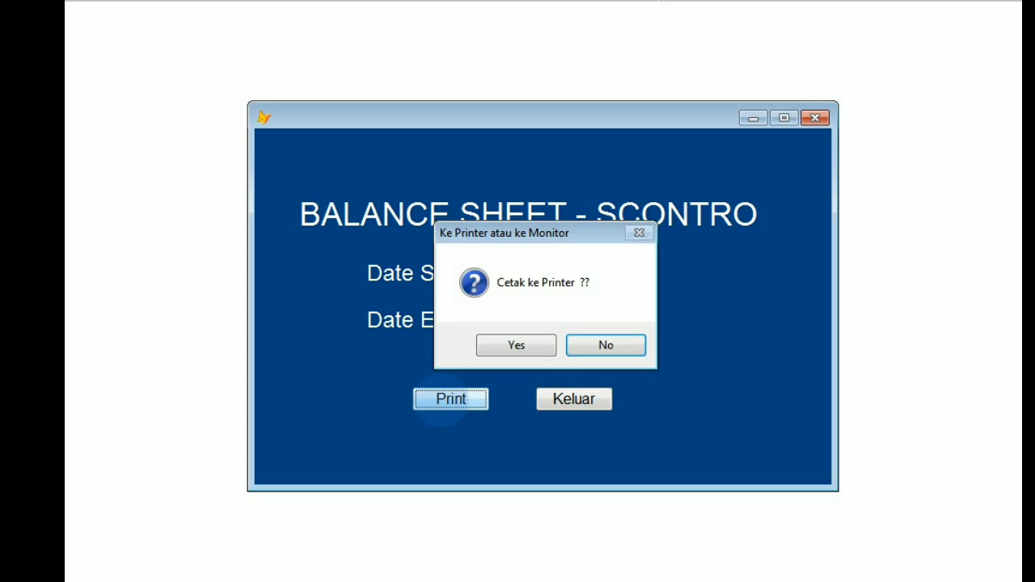
pyautogui.click(595, 346)
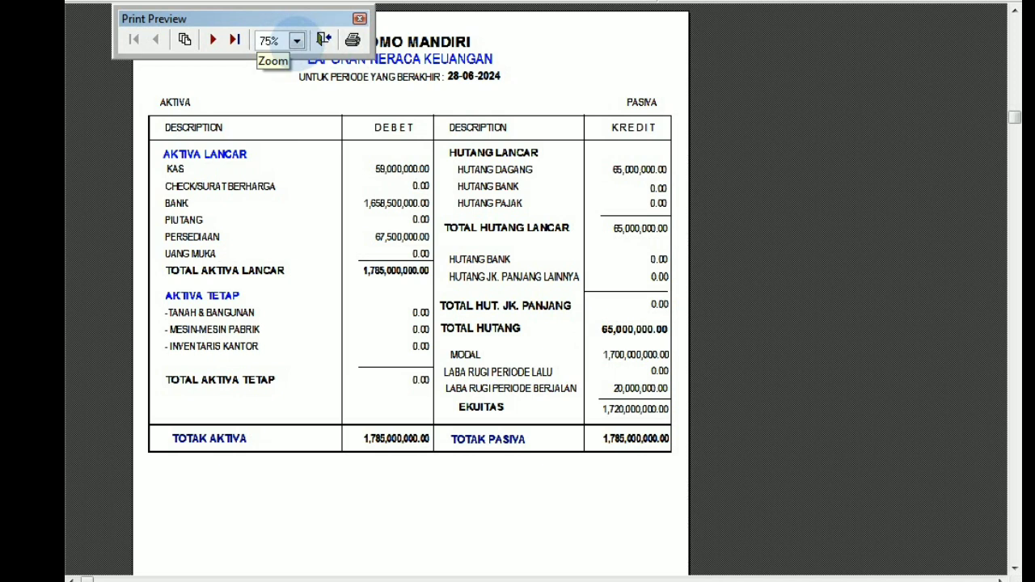
# Enlarge the T-form balance sheet preview to 100%, compare its asset and liability sides, and close the report.
pyautogui.click(297, 40)
pyautogui.click(272, 56)
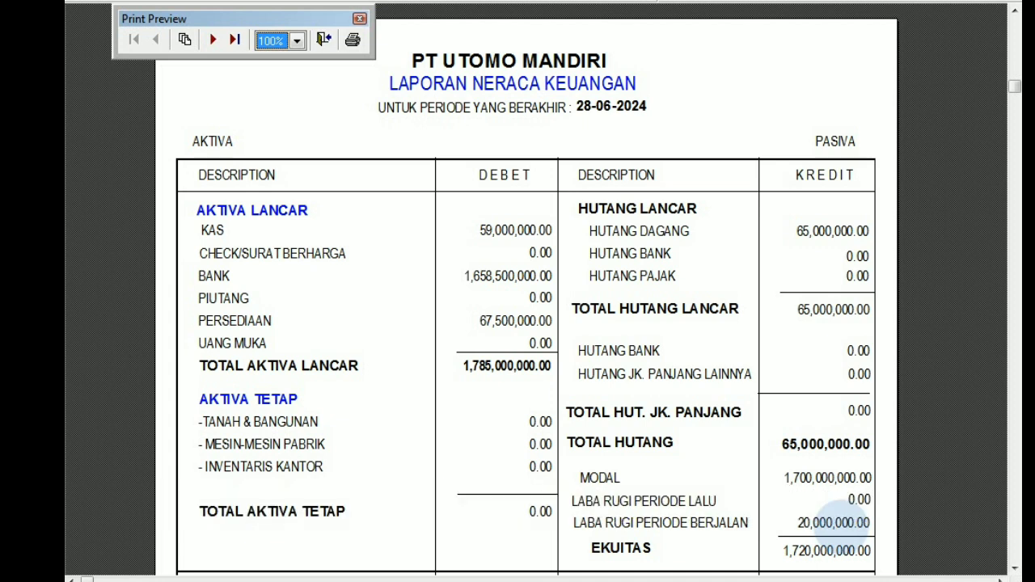
pyautogui.scroll(-3, 836, 521)
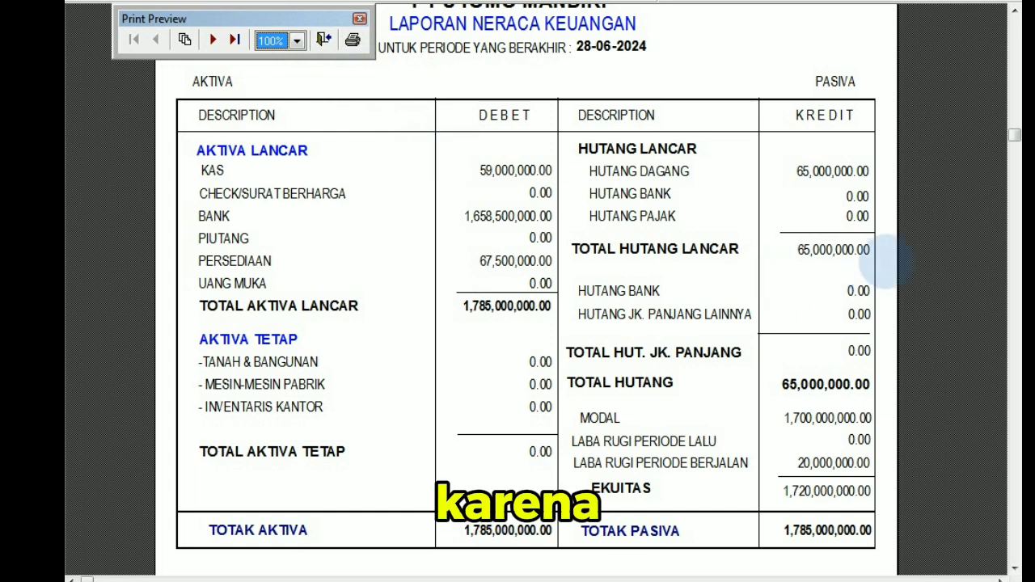
pyautogui.click(1014, 10)
pyautogui.click(1014, 11)
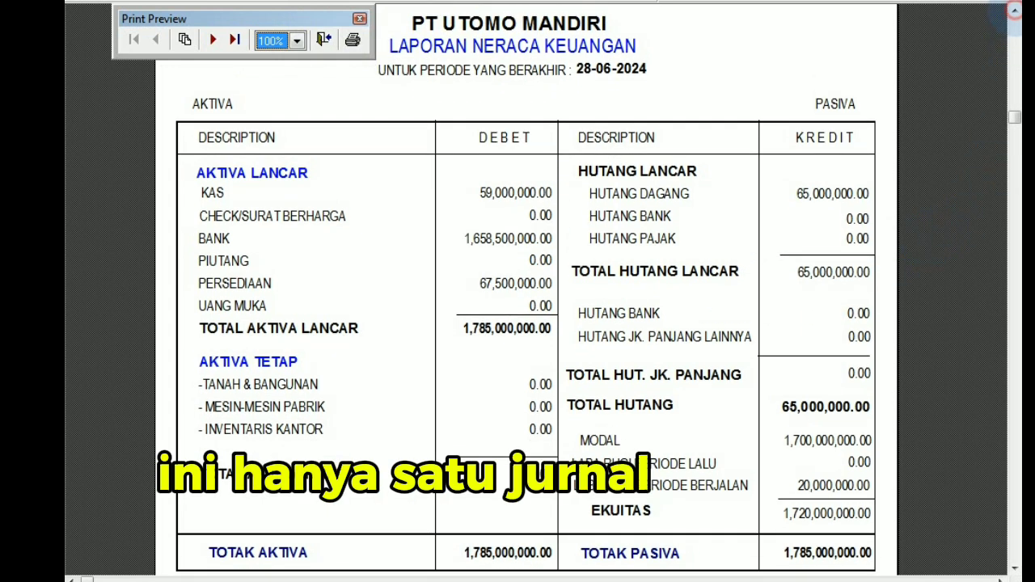
pyautogui.click(1014, 10)
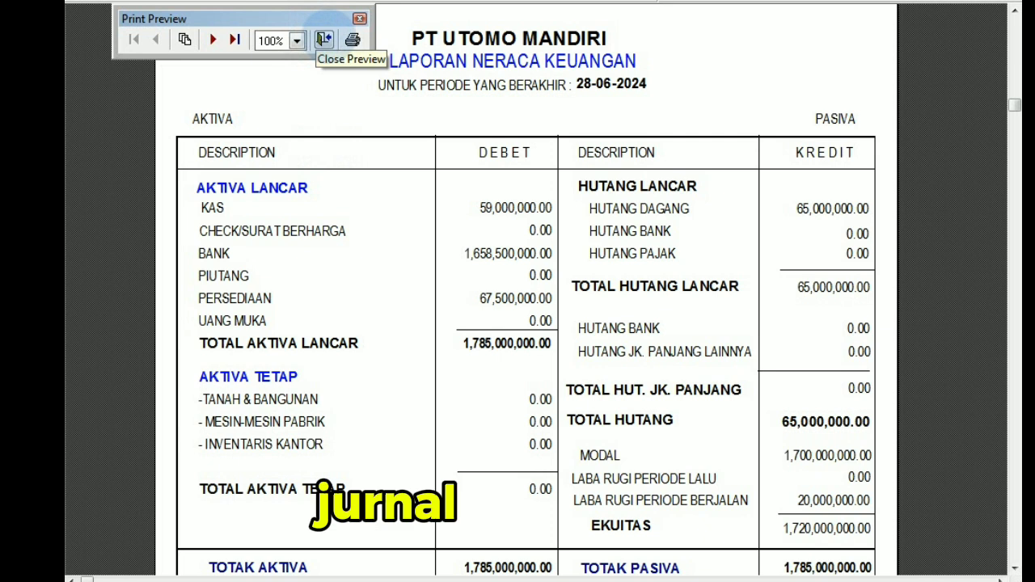
pyautogui.click(323, 39)
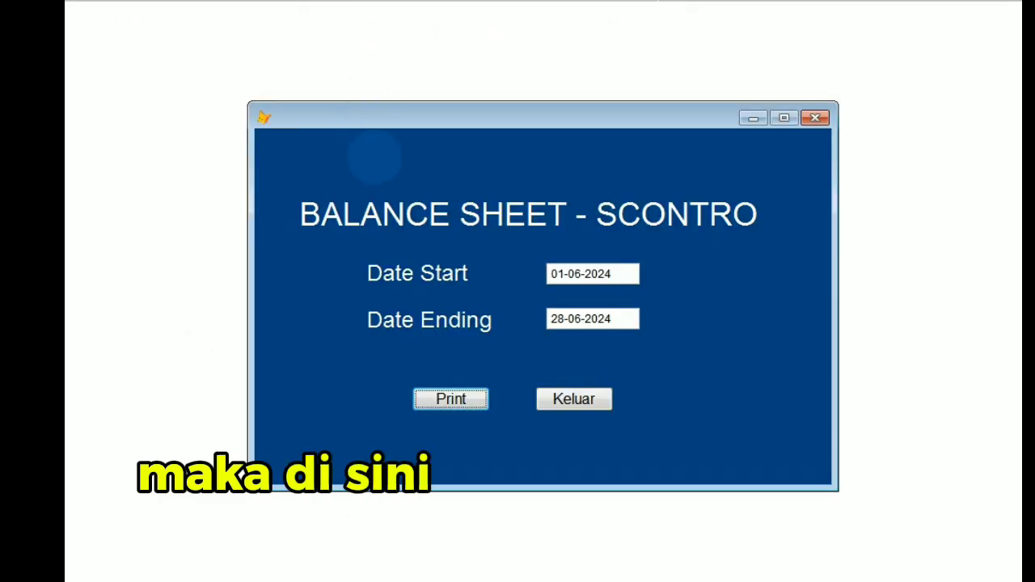
pyautogui.click(572, 399)
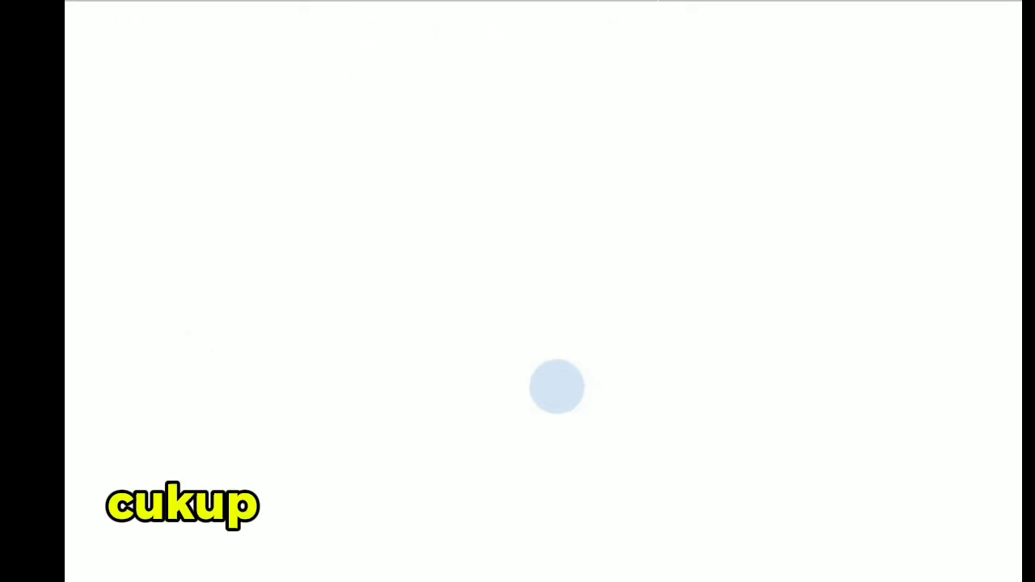
# Open the Staffel balance sheet report with start date 01-06-2024 and preview it on screen instead of printing.
pyautogui.click(169, 3)
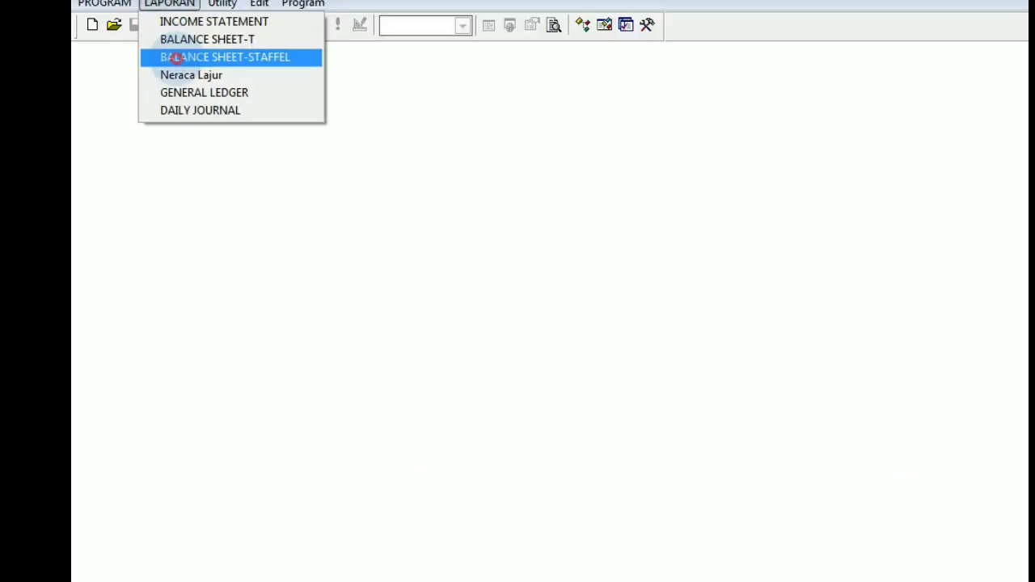
pyautogui.click(176, 58)
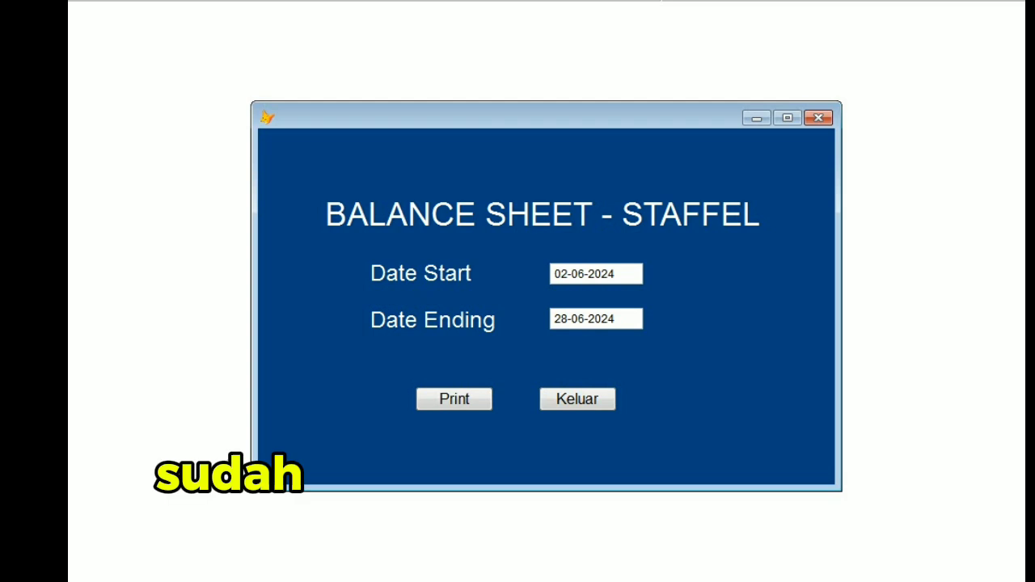
pyautogui.write('1')
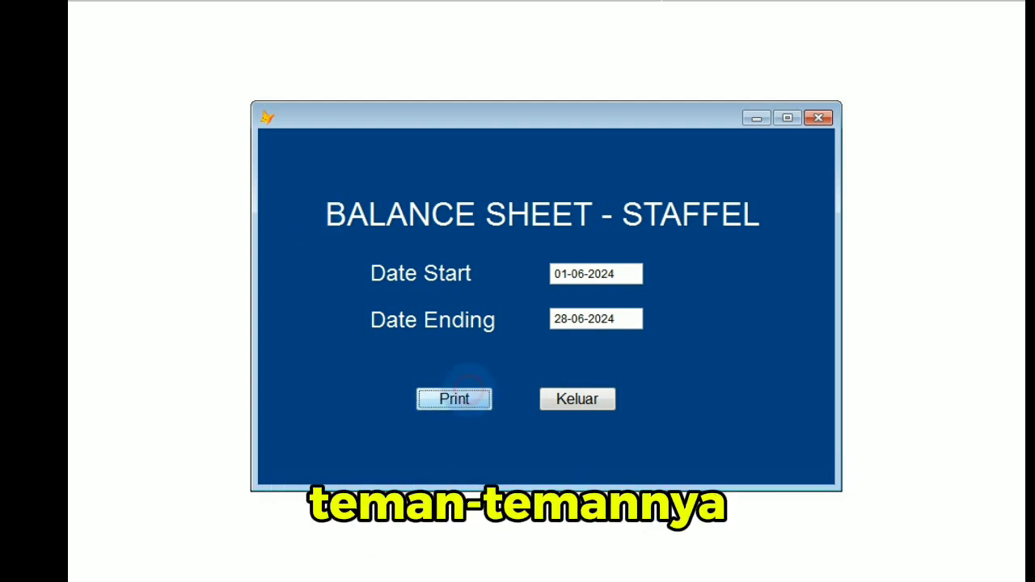
pyautogui.click(461, 396)
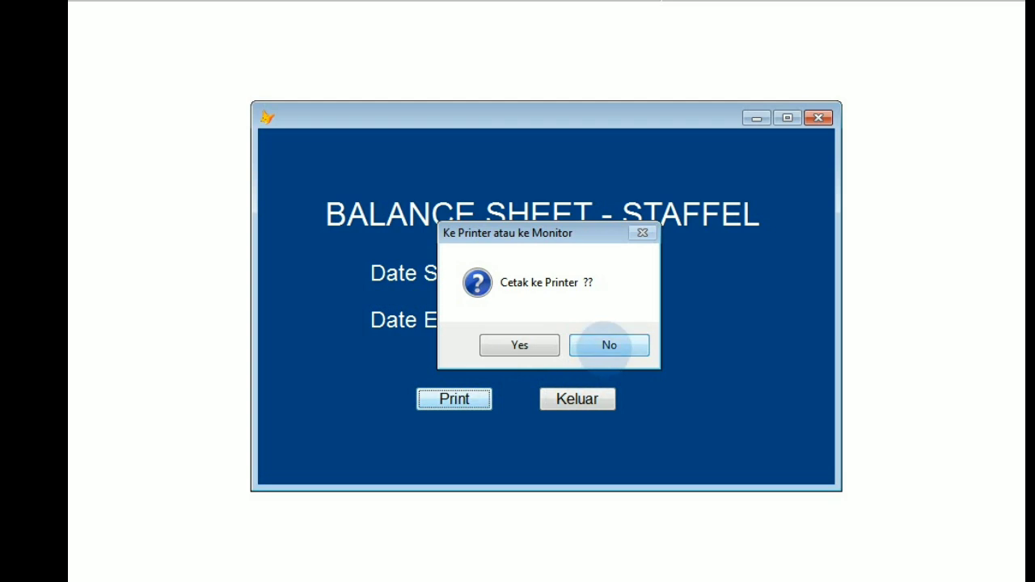
pyautogui.click(609, 345)
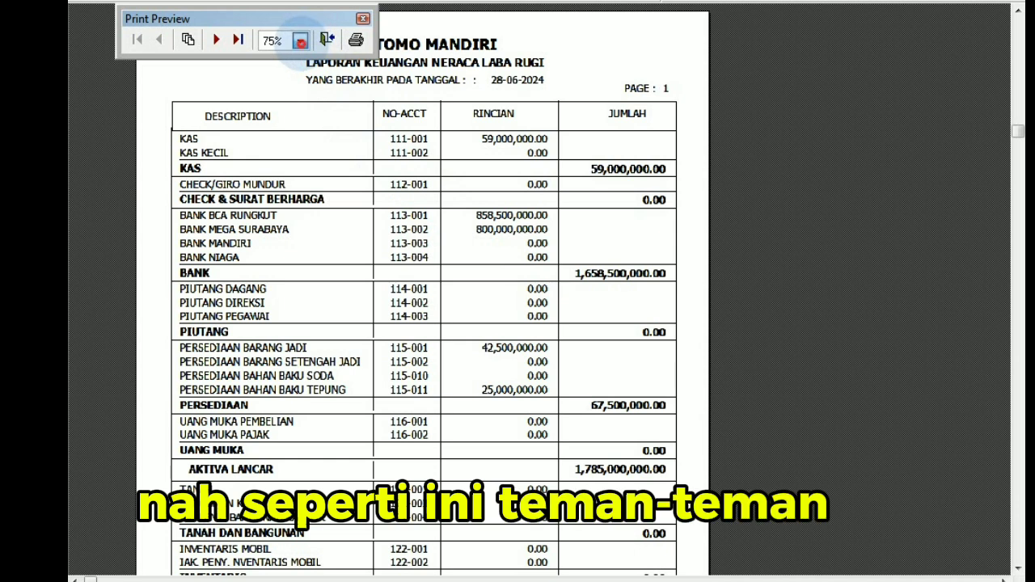
# Enlarge the Staffel balance sheet preview to 100% and examine the first page from cash down to total assets and current liabilities.
pyautogui.click(300, 40)
pyautogui.click(295, 60)
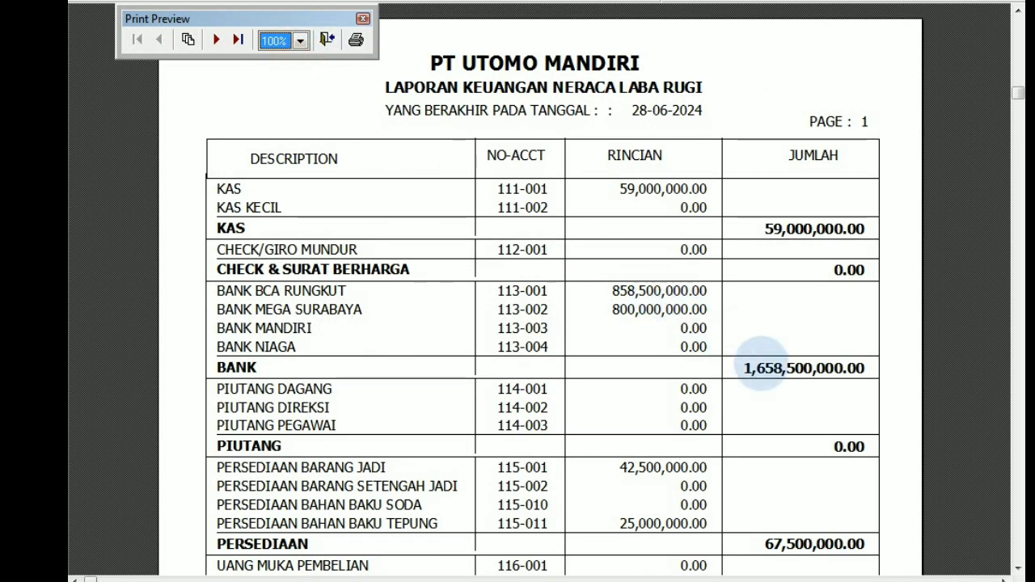
pyautogui.scroll(-3, 761, 366)
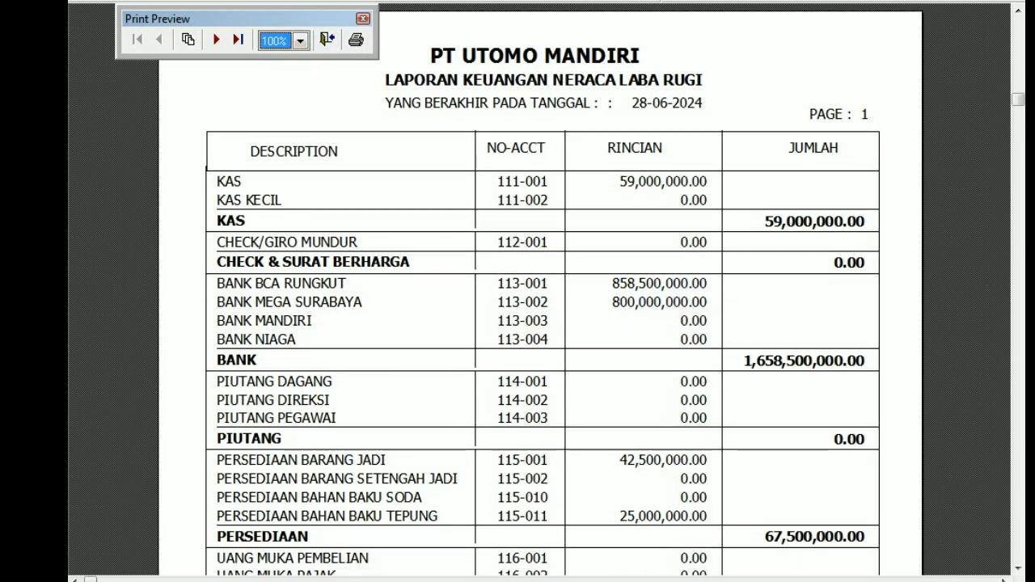
pyautogui.scroll(-5, 542, 291)
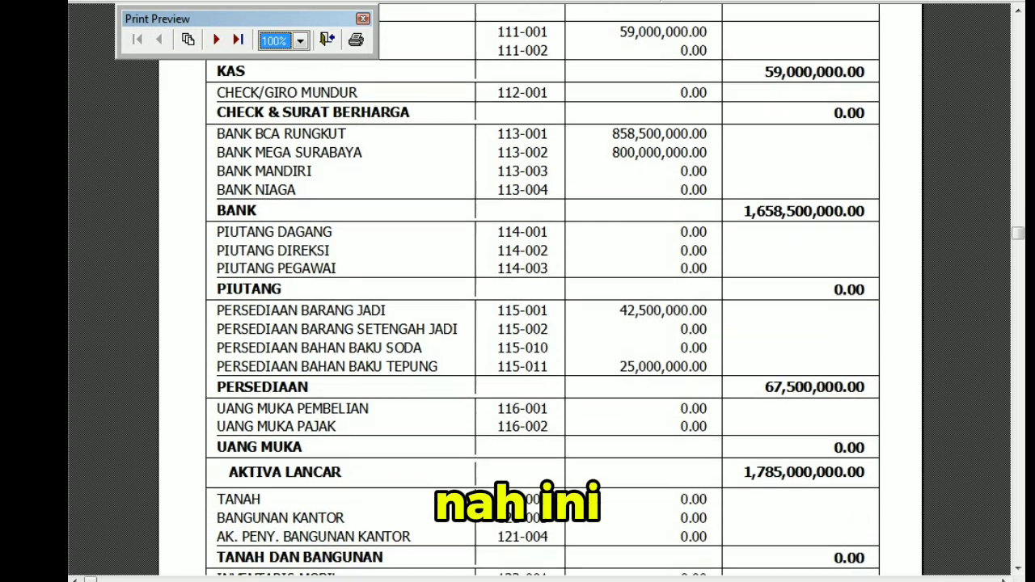
pyautogui.scroll(5, 542, 291)
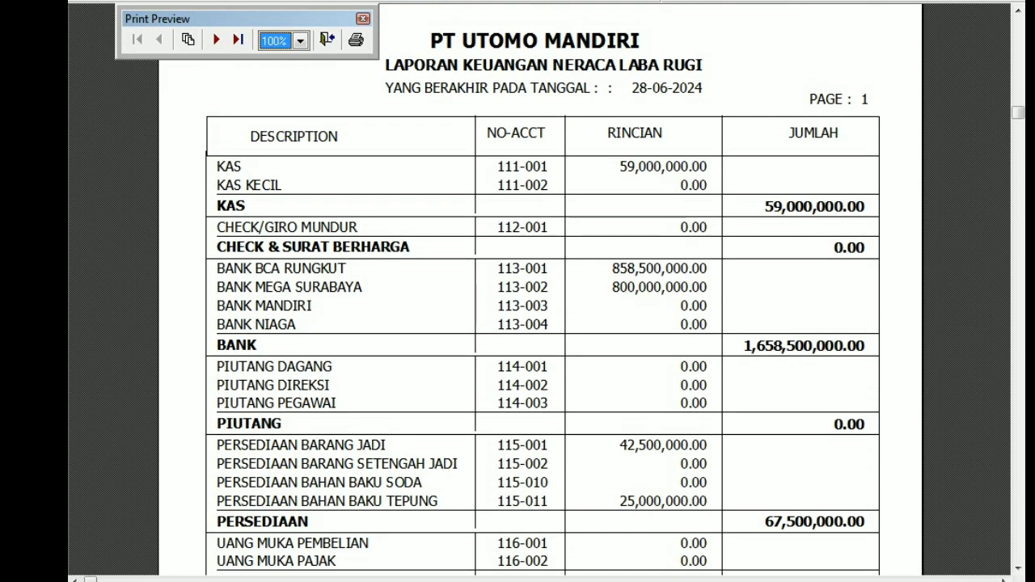
pyautogui.scroll(-5, 541, 291)
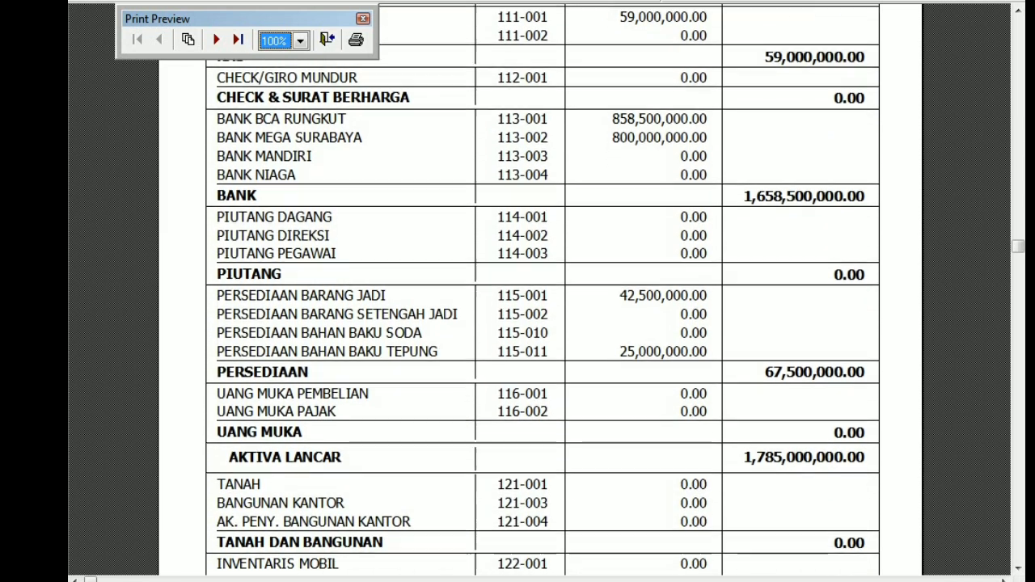
pyautogui.scroll(-5, 542, 291)
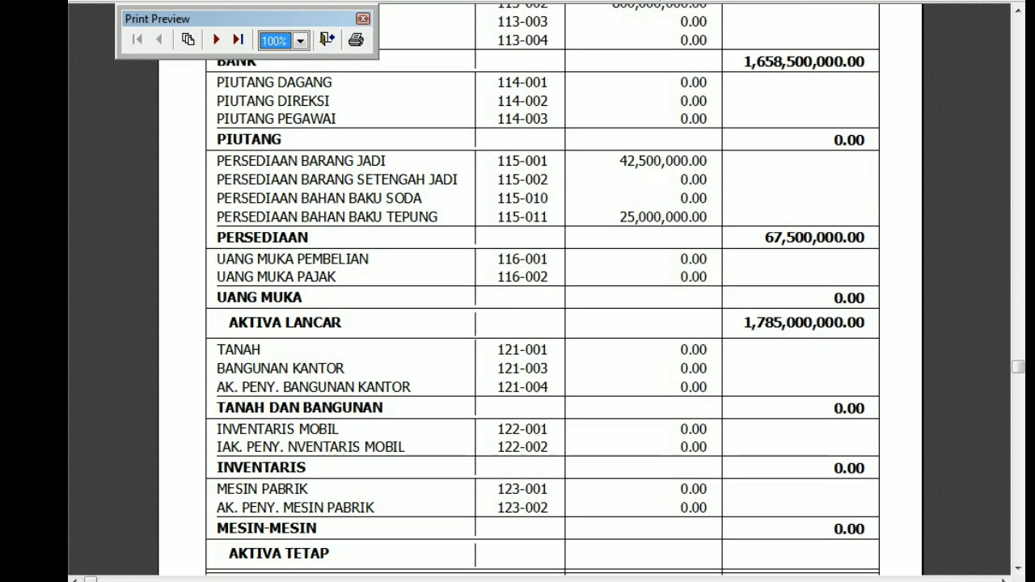
pyautogui.scroll(-3, 542, 291)
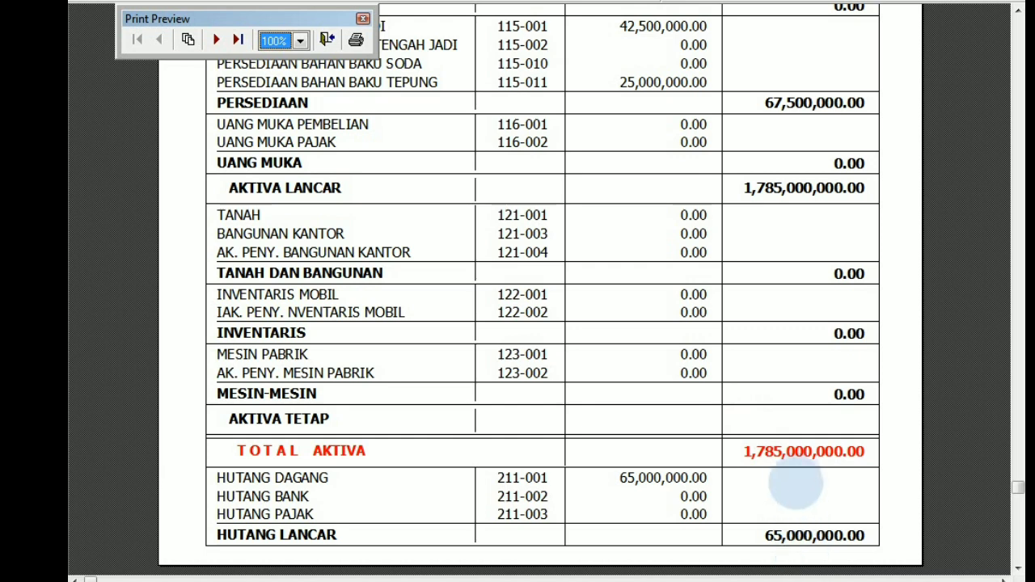
pyautogui.scroll(-3, 791, 473)
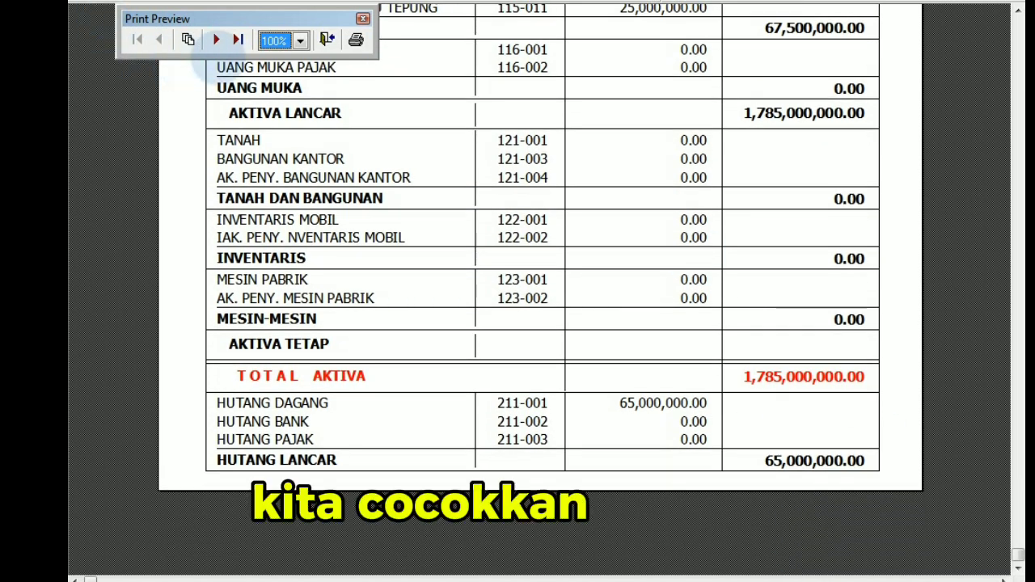
# Examine the liabilities, equity and total on the Staffel balance sheet's second page, and close the report.
pyautogui.click(216, 40)
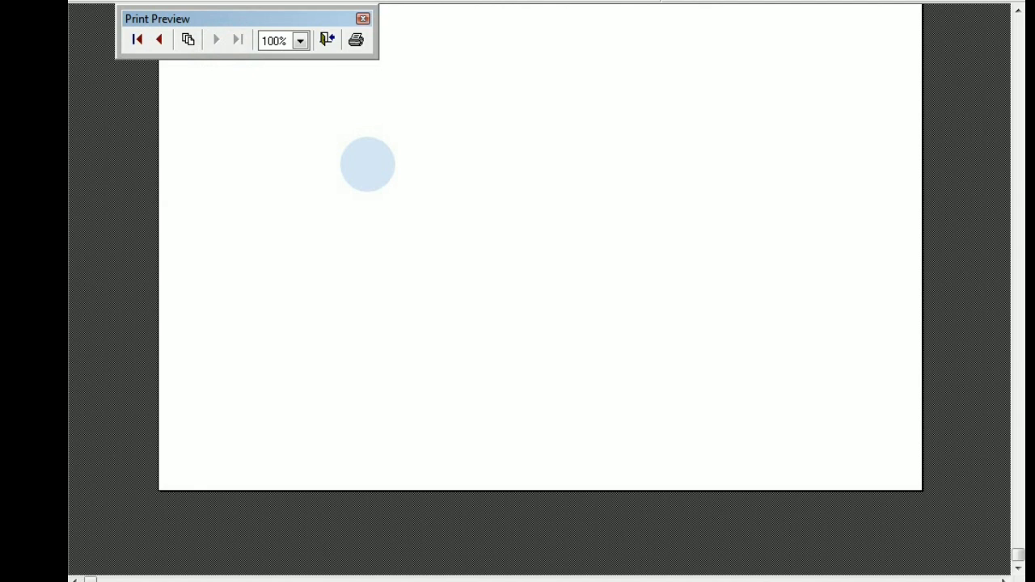
pyautogui.scroll(8, 367, 164)
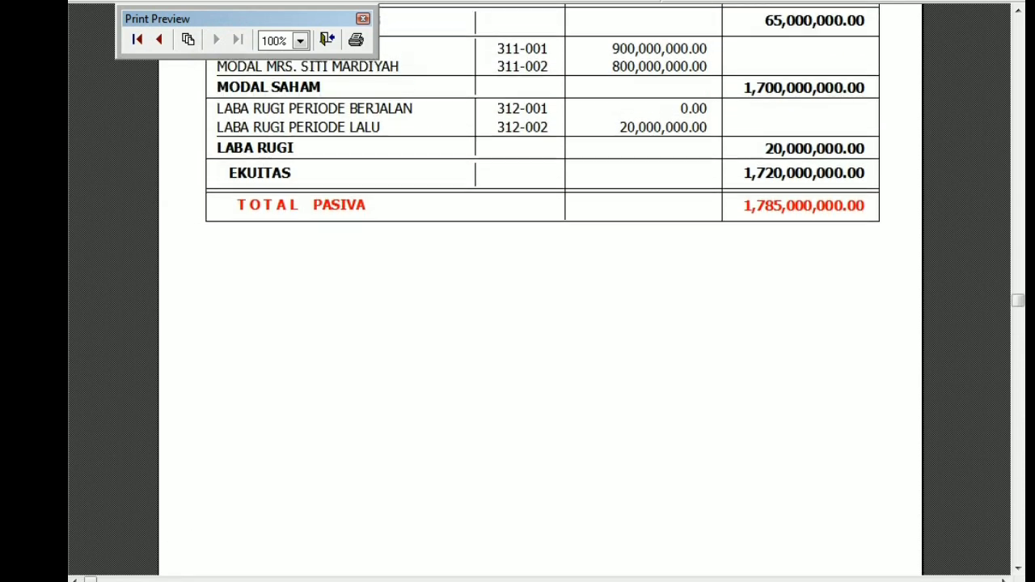
pyautogui.scroll(6, 542, 267)
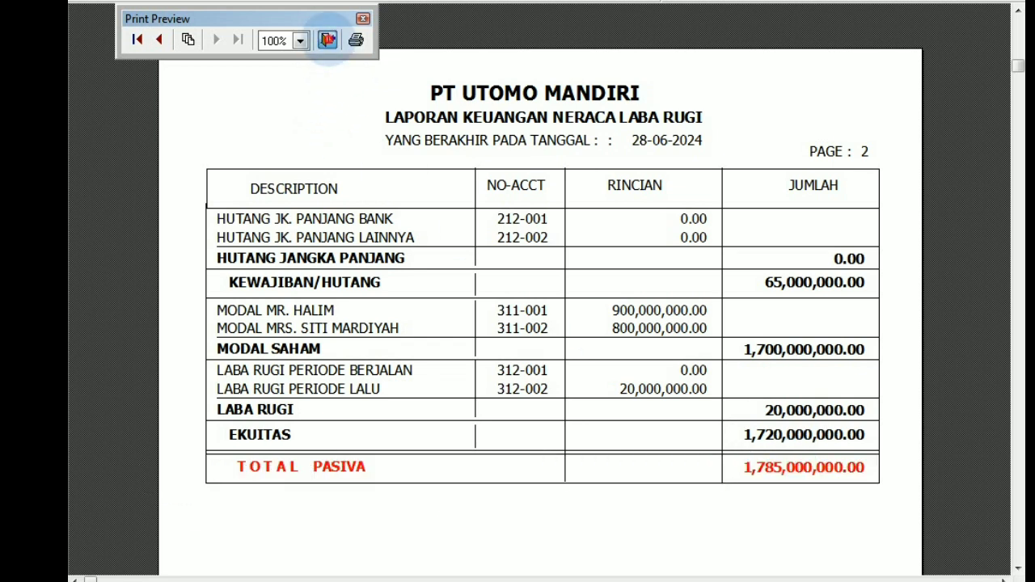
pyautogui.click(328, 39)
pyautogui.click(570, 402)
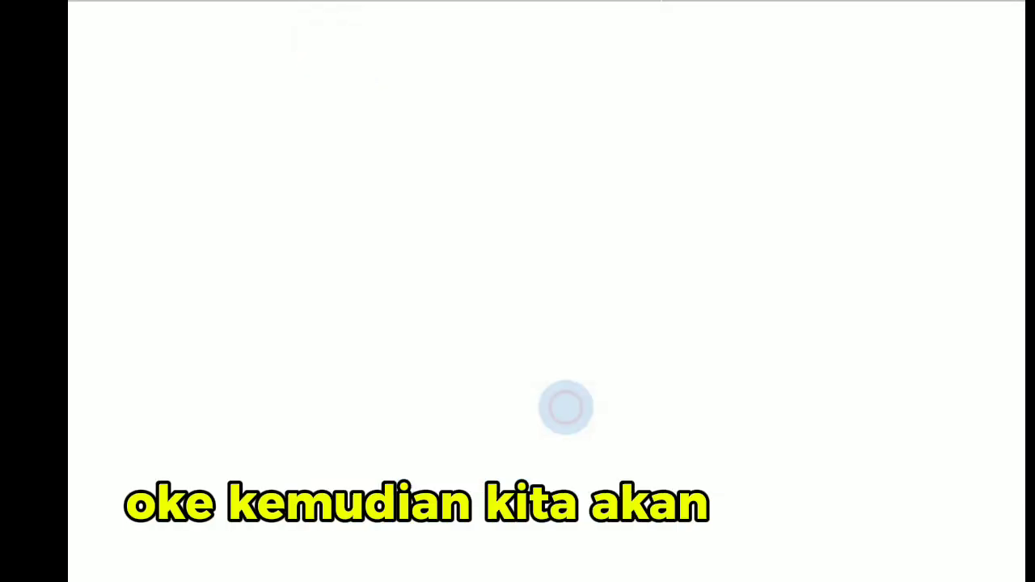
# Open the general ledger report for 01-06-2024 to 28-06-2024, one account per page, and preview it on screen instead of printing.
pyautogui.click(168, 28)
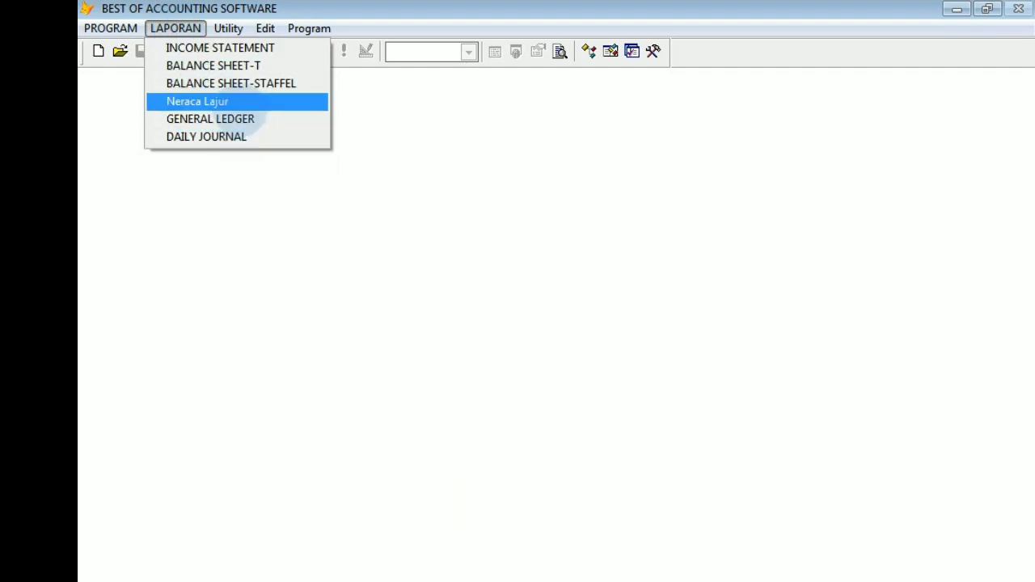
pyautogui.click(239, 119)
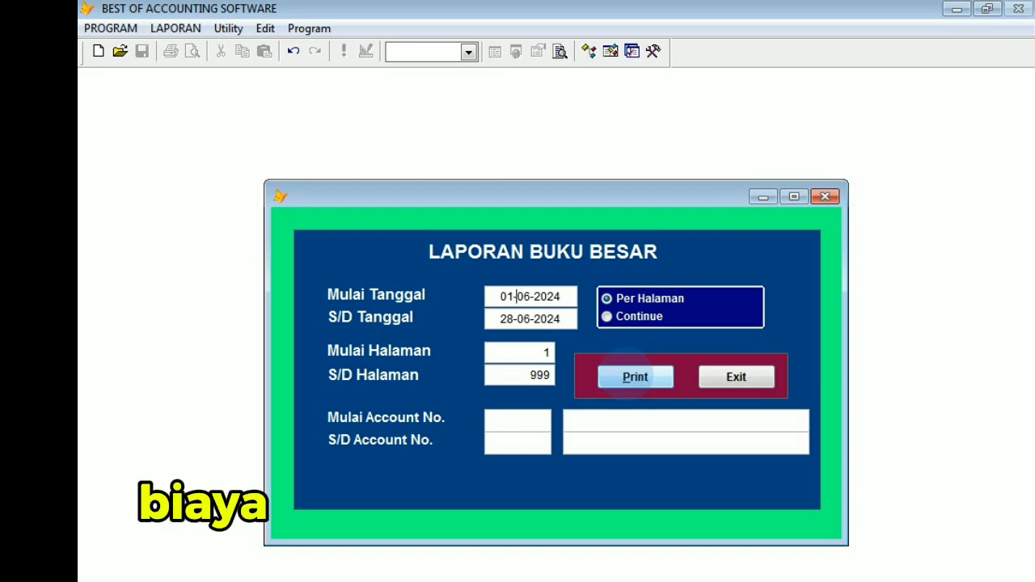
pyautogui.click(635, 376)
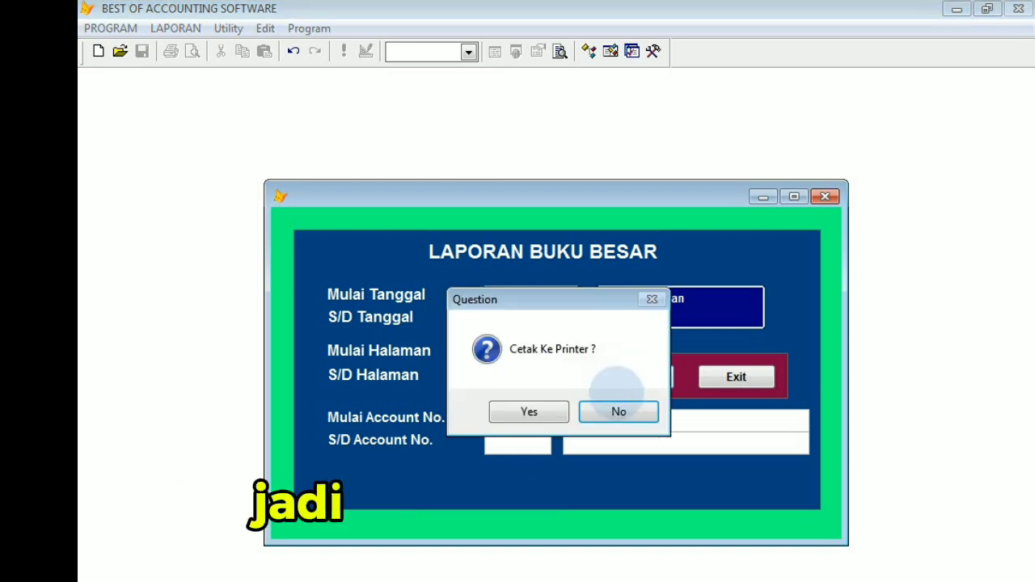
pyautogui.click(618, 411)
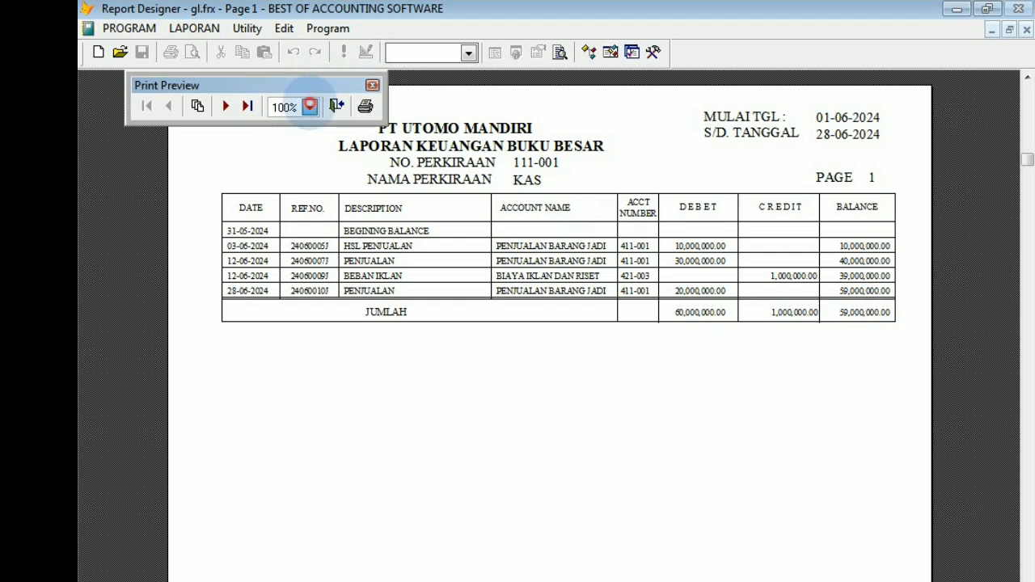
# View the general ledger at 100%, review the pages from KAS through BANK BCA RUNGKUT, and close the report.
pyautogui.click(310, 106)
pyautogui.click(298, 125)
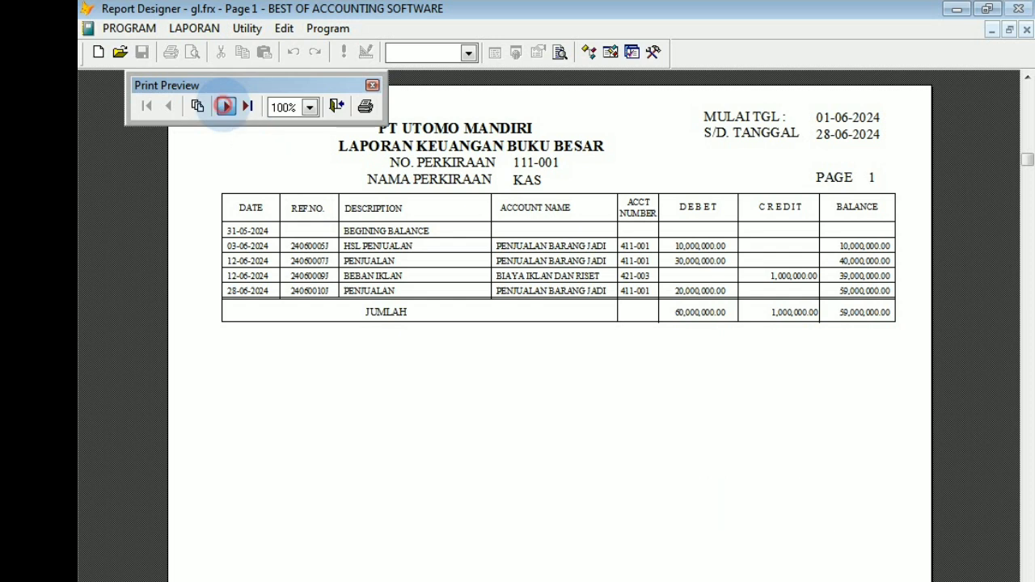
pyautogui.click(225, 106)
pyautogui.click(225, 106)
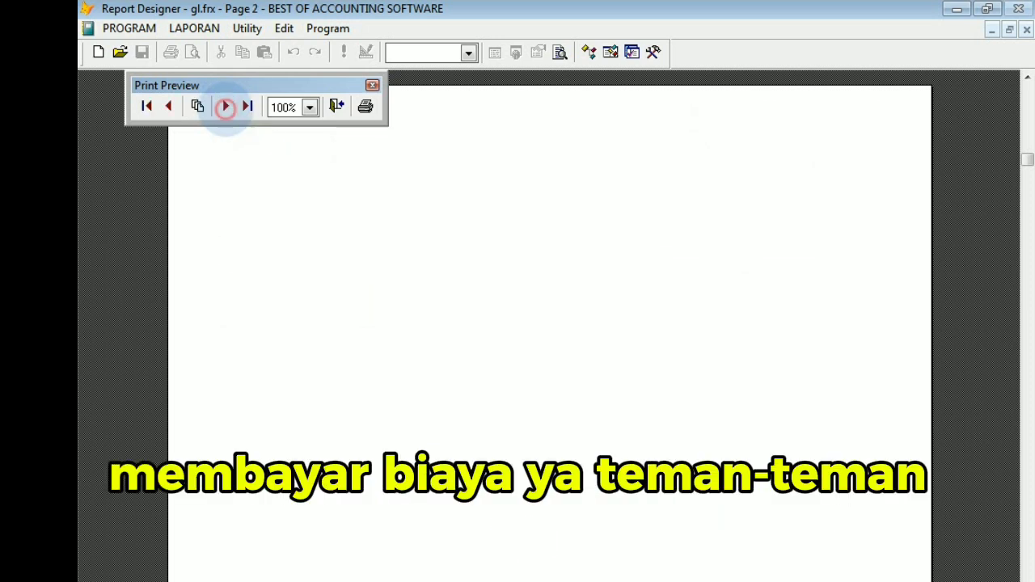
pyautogui.click(225, 107)
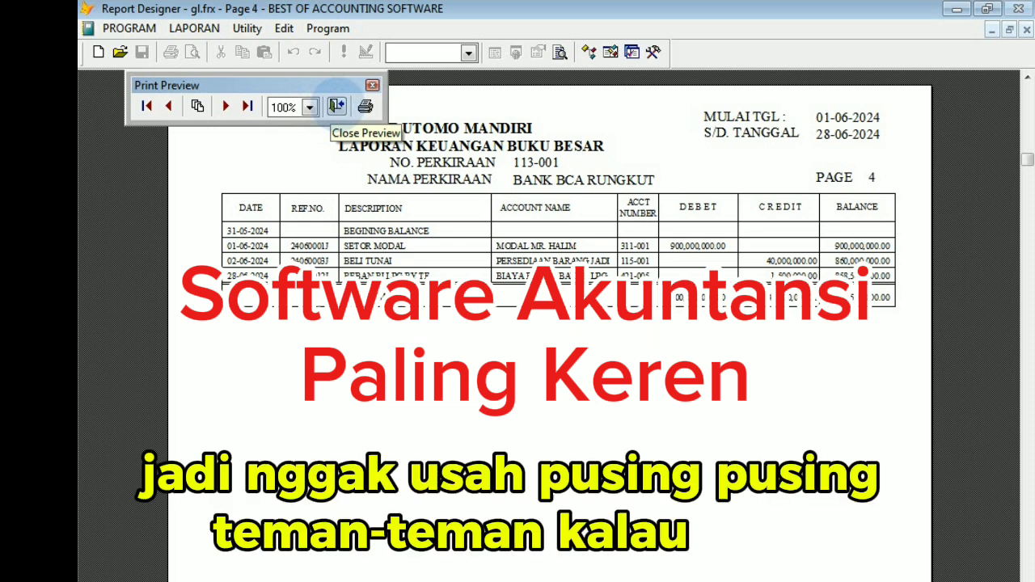
pyautogui.click(336, 106)
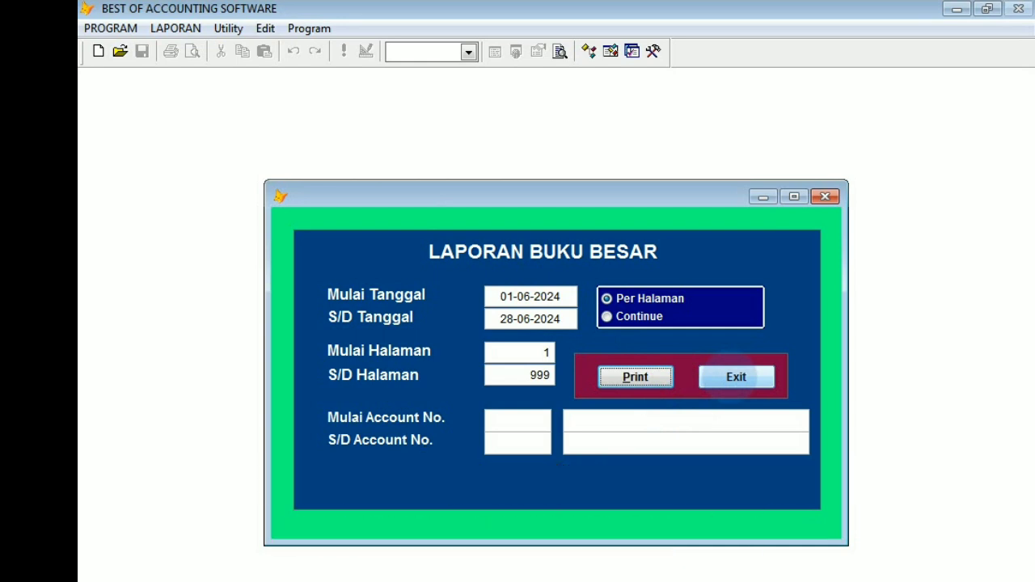
pyautogui.click(736, 377)
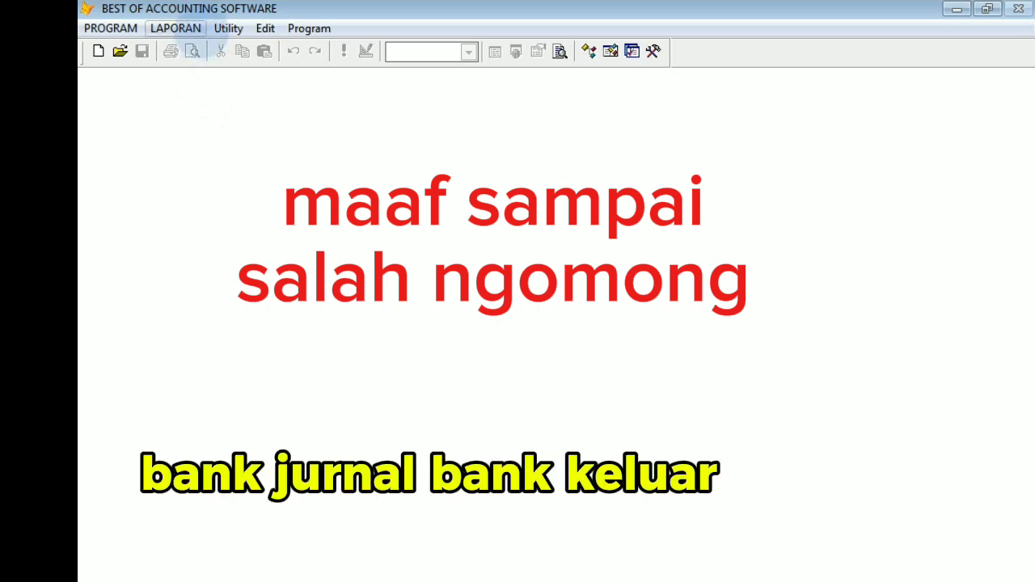
# Open the general journal and display the 01-06-2024 SETOR MODAL entry for BANK BCA SURABAYA.
pyautogui.click(176, 28)
pyautogui.moveTo(113, 28)
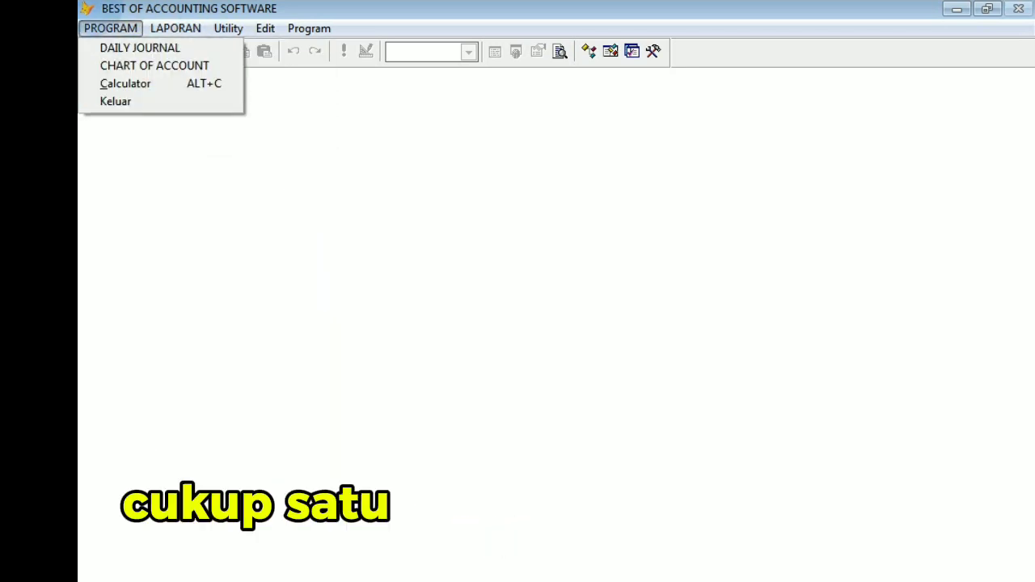
pyautogui.click(126, 47)
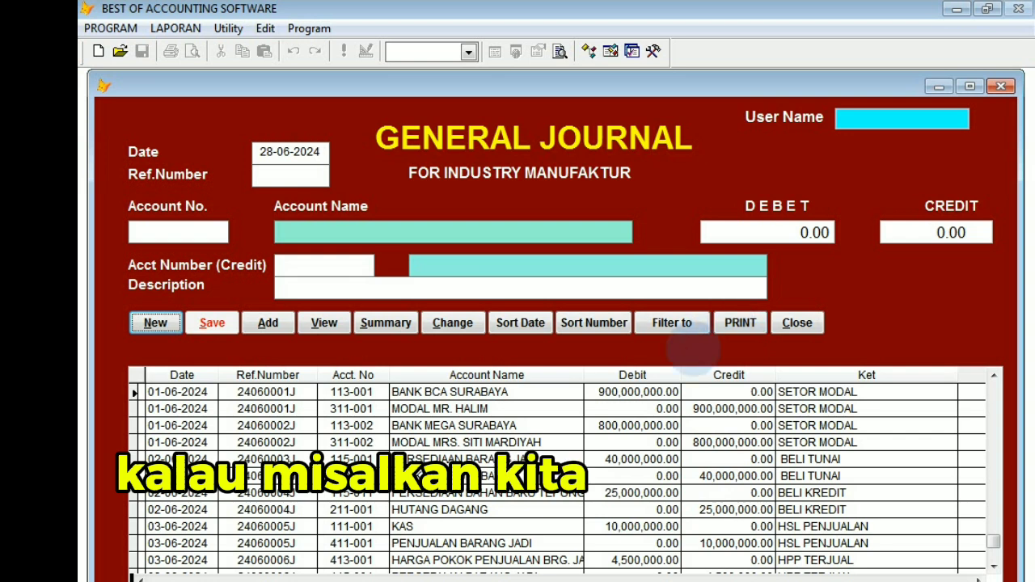
pyautogui.click(620, 391)
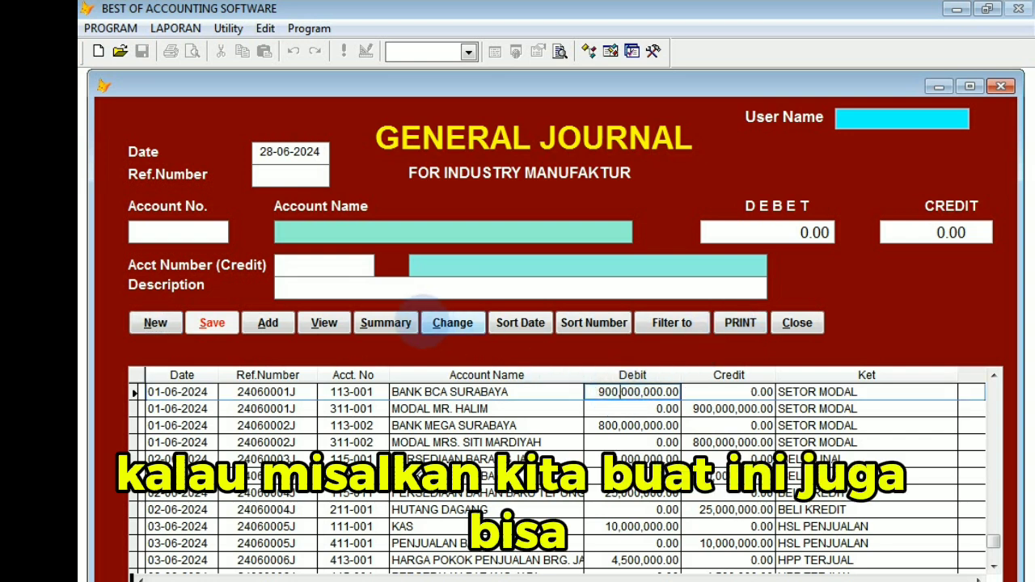
pyautogui.click(326, 324)
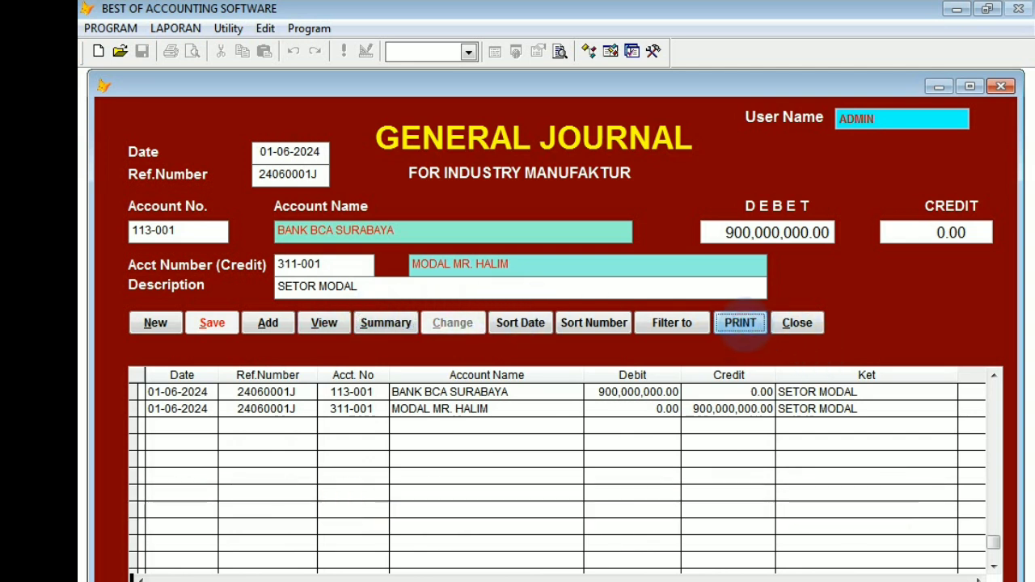
# Preview the voucher of the displayed SETOR MODAL entry in a maximized window, examine its debit and credit lines, and close the preview.
pyautogui.click(741, 324)
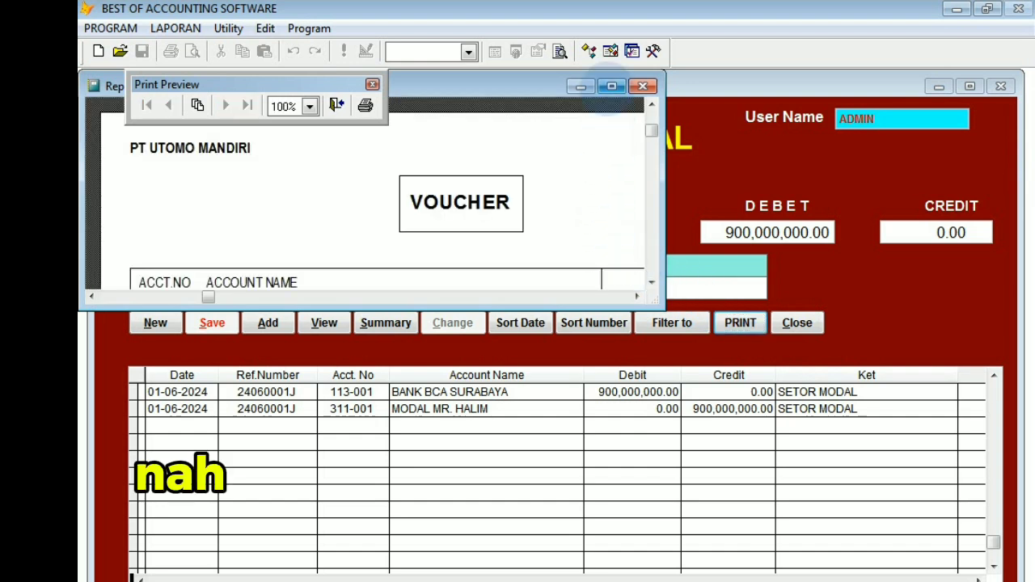
pyautogui.click(612, 86)
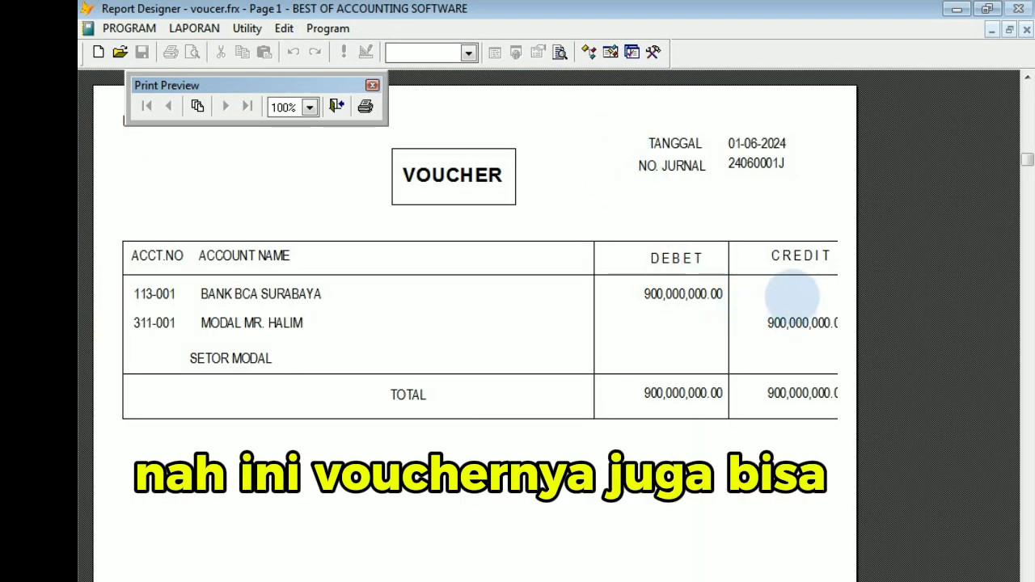
pyautogui.click(786, 324)
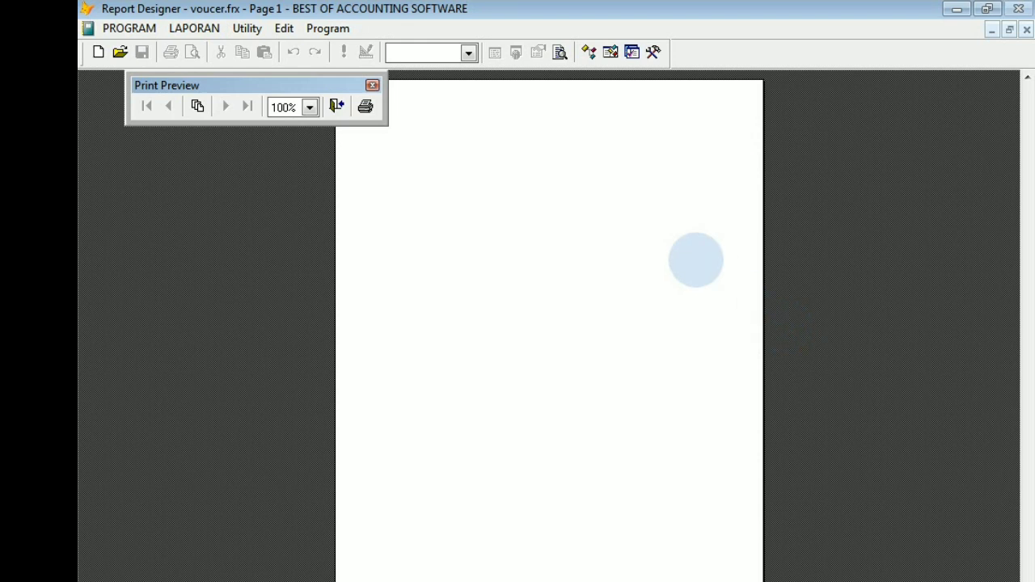
pyautogui.click(694, 256)
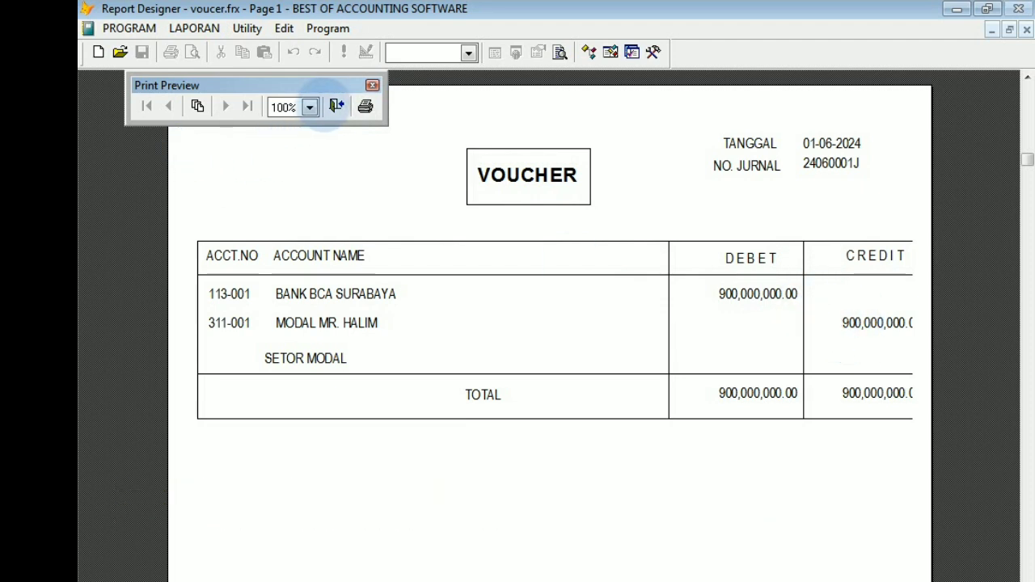
pyautogui.click(336, 106)
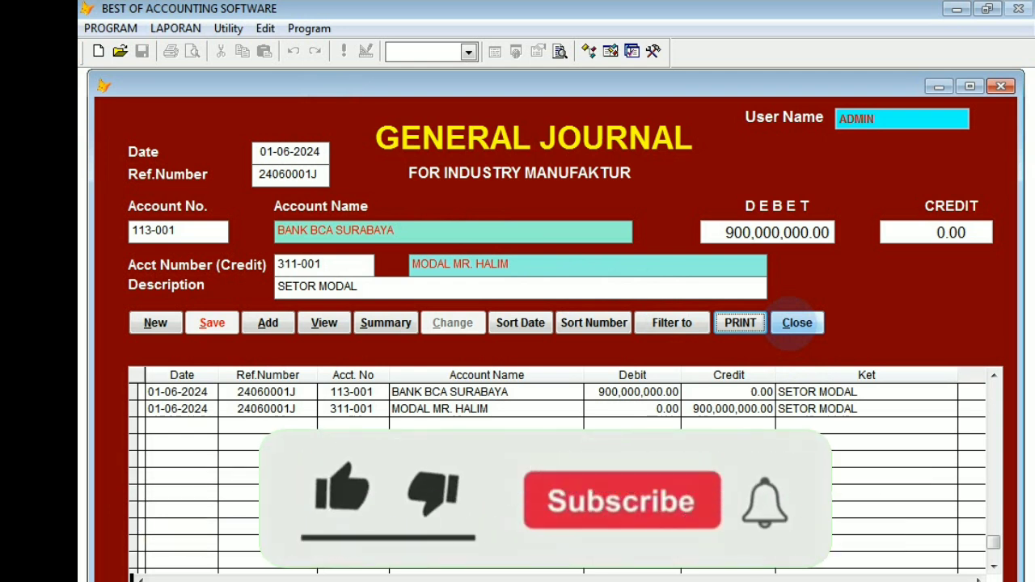
# Close the general journal, reopen it to view the list of recorded entries, and close it again.
pyautogui.click(797, 323)
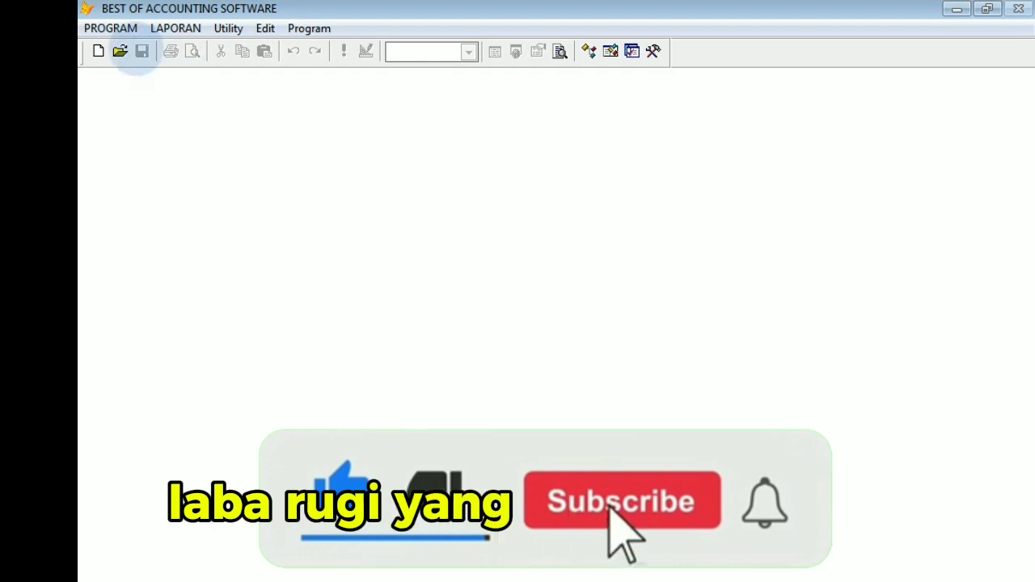
pyautogui.click(111, 28)
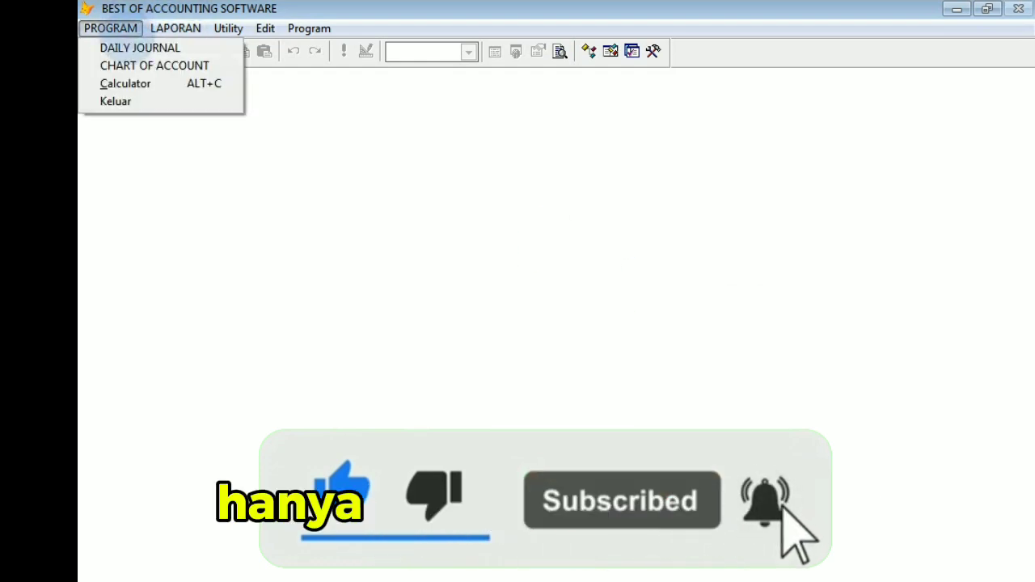
pyautogui.click(140, 48)
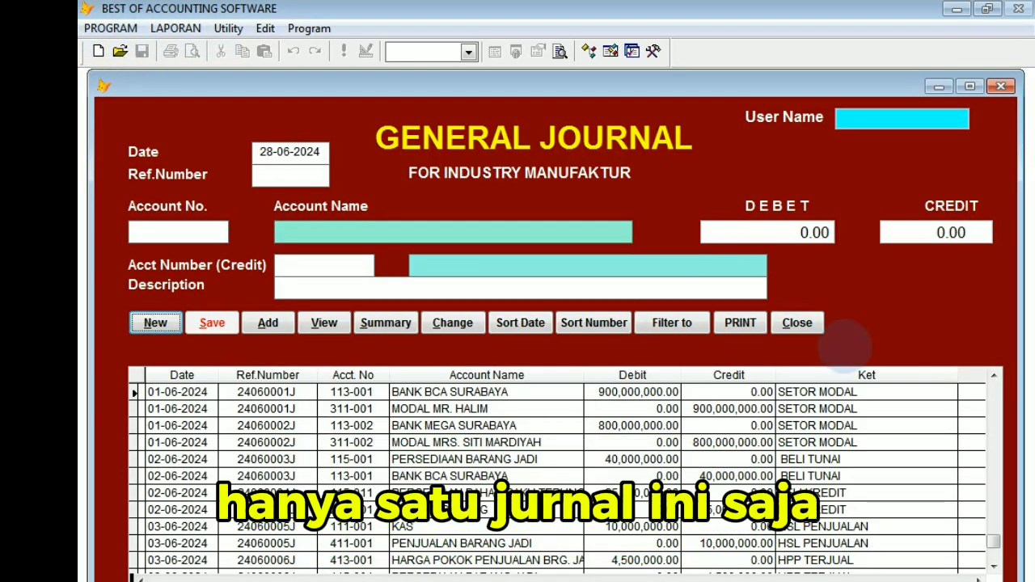
pyautogui.click(797, 323)
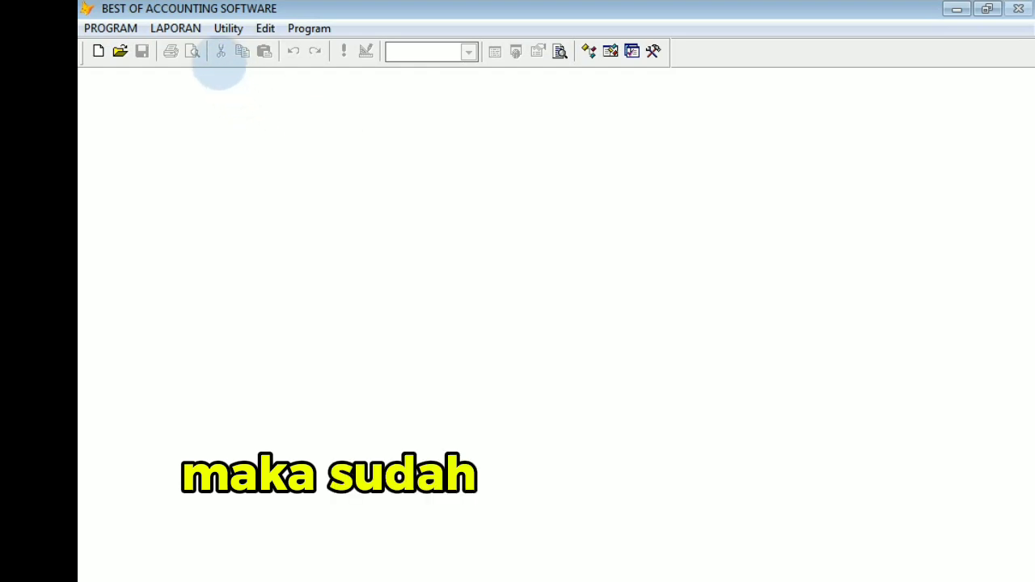
# Open the general ledger report and set its start date to 01-06-2024.
pyautogui.click(176, 29)
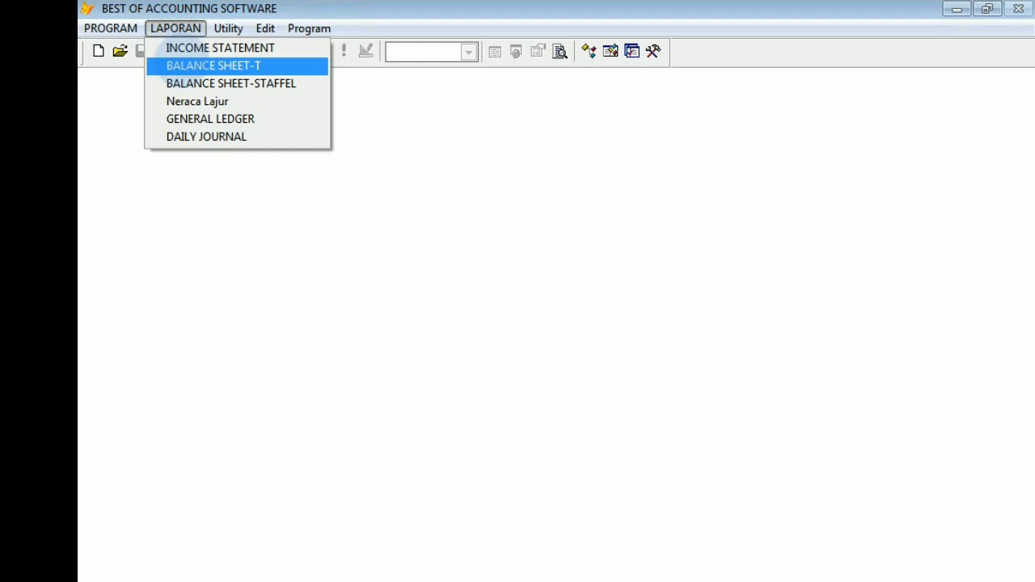
pyautogui.click(197, 119)
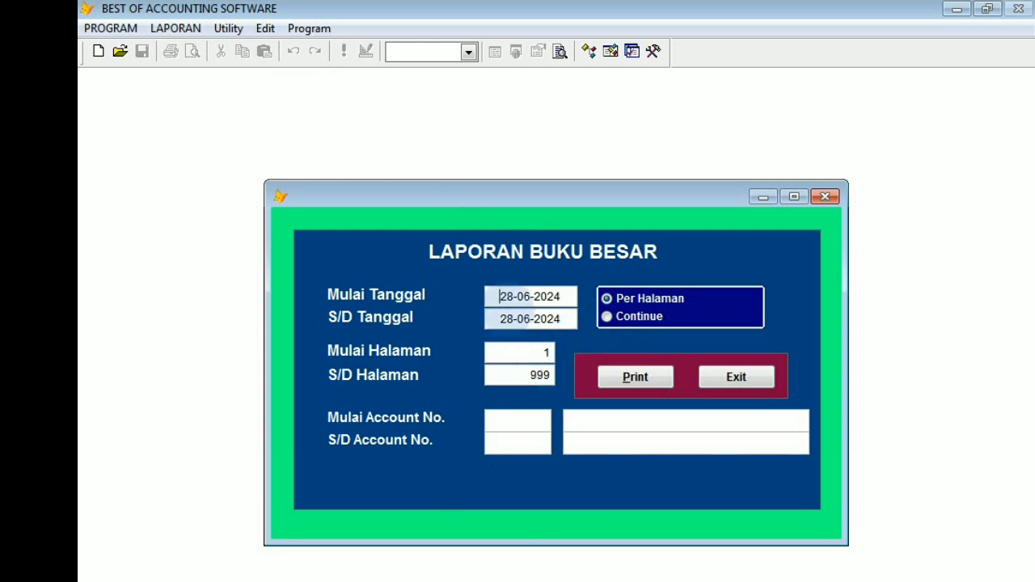
pyautogui.write('1')
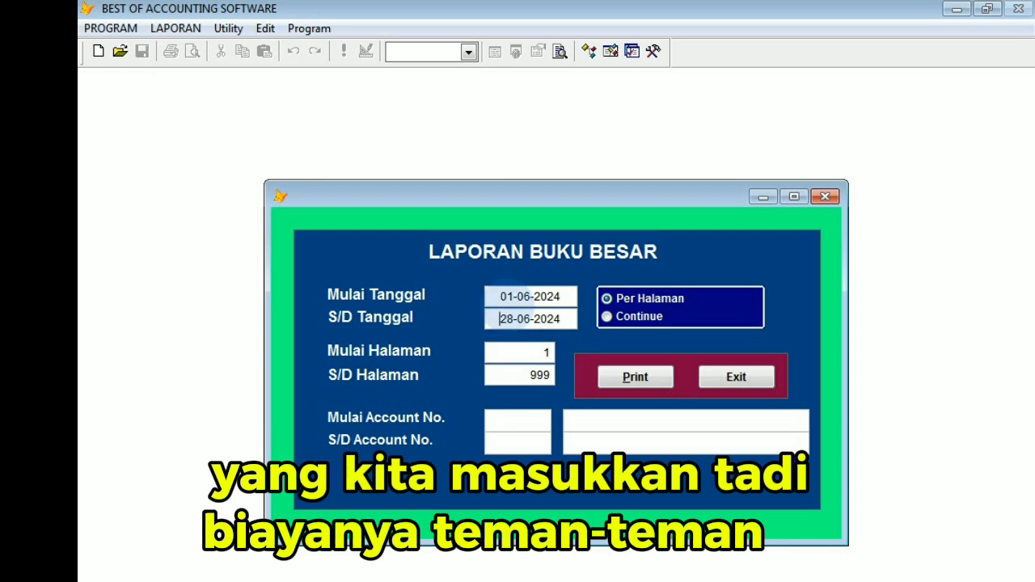
# Look up the accounts beginning with 4 and choose 421-005 BIAYA BAHAN BAKAR LPG as the report's starting account.
pyautogui.click(511, 420)
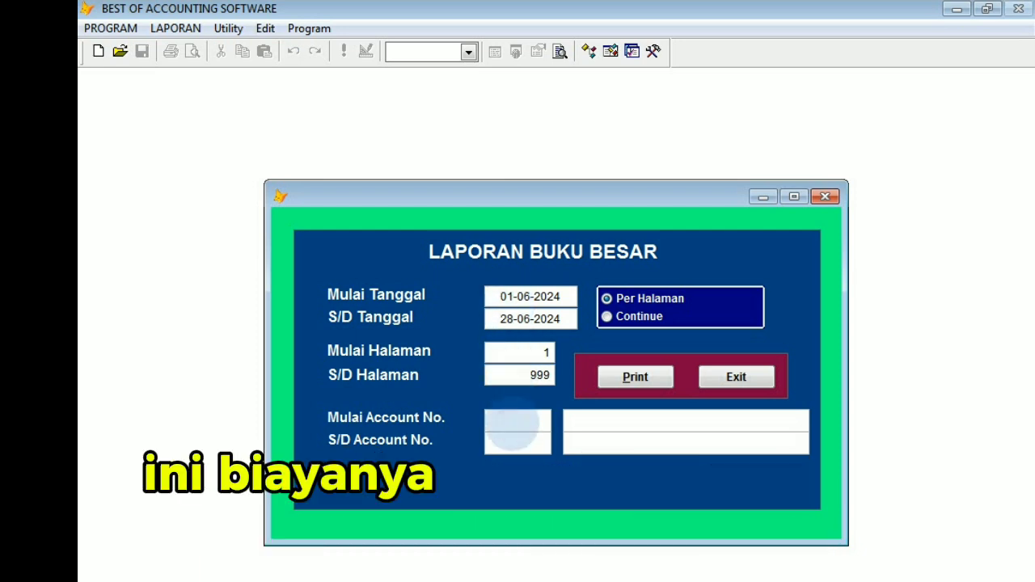
pyautogui.write('4')
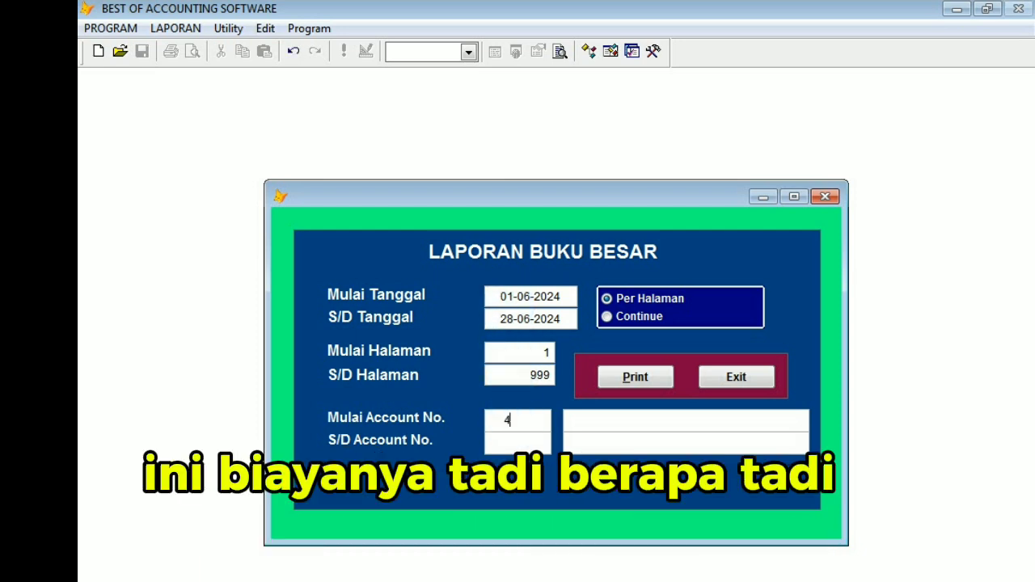
pyautogui.press('Return')
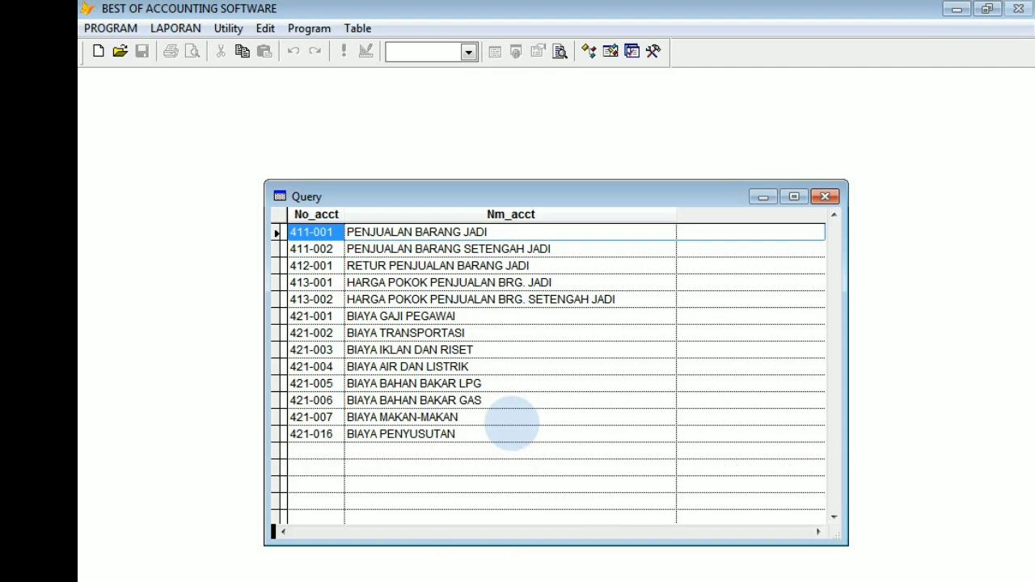
pyautogui.press('Down')
pyautogui.press('Down')
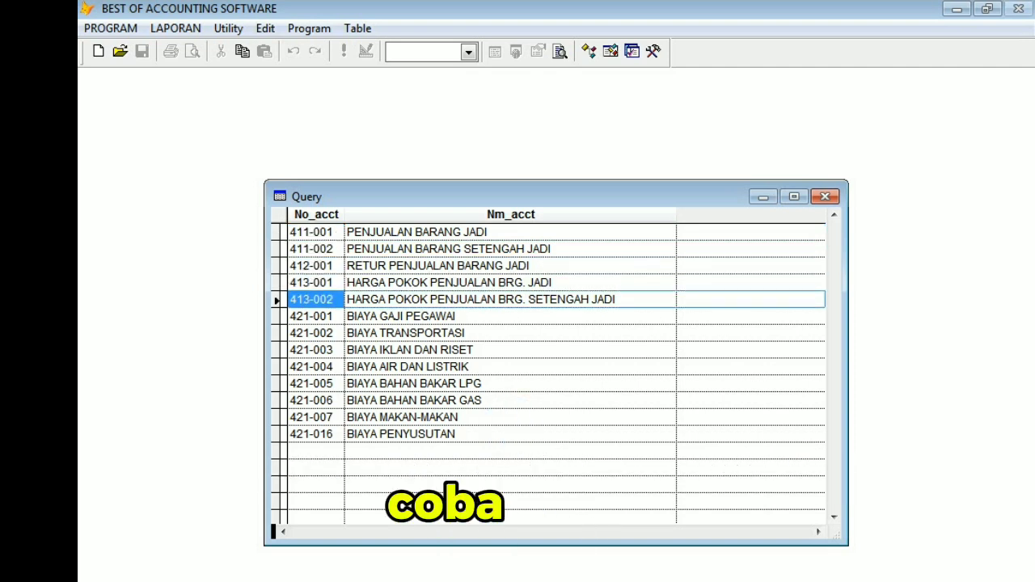
pyautogui.press('Down')
pyautogui.press('Down')
pyautogui.press('Down')
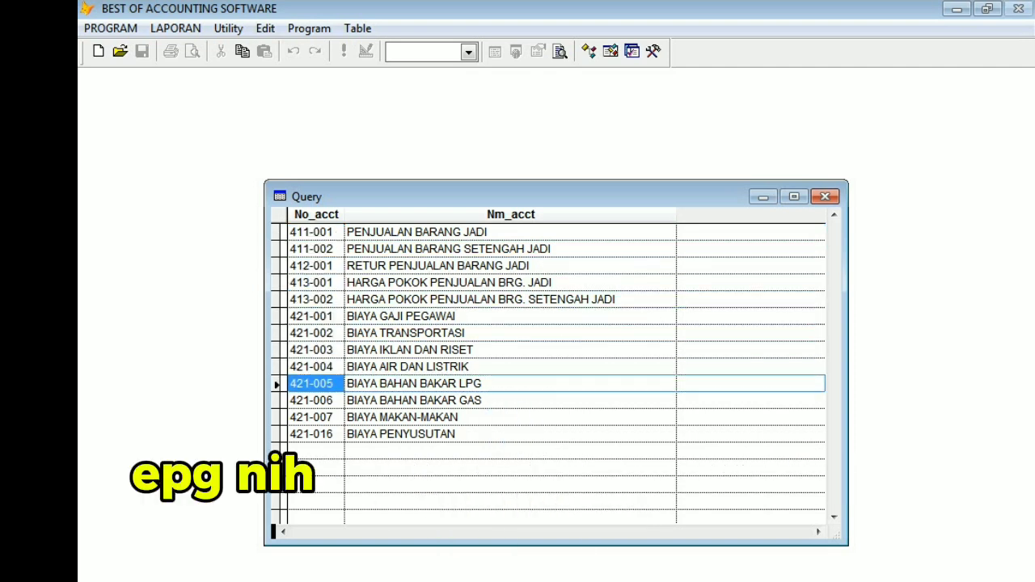
pyautogui.press('Return')
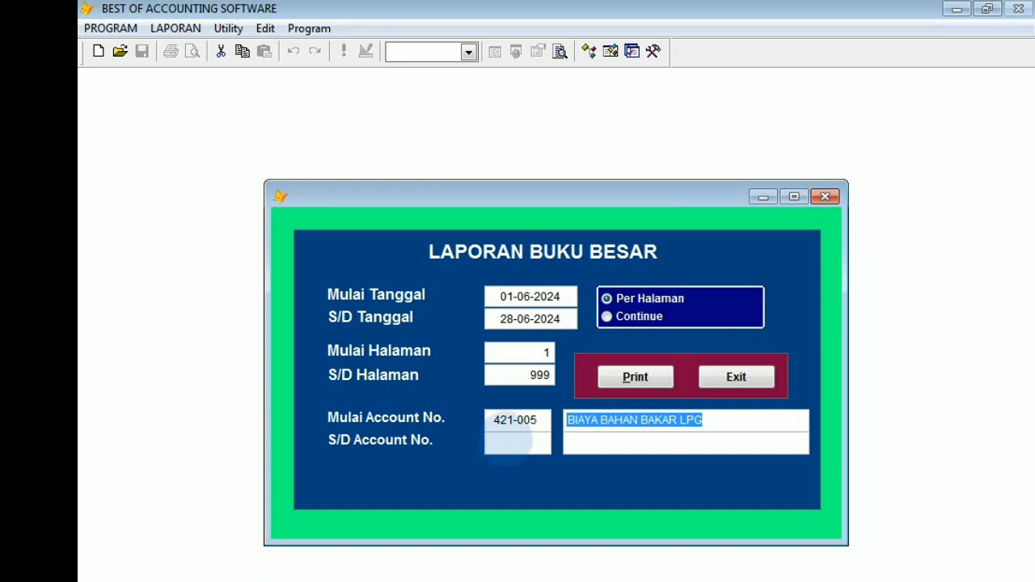
# Choose 421-005 BIAYA BAHAN BAKAR LPG as the ending account of the general ledger report.
pyautogui.click(508, 441)
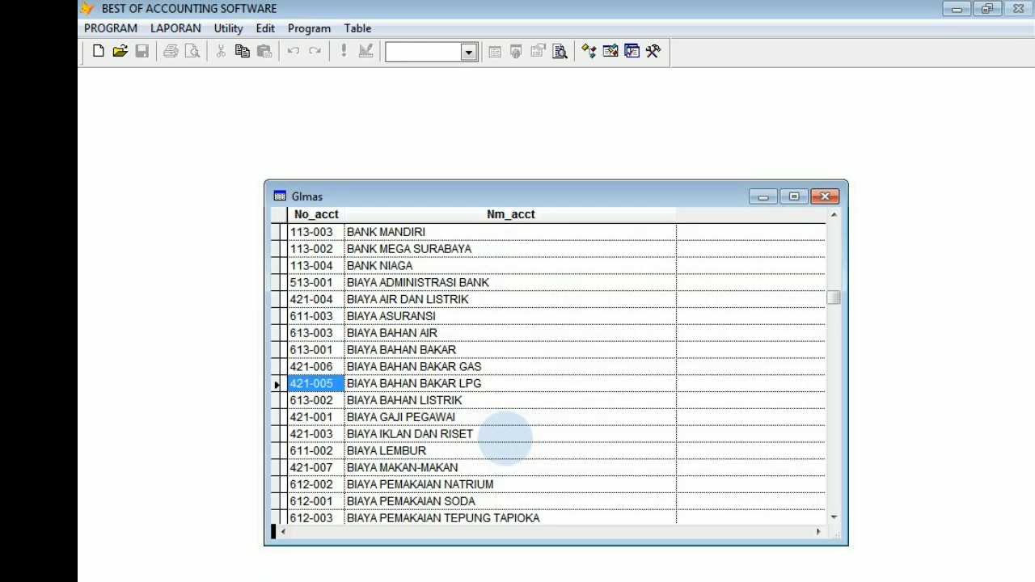
pyautogui.press('Escape')
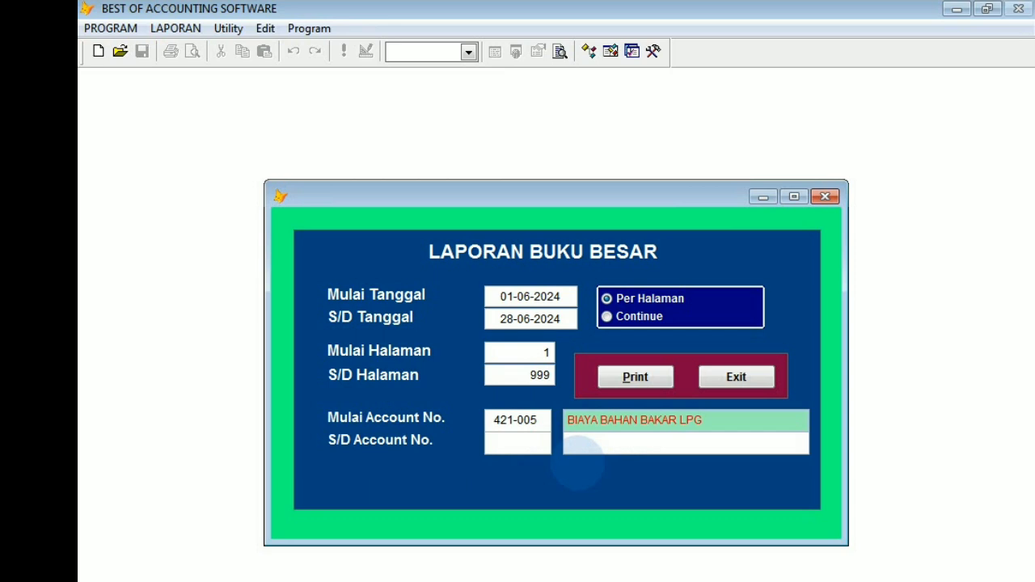
pyautogui.press('Return')
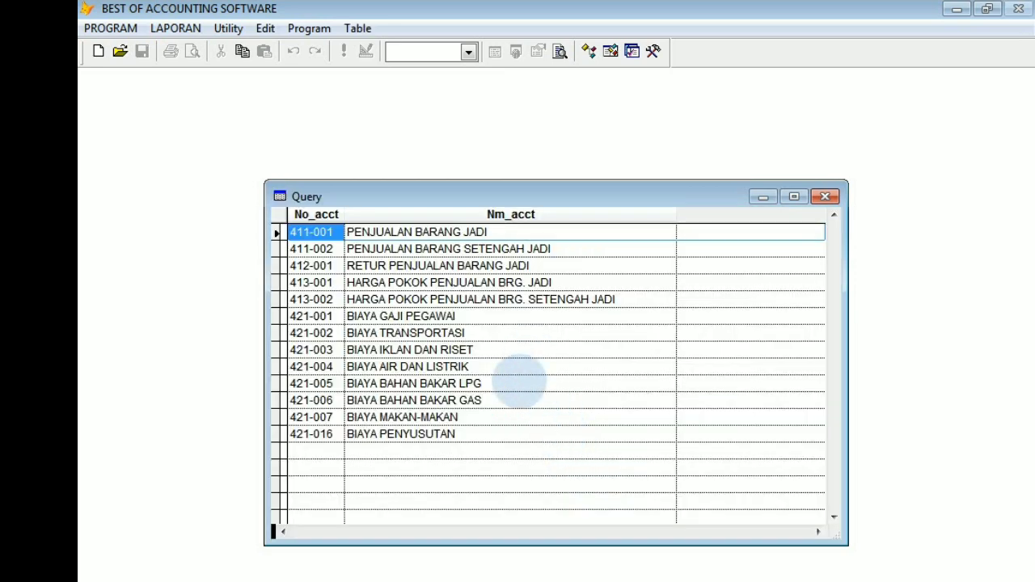
pyautogui.click(518, 384)
pyautogui.press('Escape')
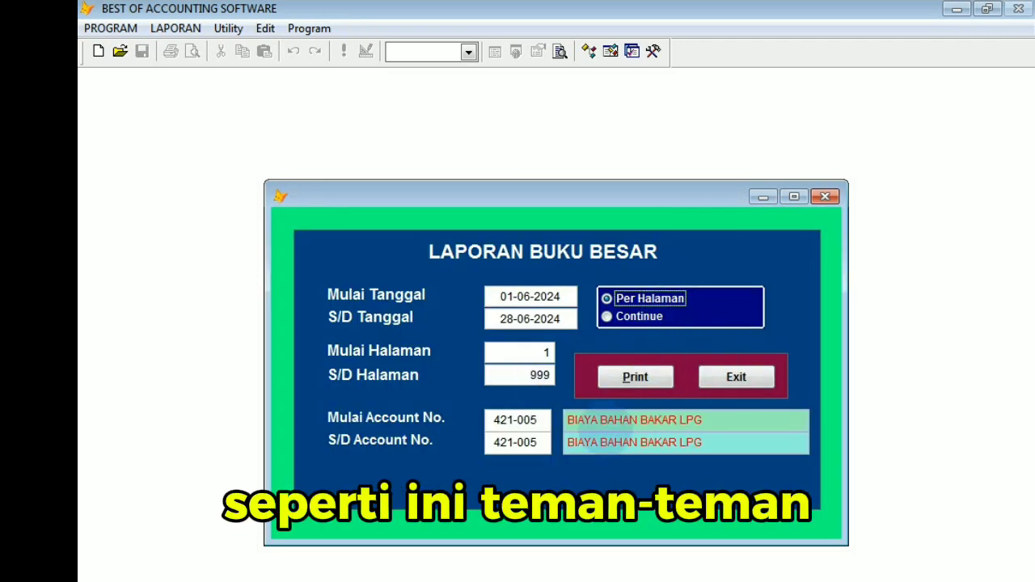
# Preview the BIAYA BAHAN BAKAR LPG ledger on screen instead of printing, examine its entries, and close the preview and the report form.
pyautogui.click(635, 377)
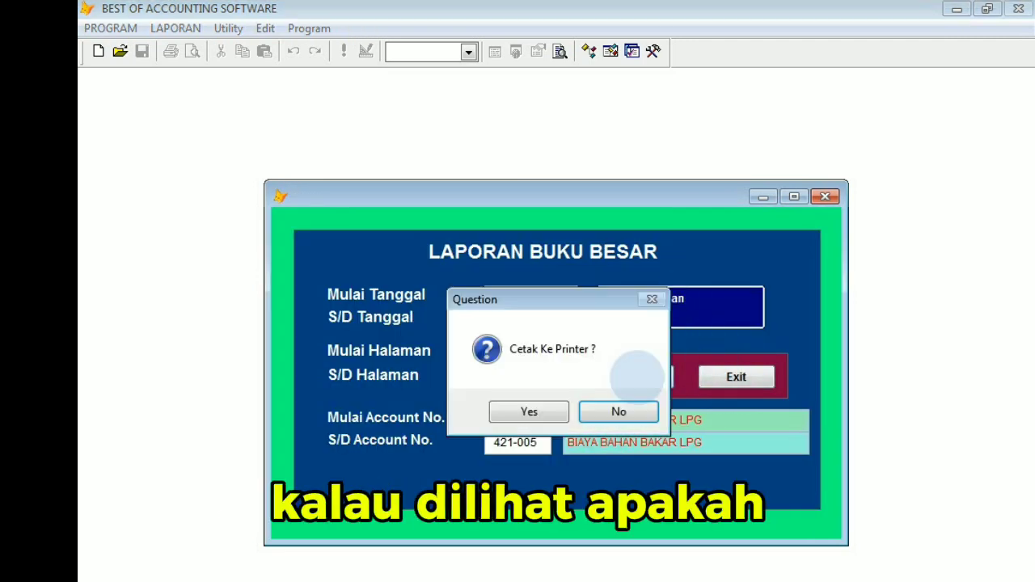
pyautogui.click(619, 412)
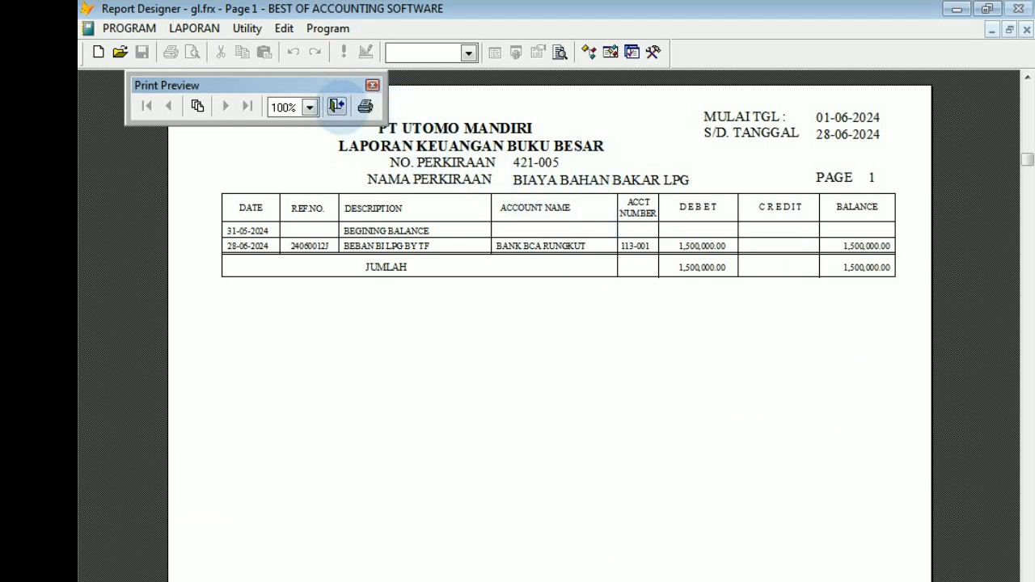
pyautogui.click(337, 106)
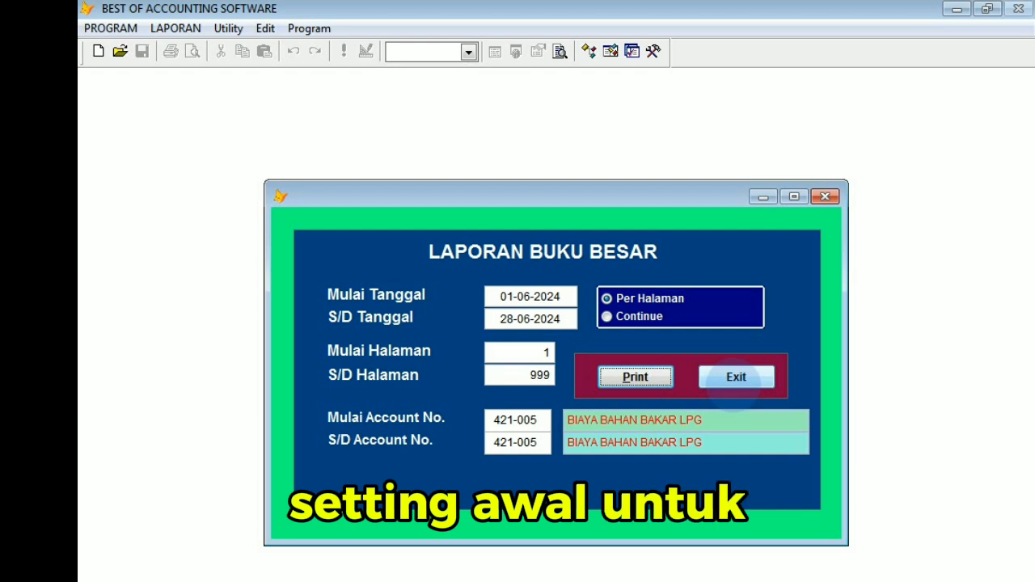
pyautogui.click(736, 377)
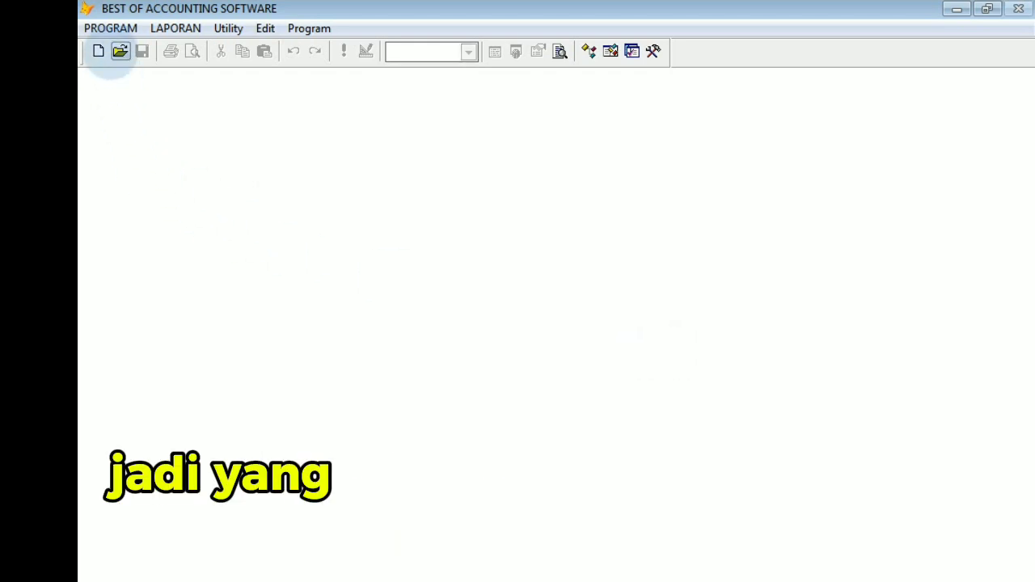
# Open the chart of account setup, preview the printable chart of account report, and close the preview.
pyautogui.click(111, 29)
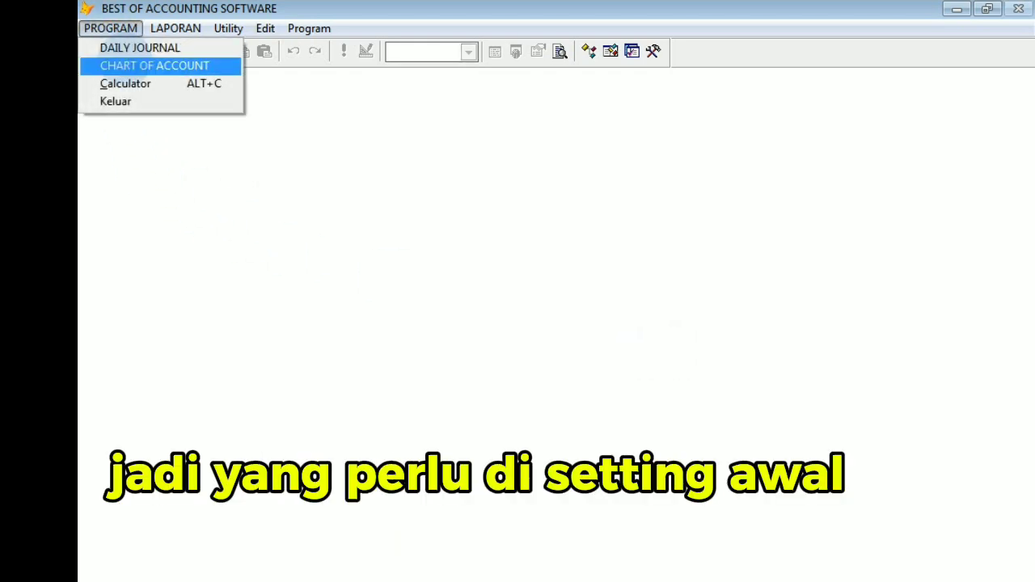
pyautogui.click(129, 64)
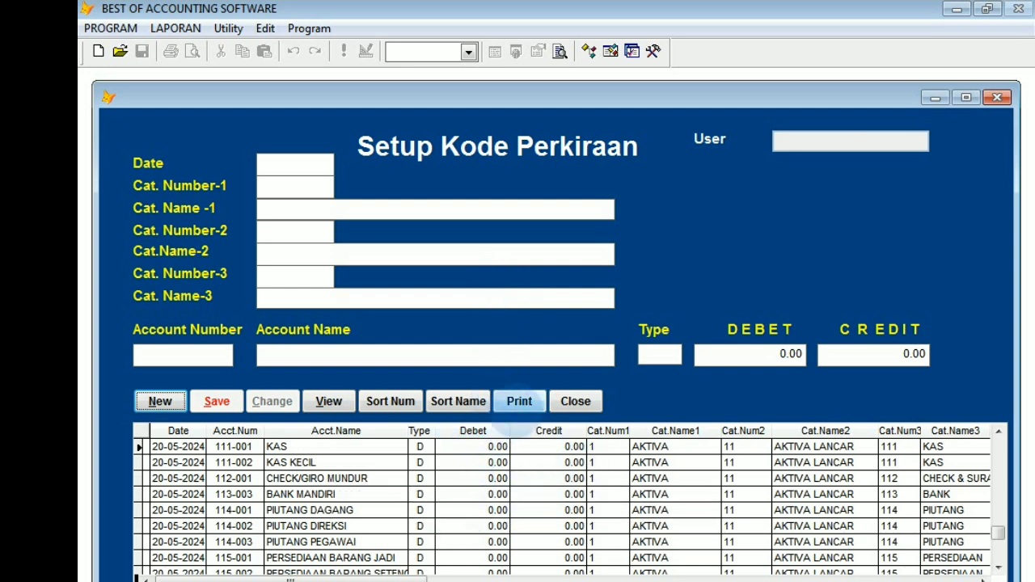
pyautogui.click(519, 401)
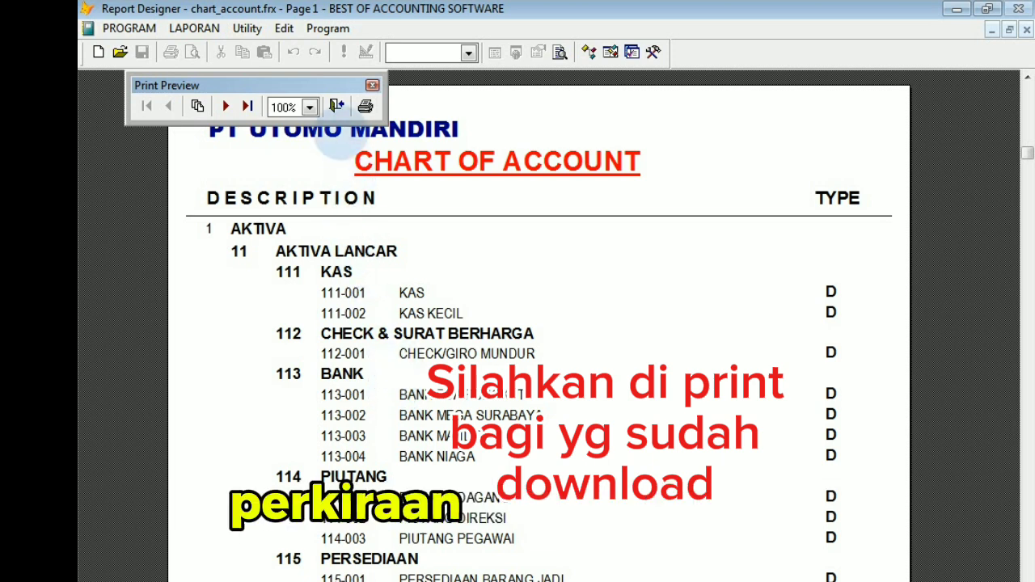
pyautogui.click(334, 111)
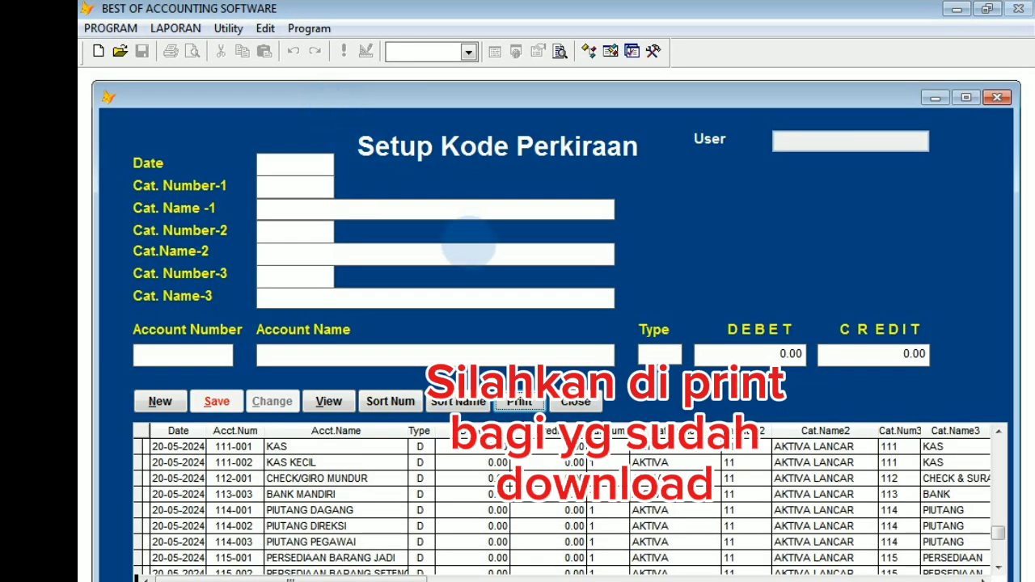